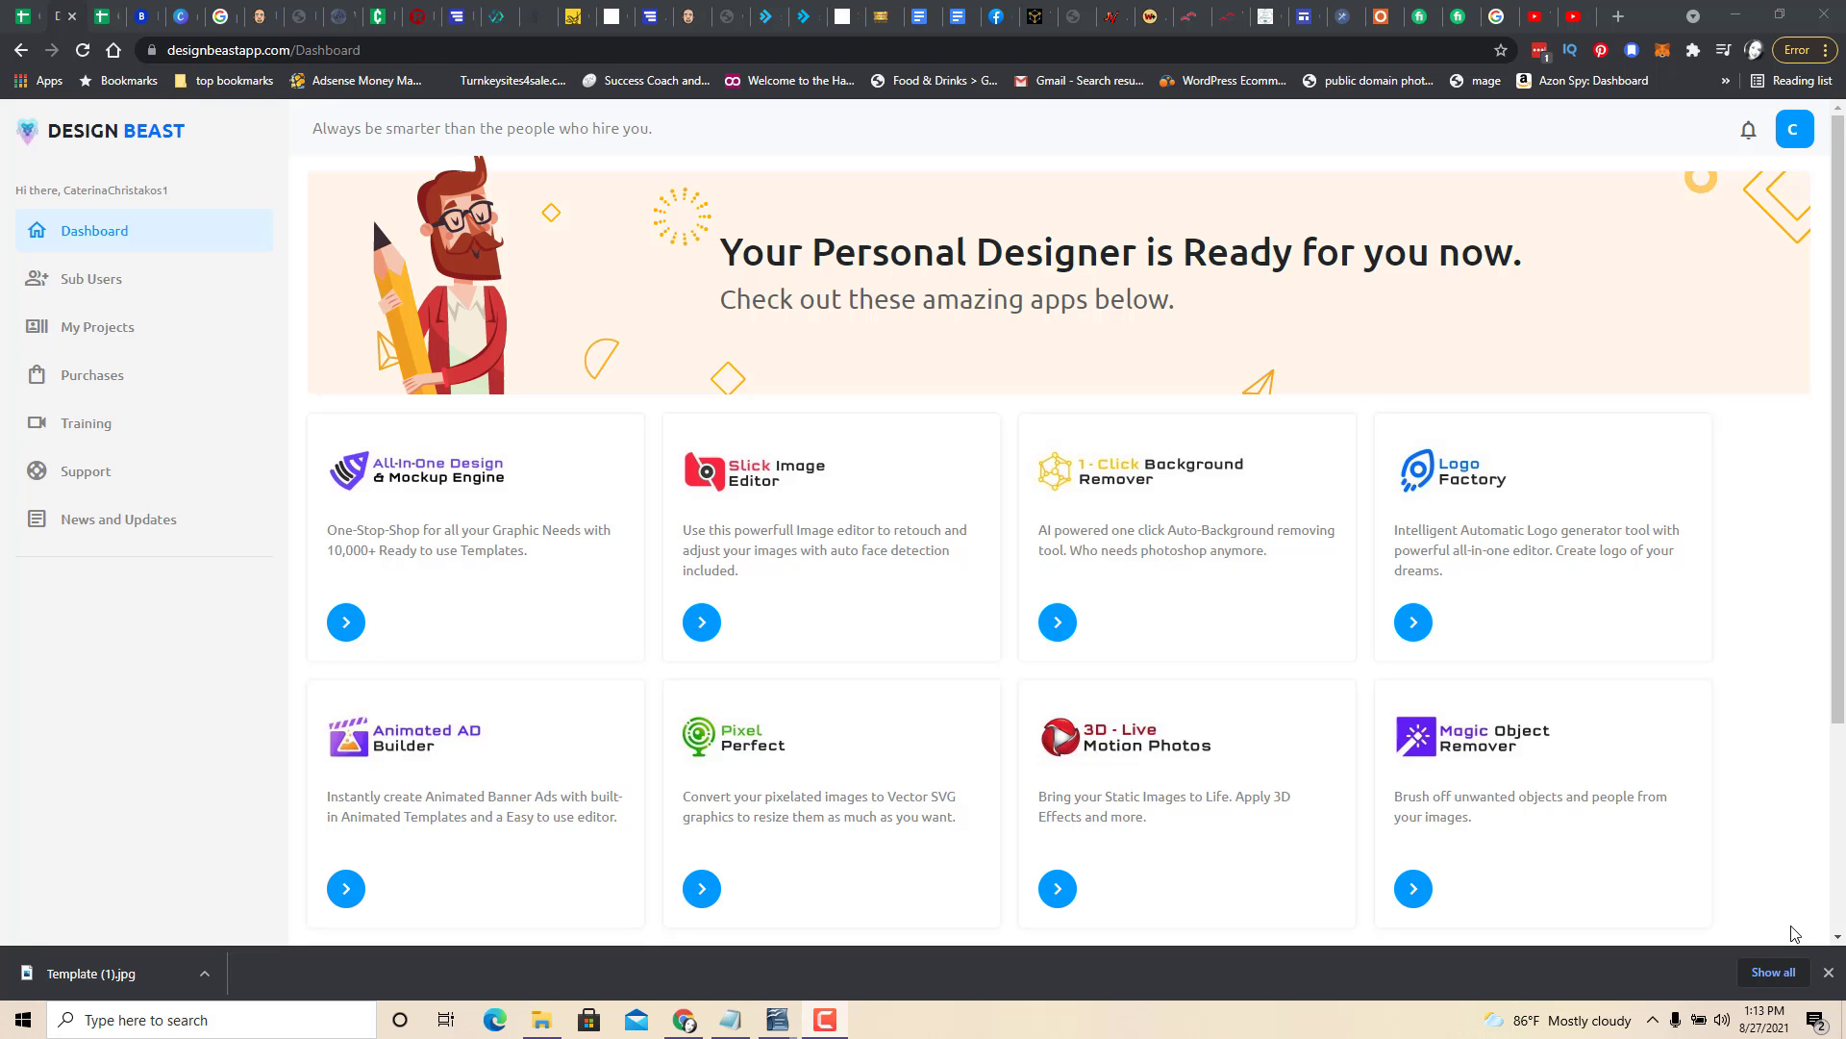
Start a Live Motion Photos project from stock photos and search Pixabay for "moon".
left_click(1075, 885)
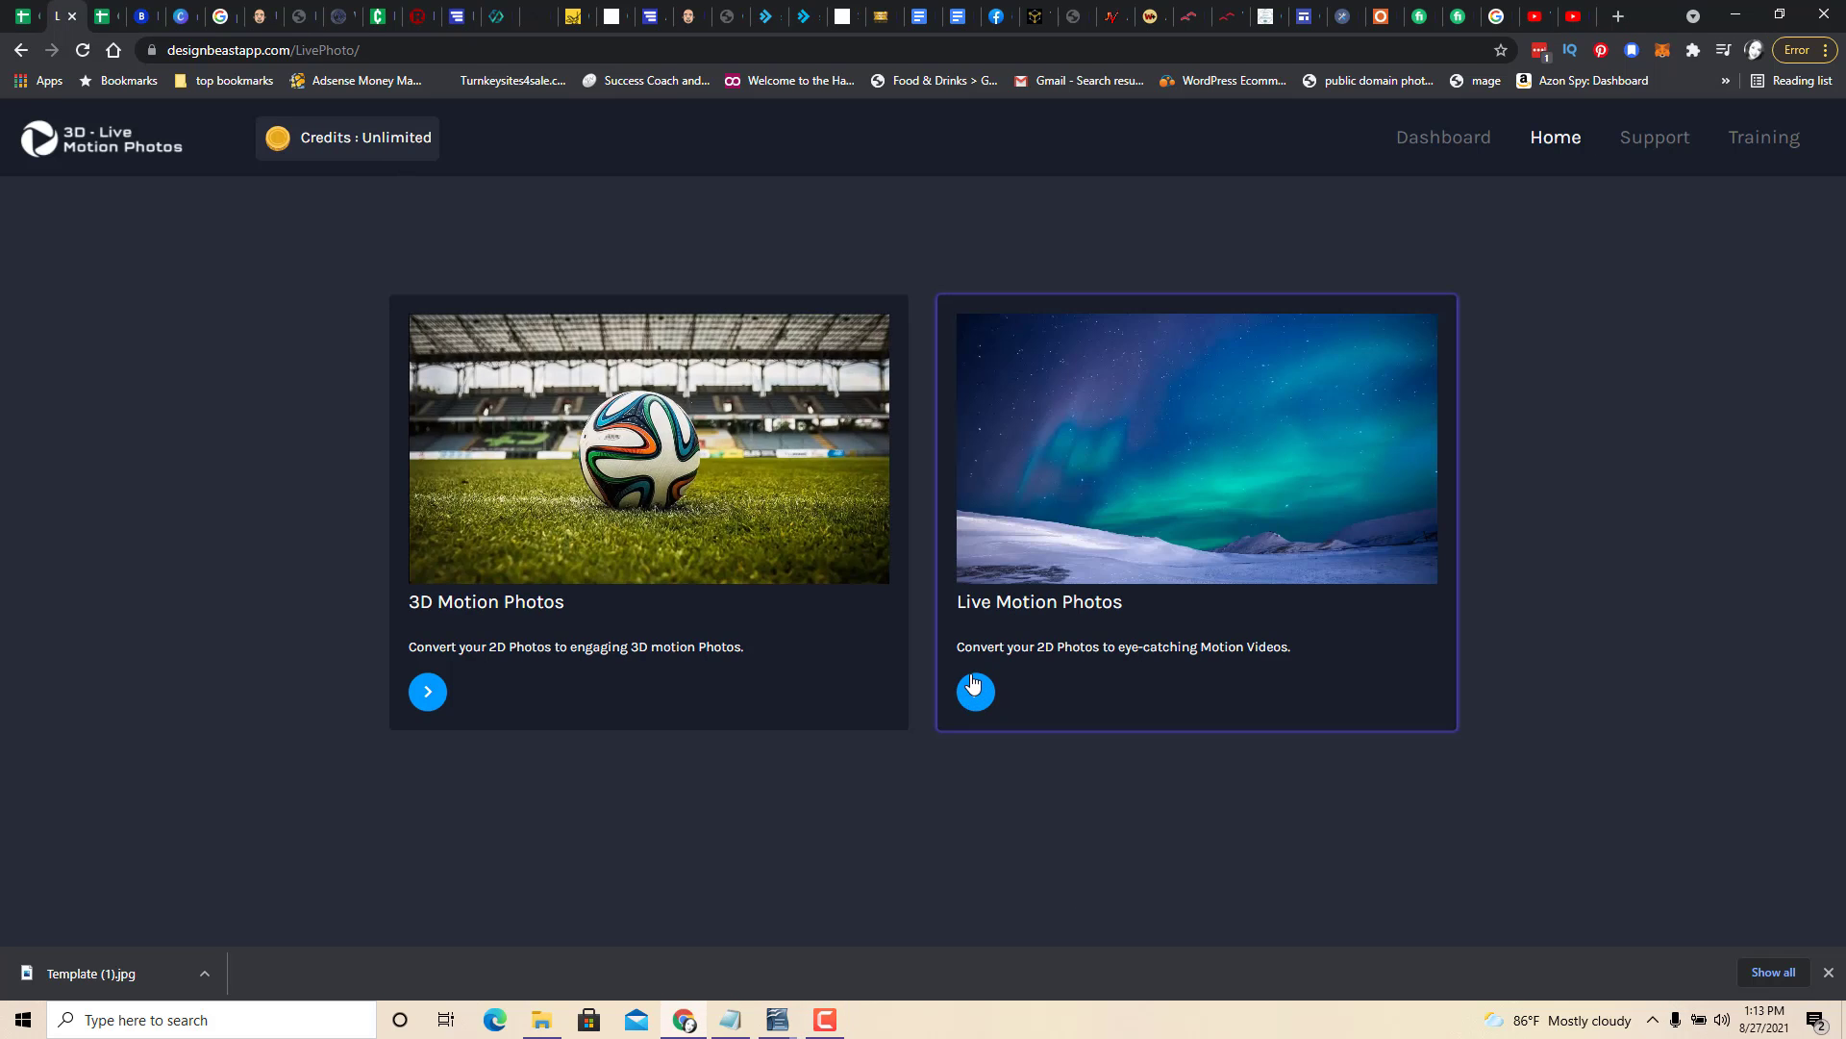
left_click(974, 676)
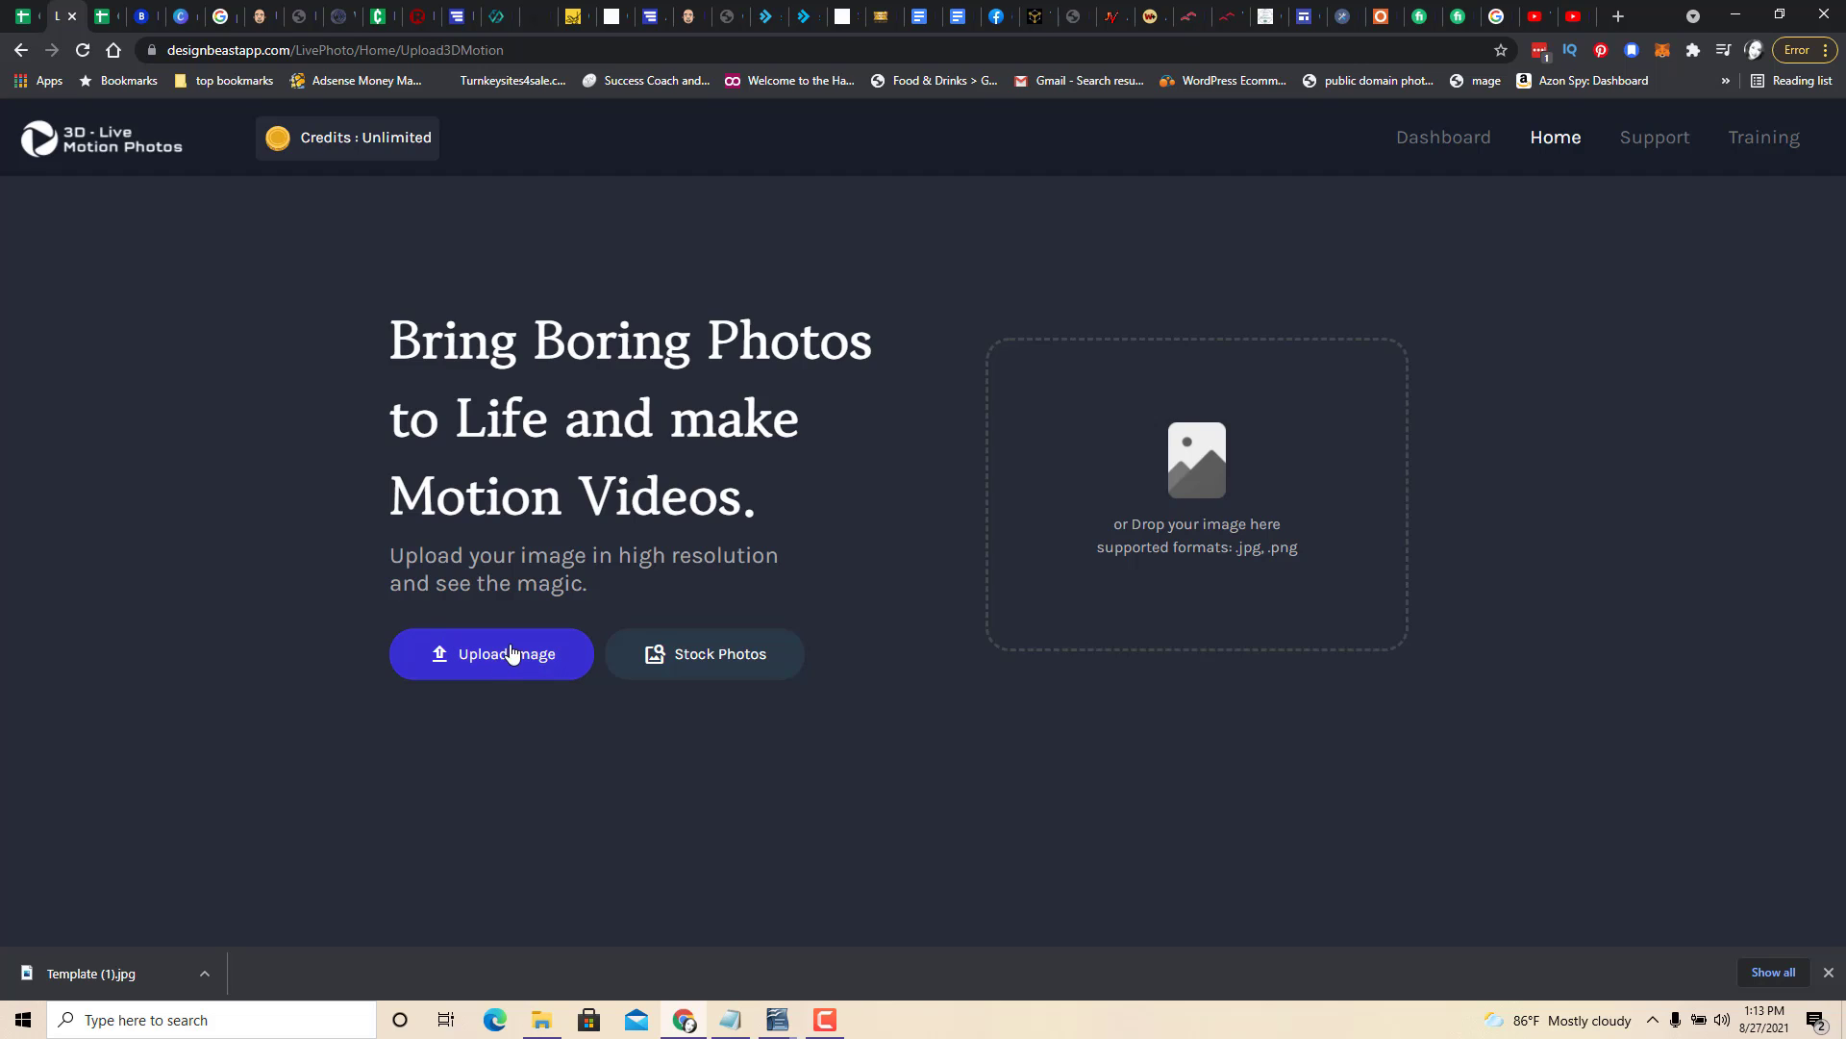
left_click(708, 662)
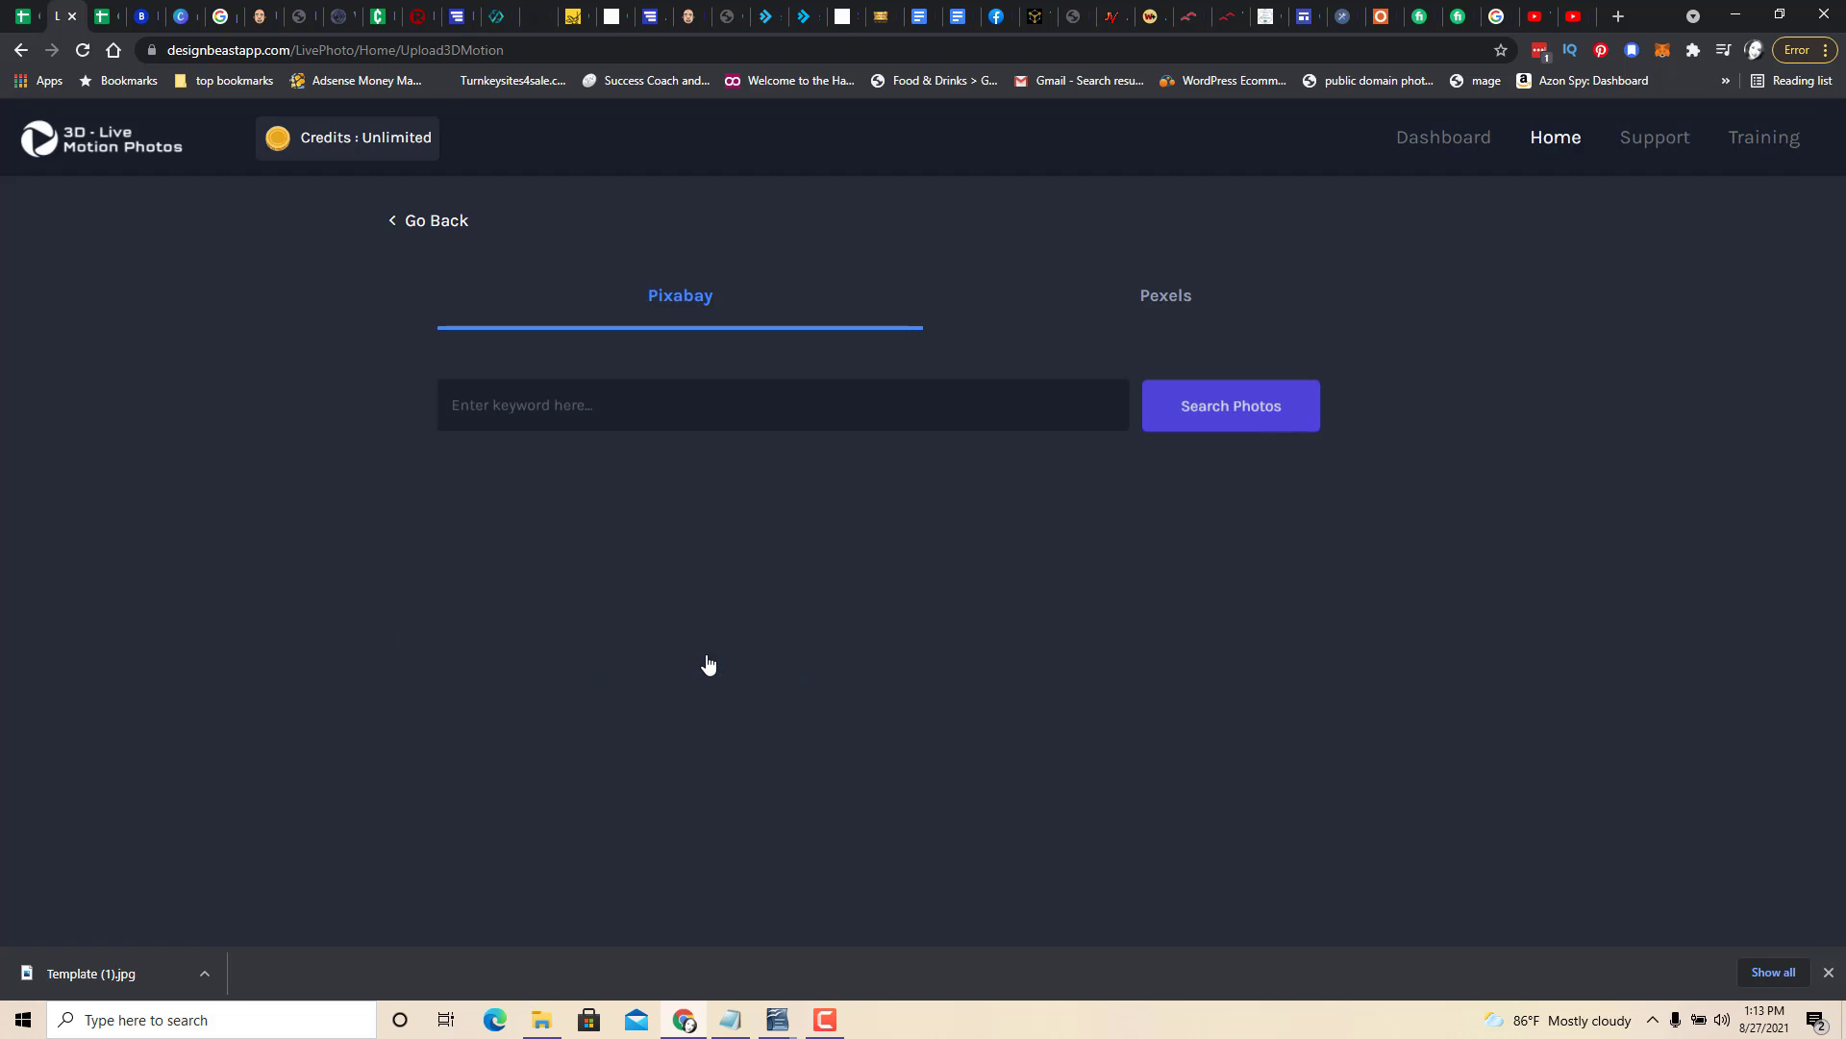
left_click(540, 409)
type("moon")
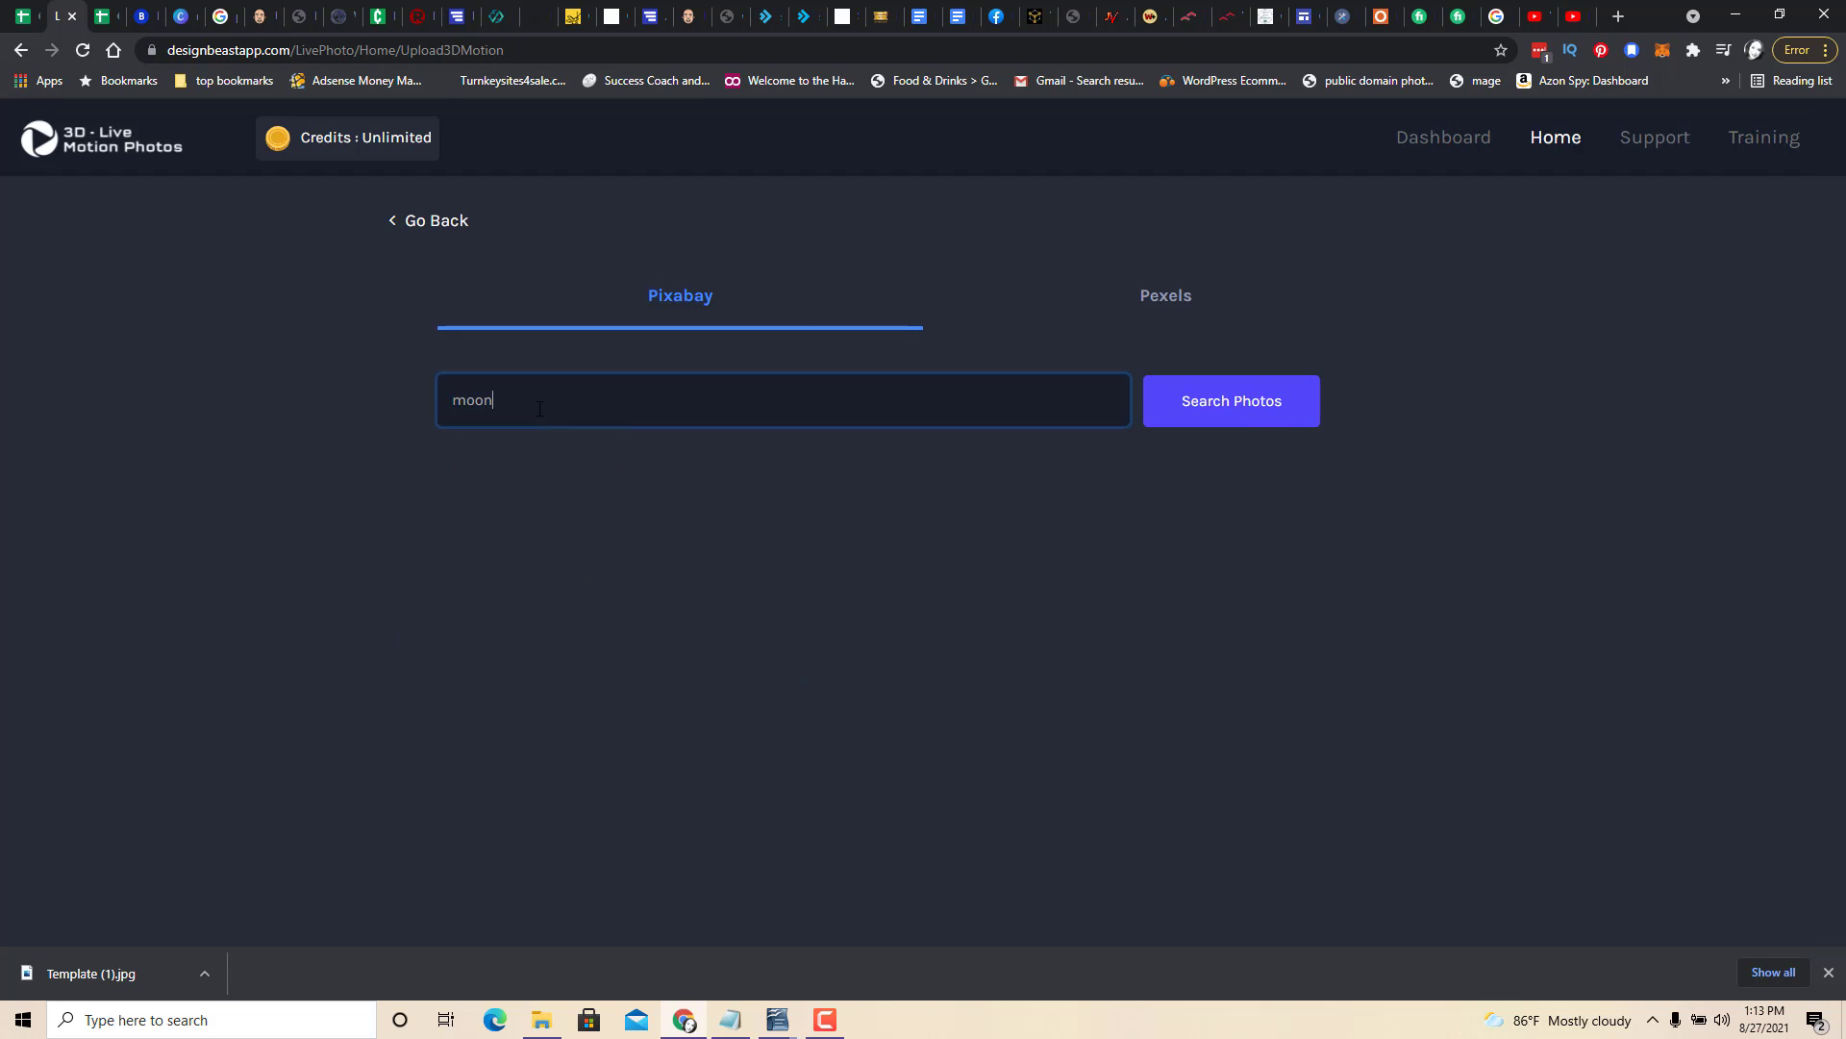
key("Return")
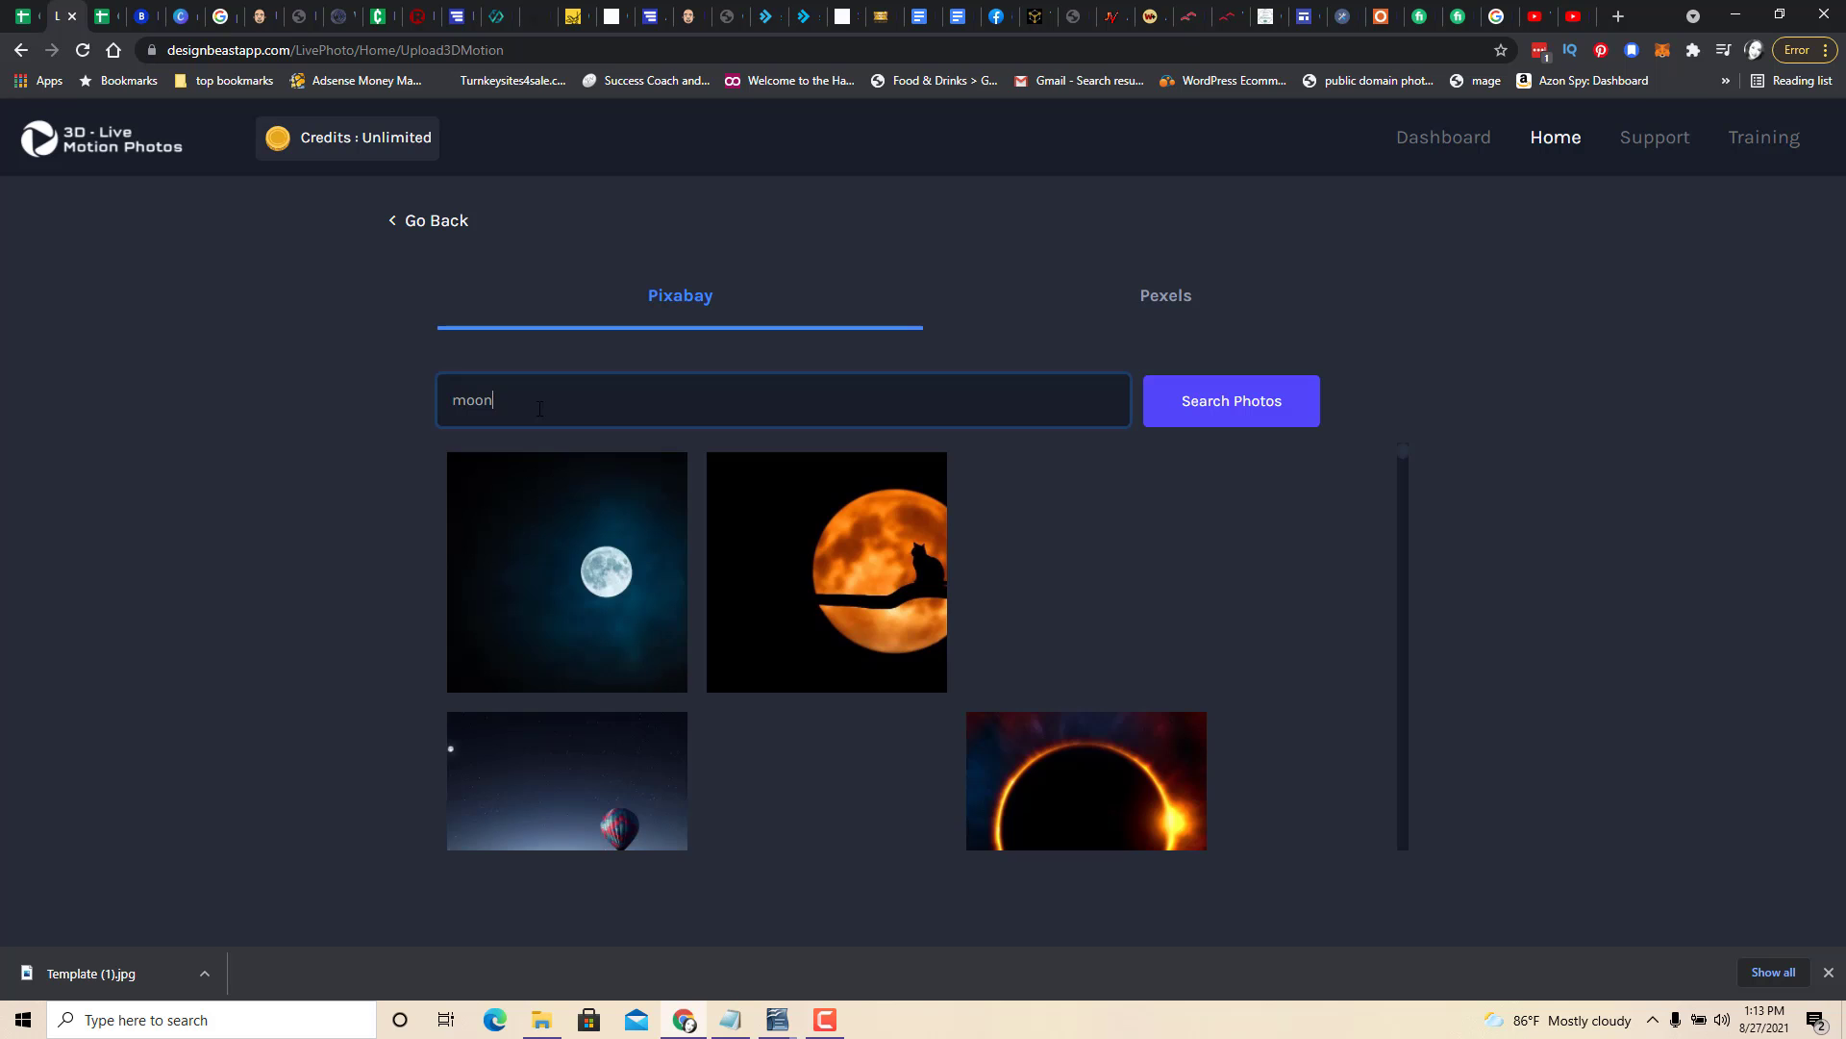
Choose the stock photo of a child fishing from a crescent moon with smiling stars.
scroll(1404, 549, "down", 10)
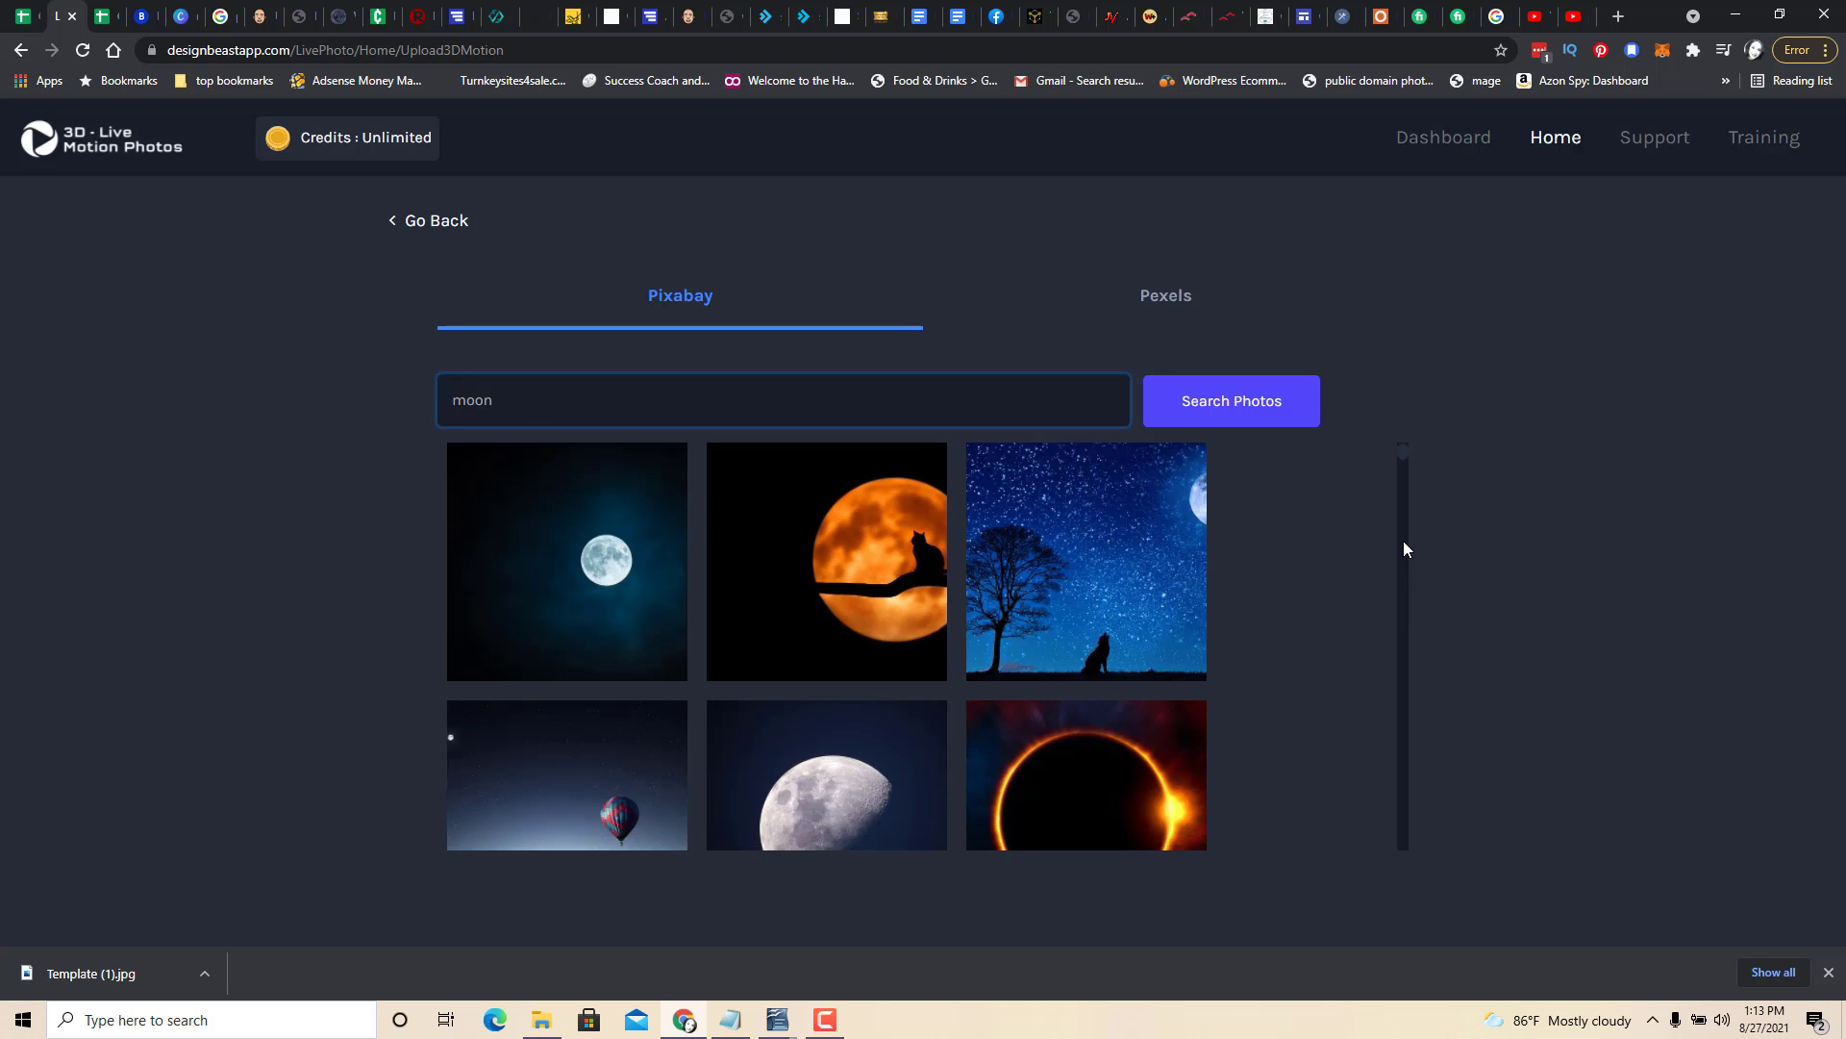
scroll(1404, 509, "up", 4)
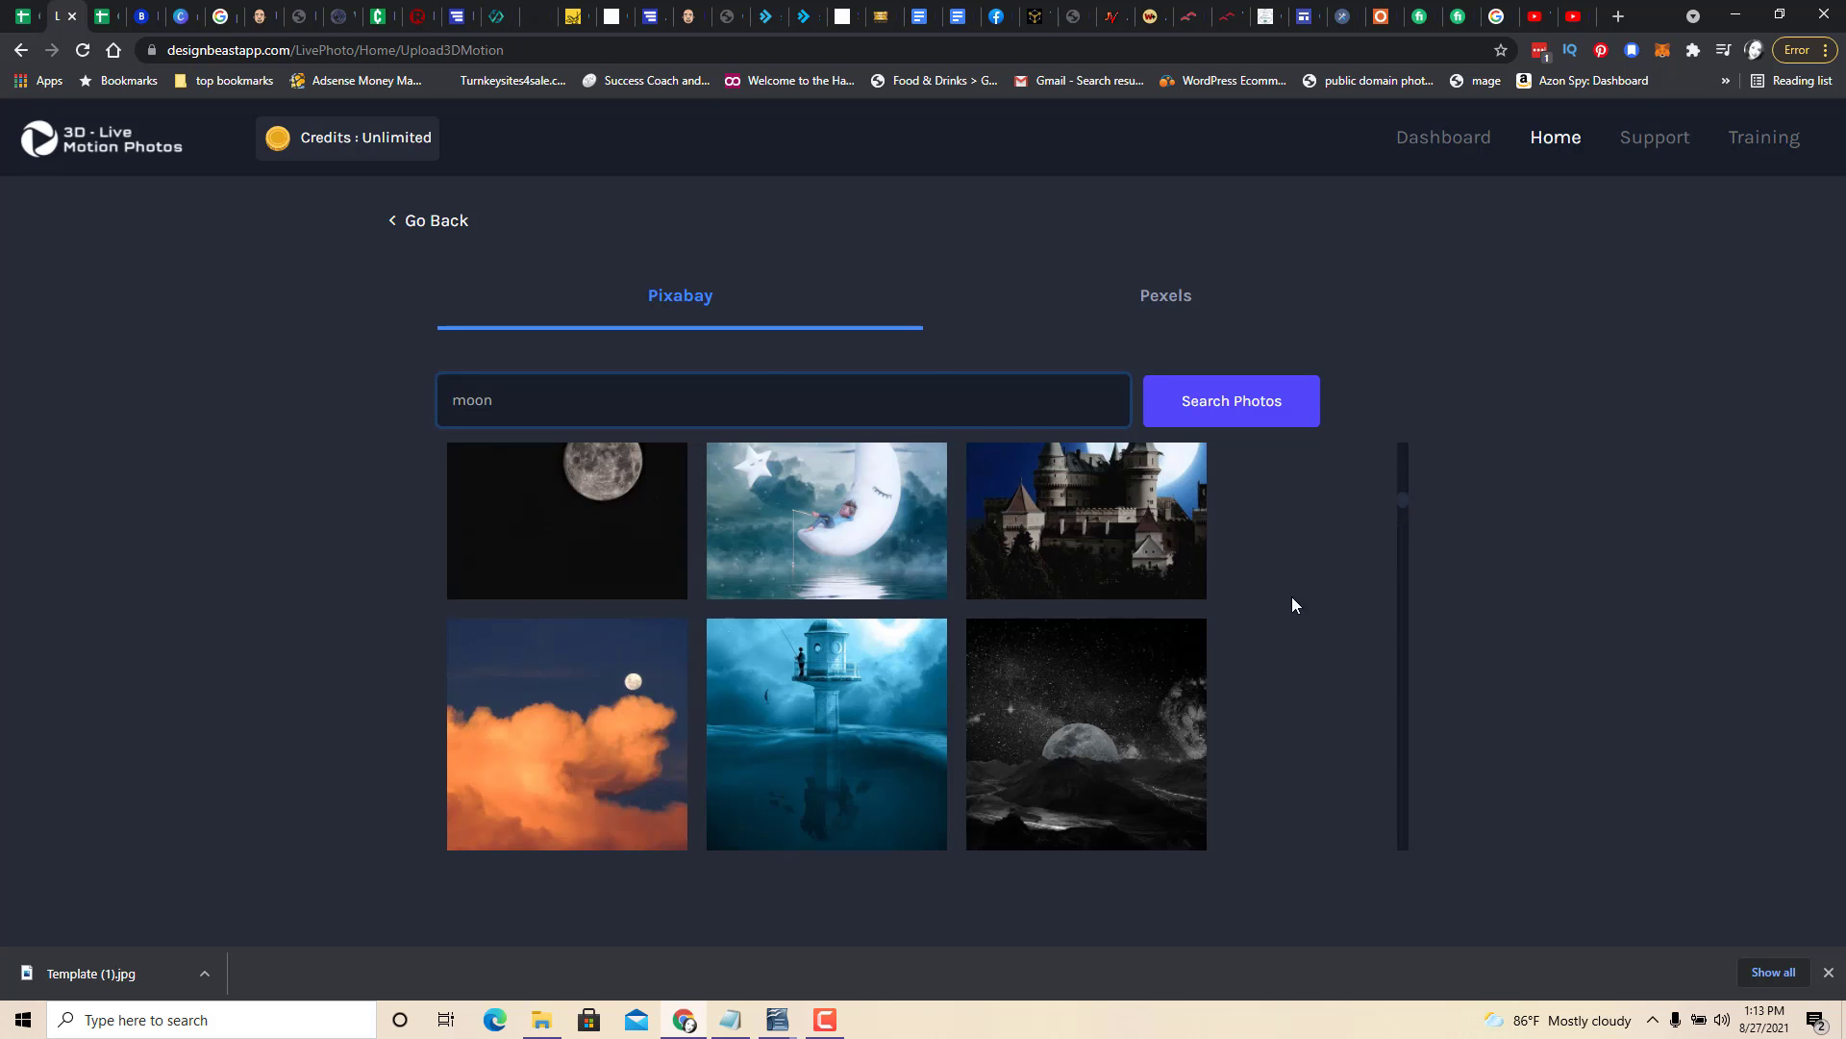
left_click(858, 524)
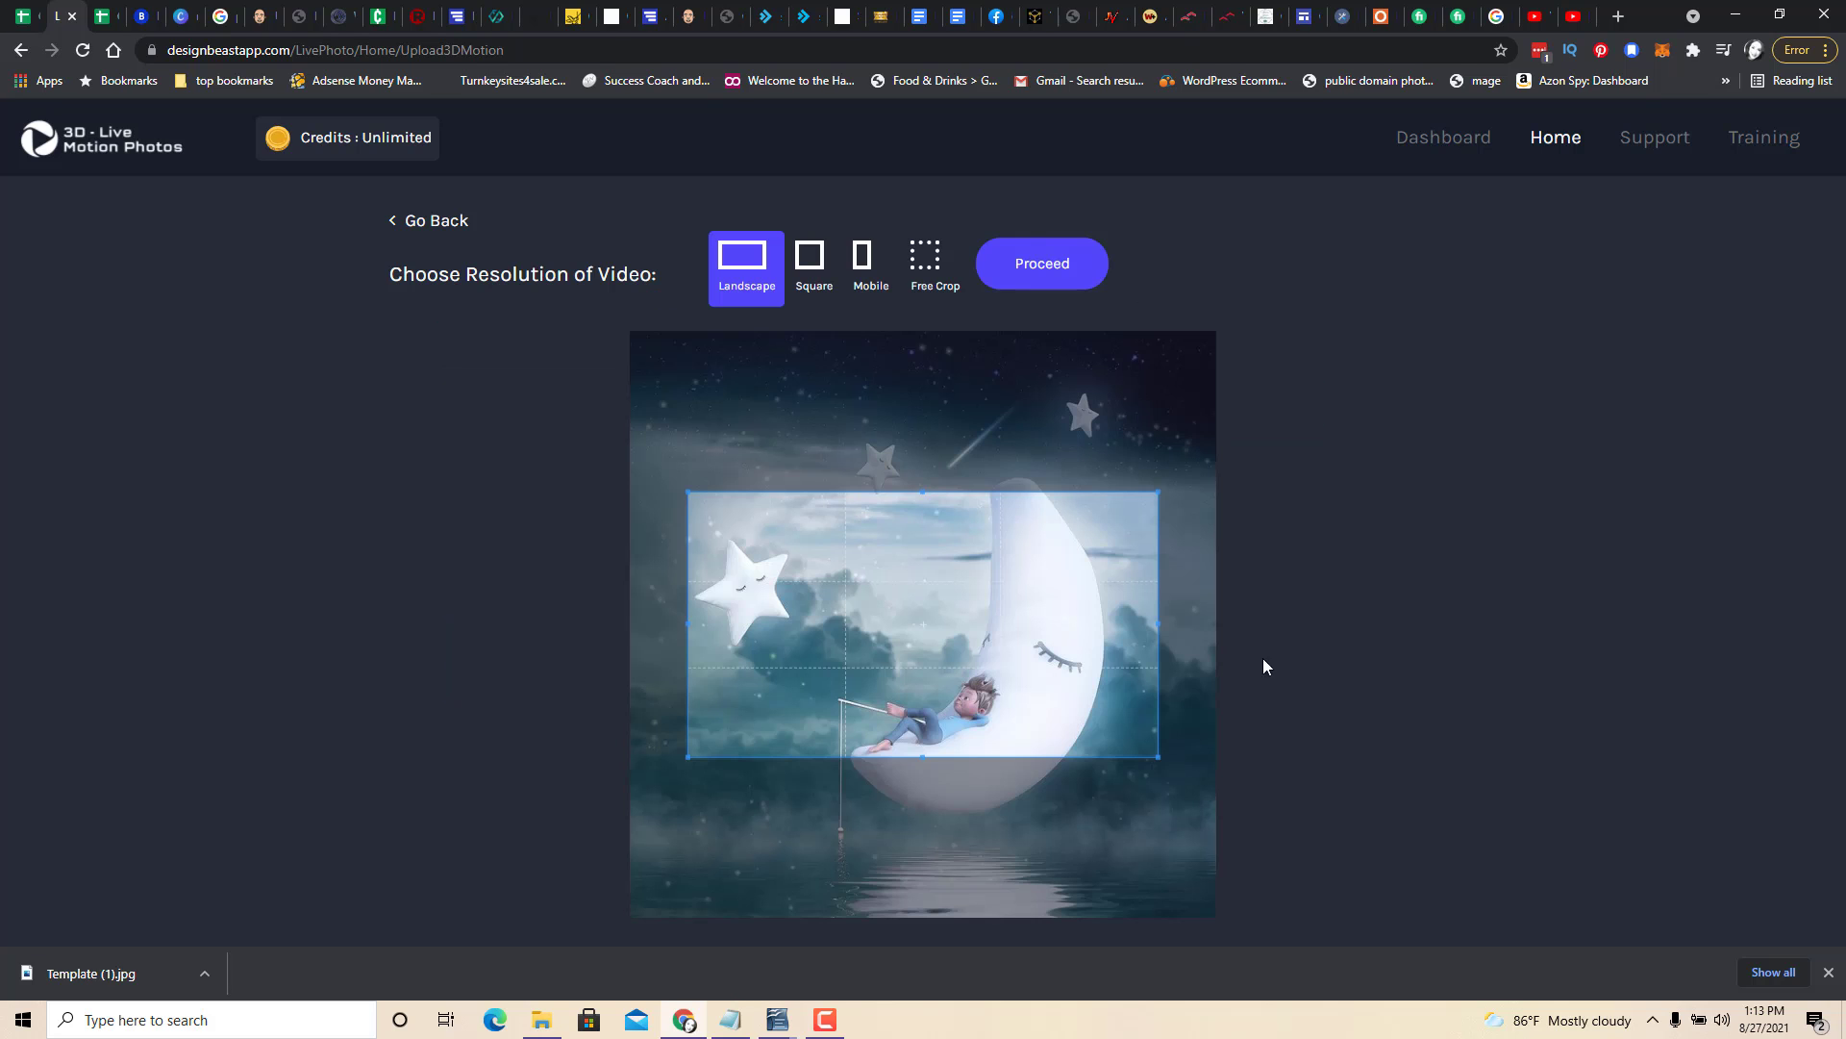
Set the video resolution to Free Crop, extend the crop over the whole image, and proceed to the motion editor.
left_click(928, 264)
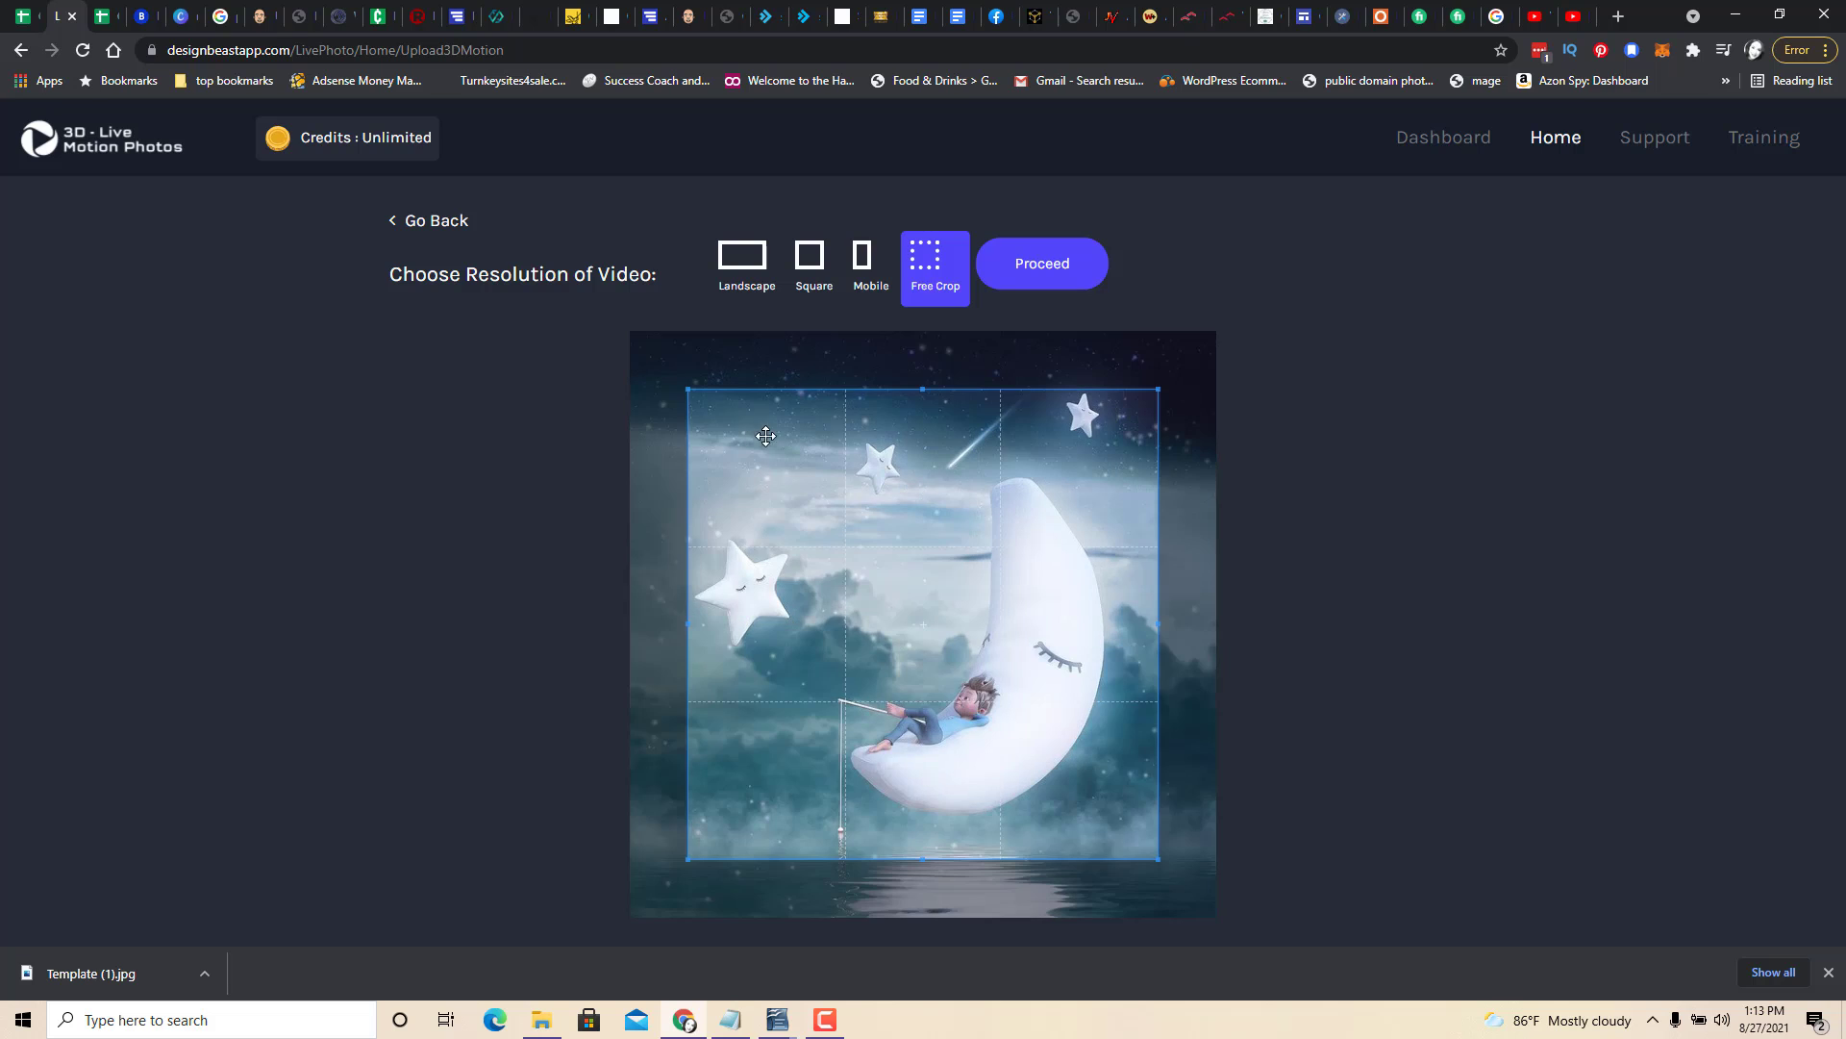
left_click_drag(689, 392, 631, 335)
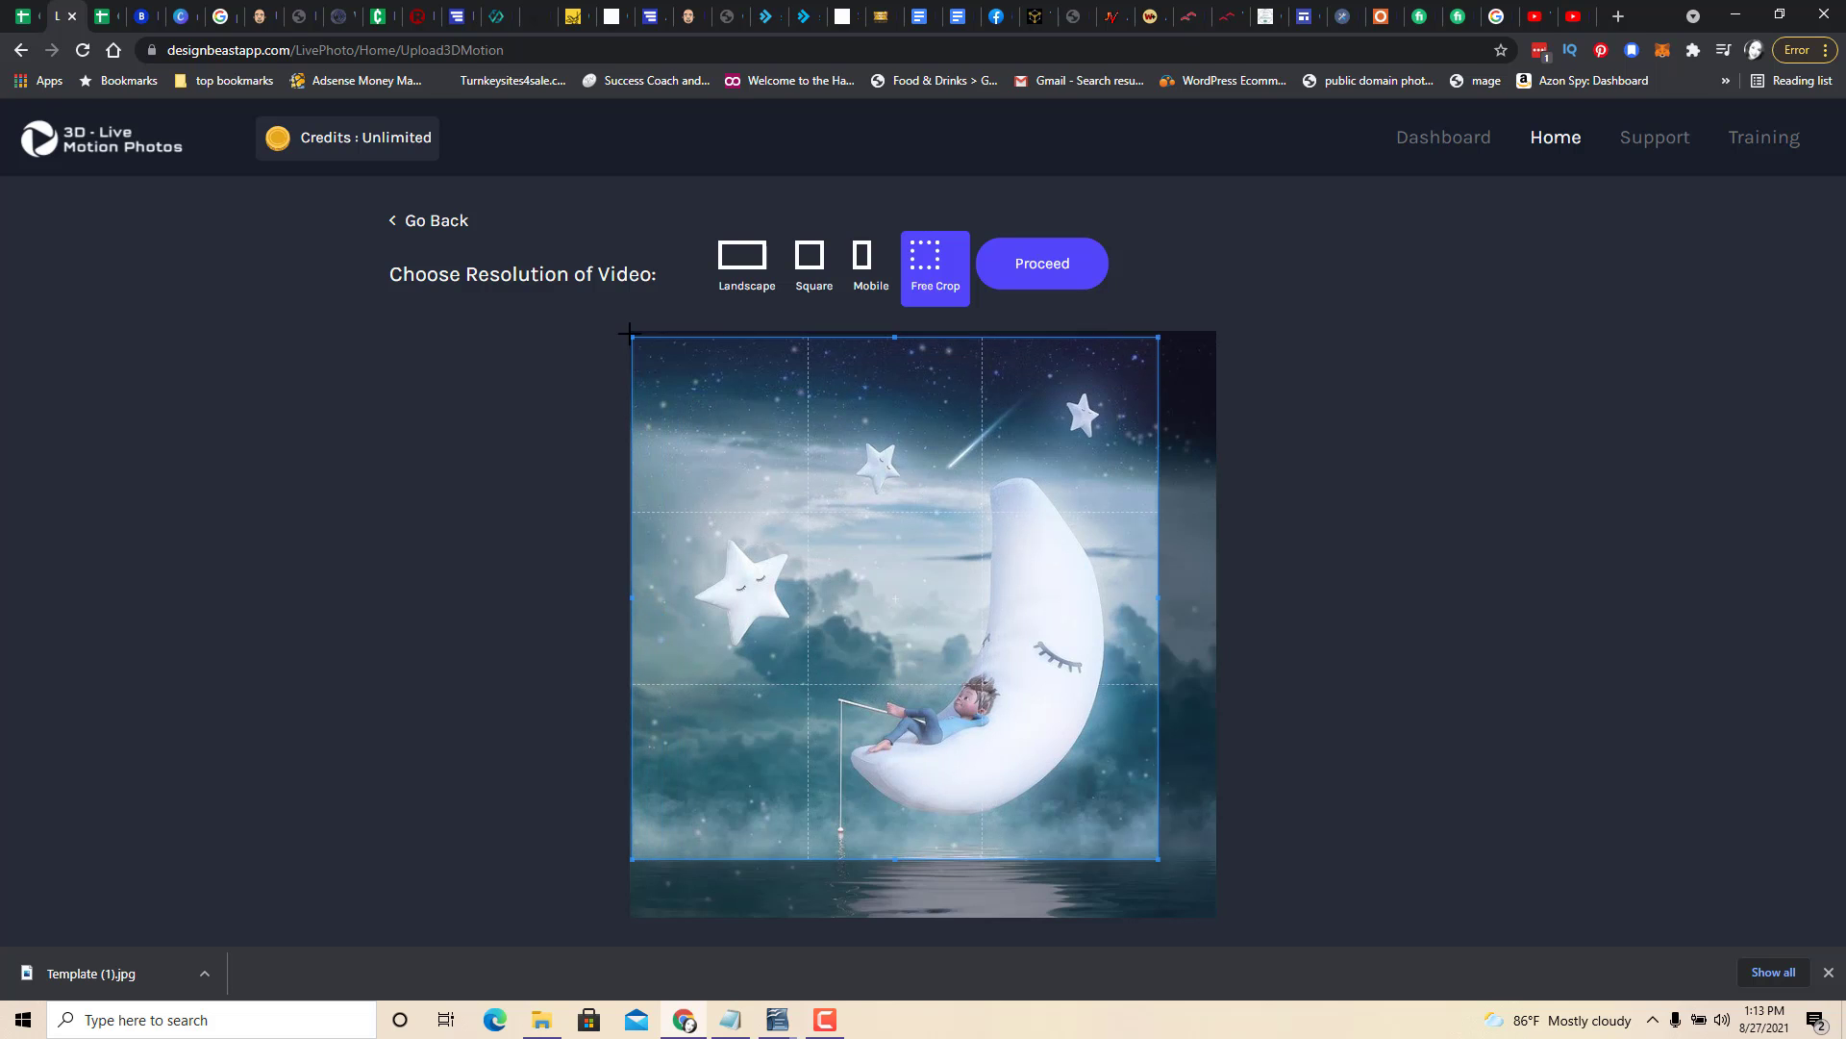
left_click_drag(1157, 859, 1228, 927)
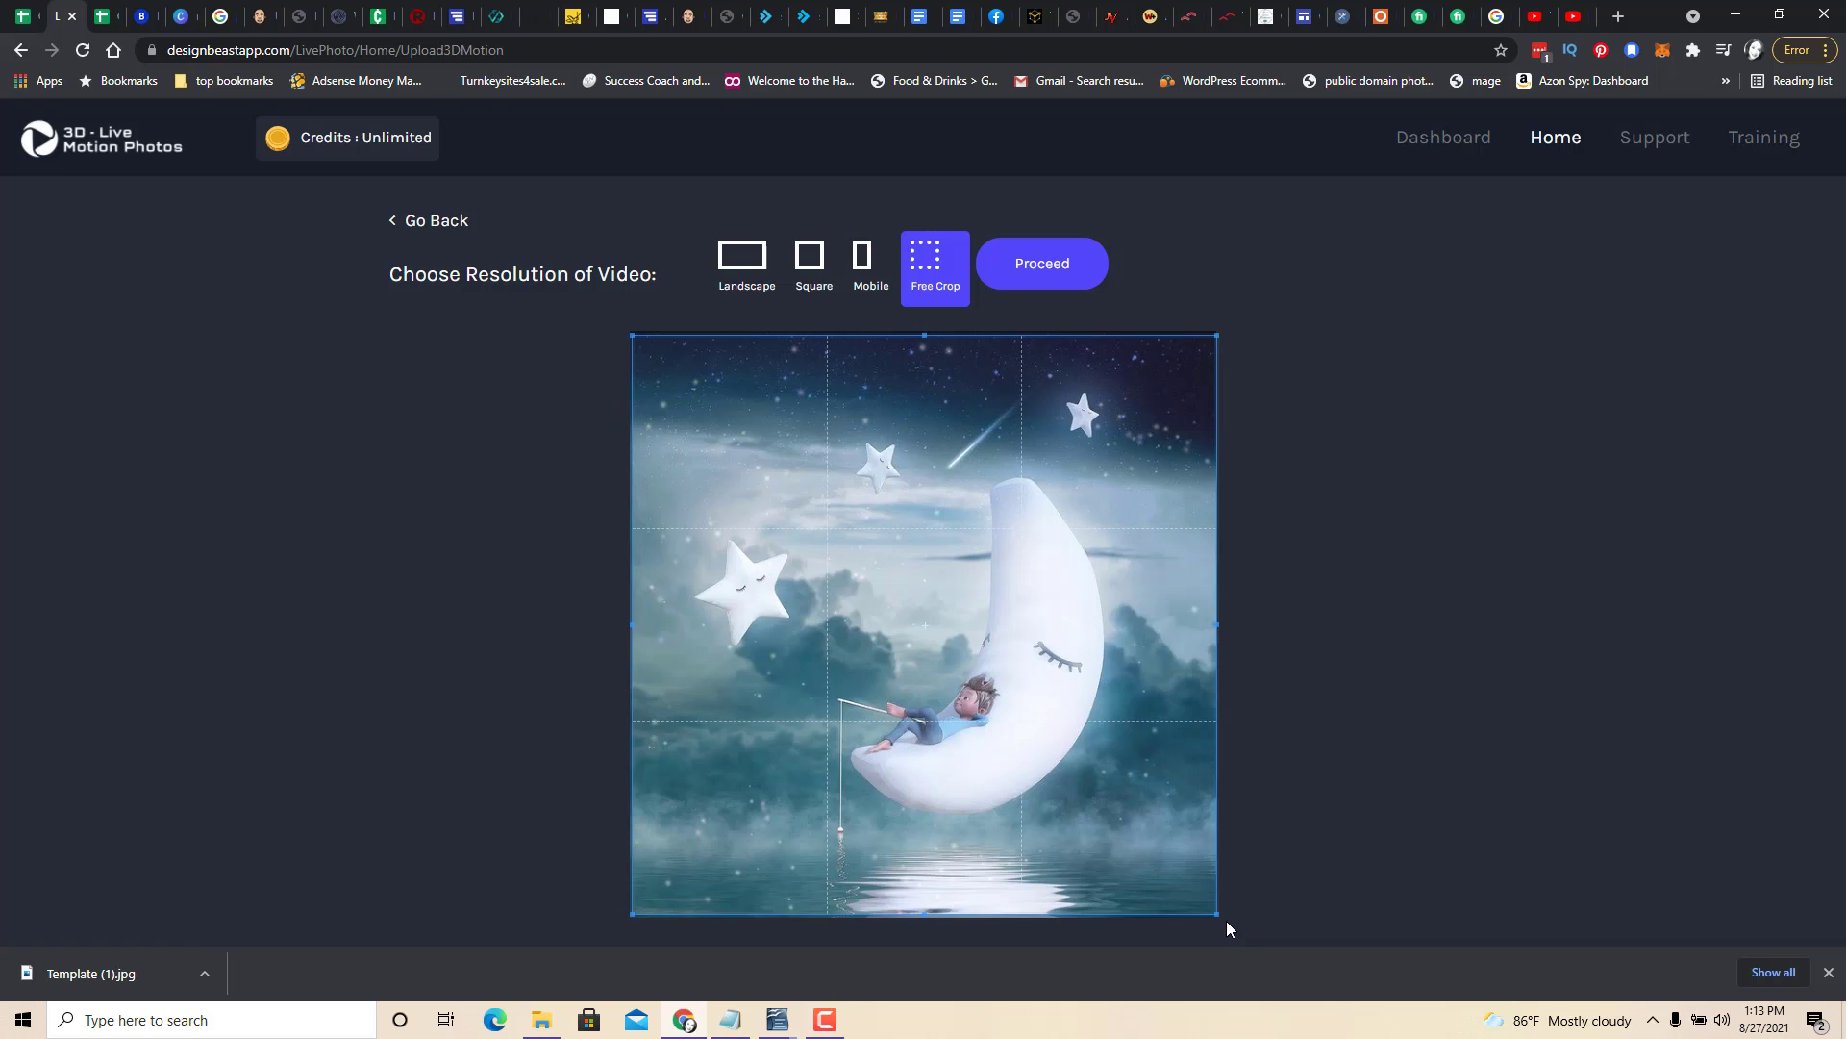
left_click(1062, 264)
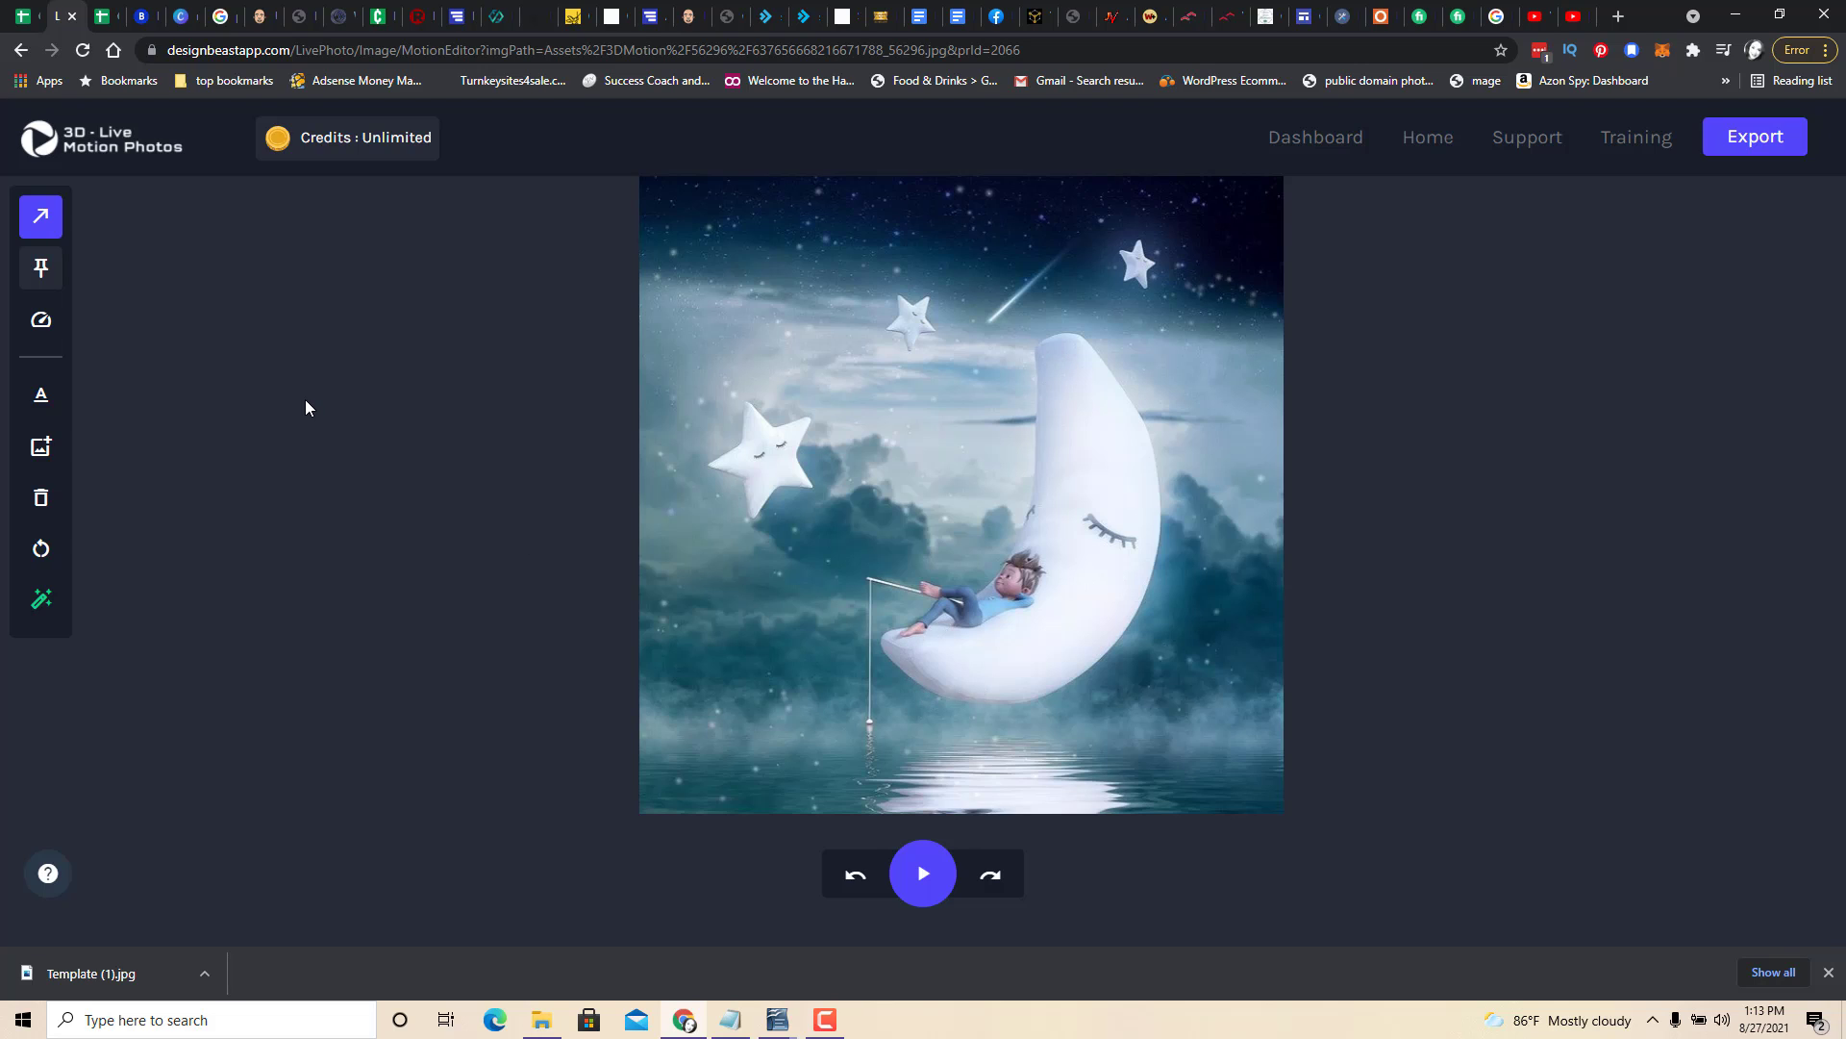
Place pin points along the child's legs, the fishing rod and down the fishing line.
left_click(41, 267)
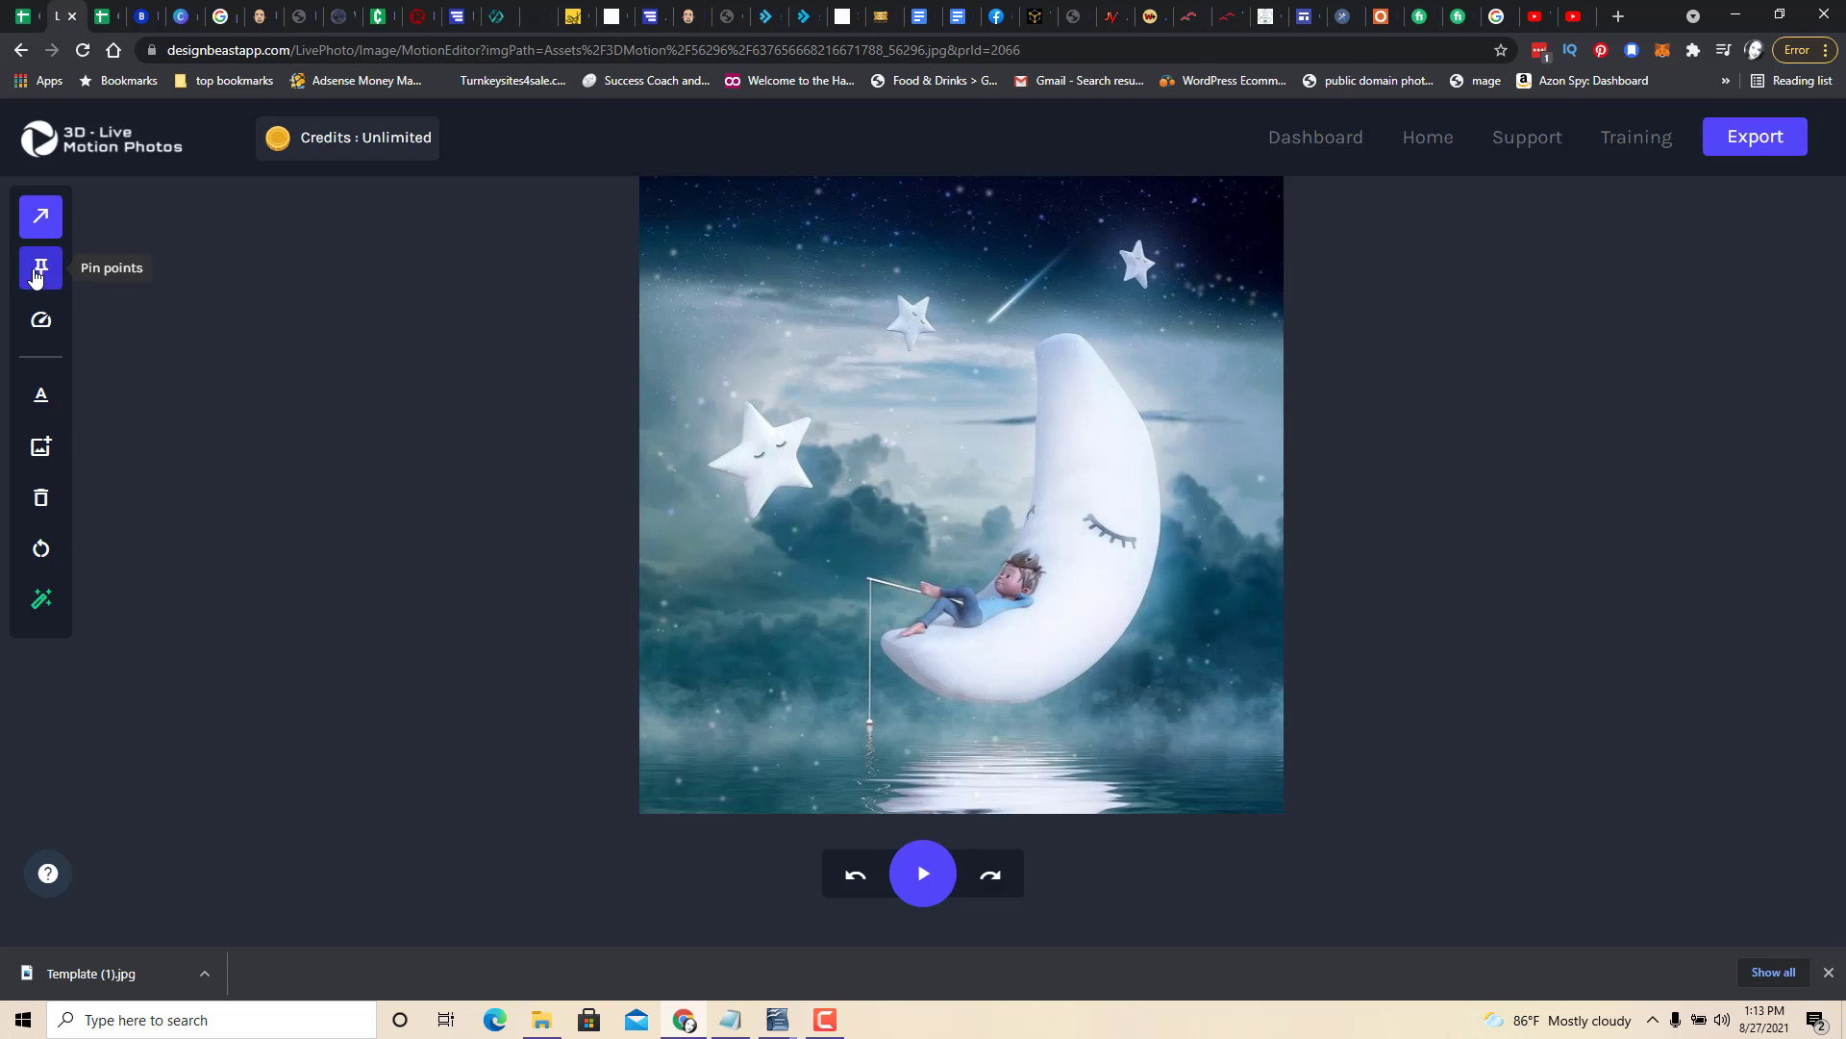
left_click(886, 634)
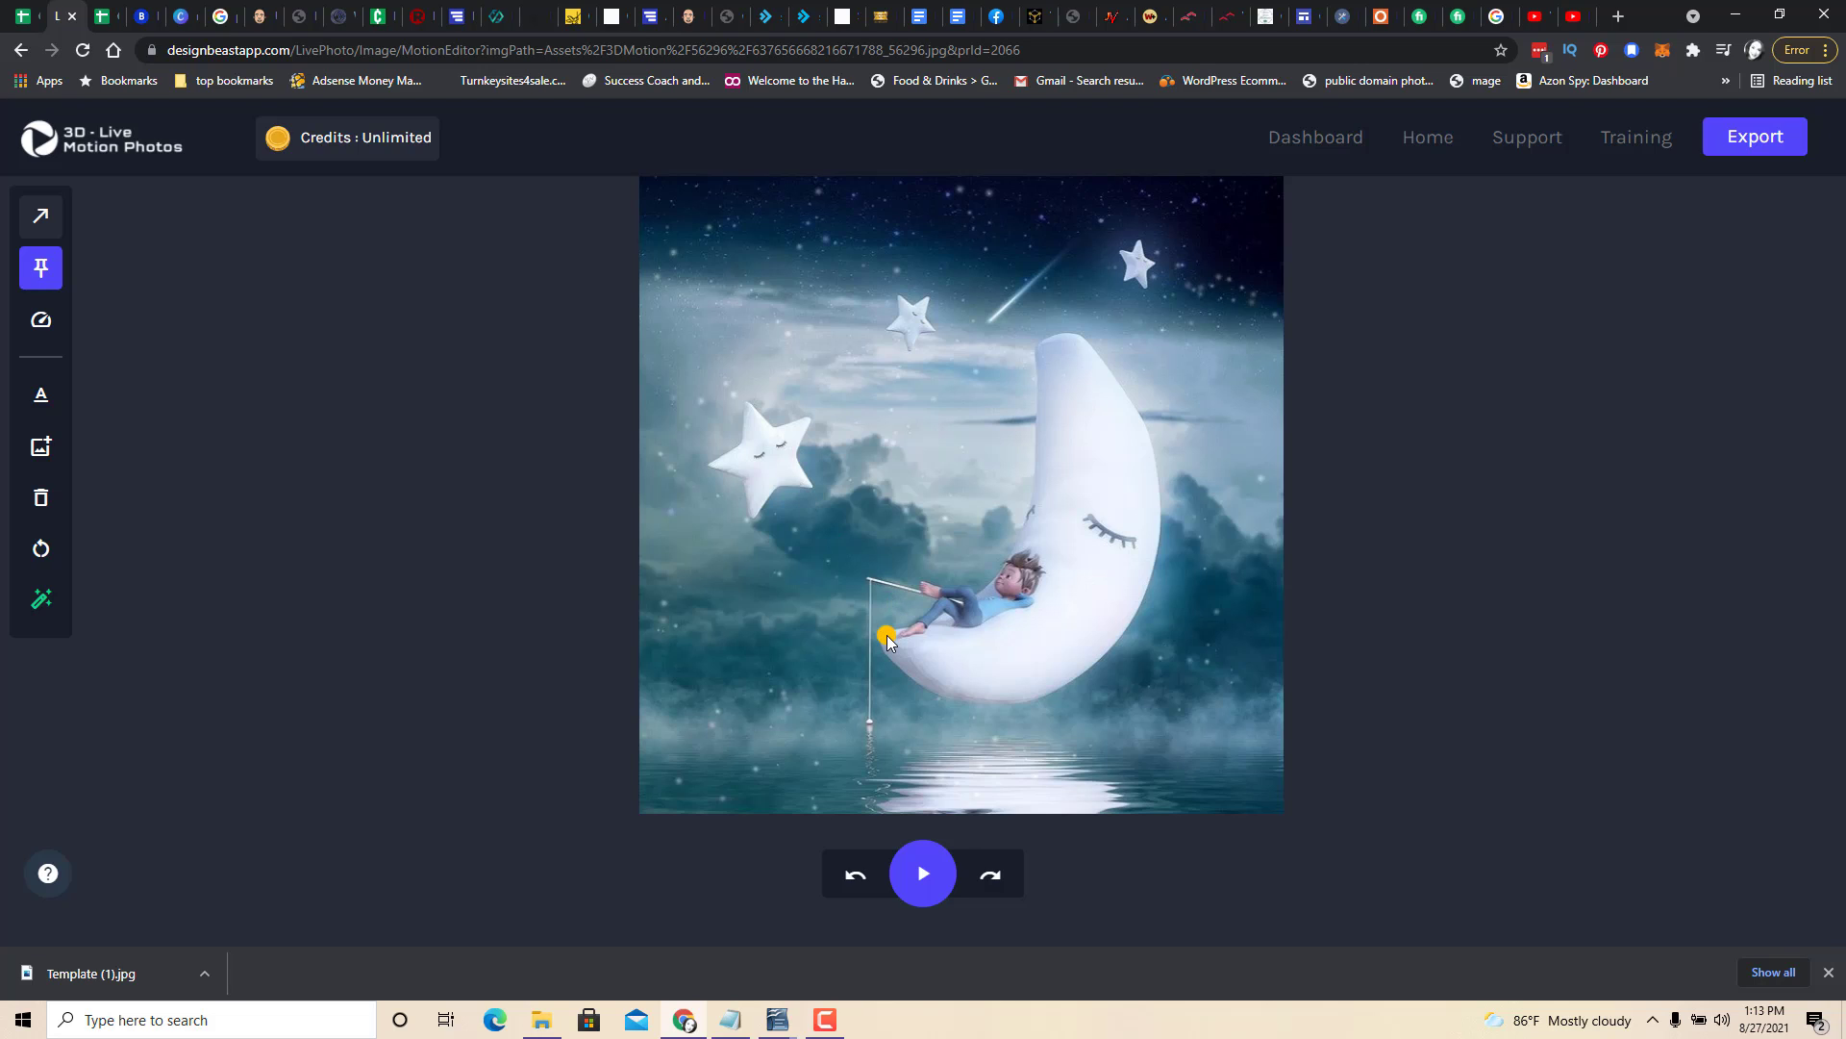
left_click(899, 625)
left_click(910, 617)
left_click(929, 604)
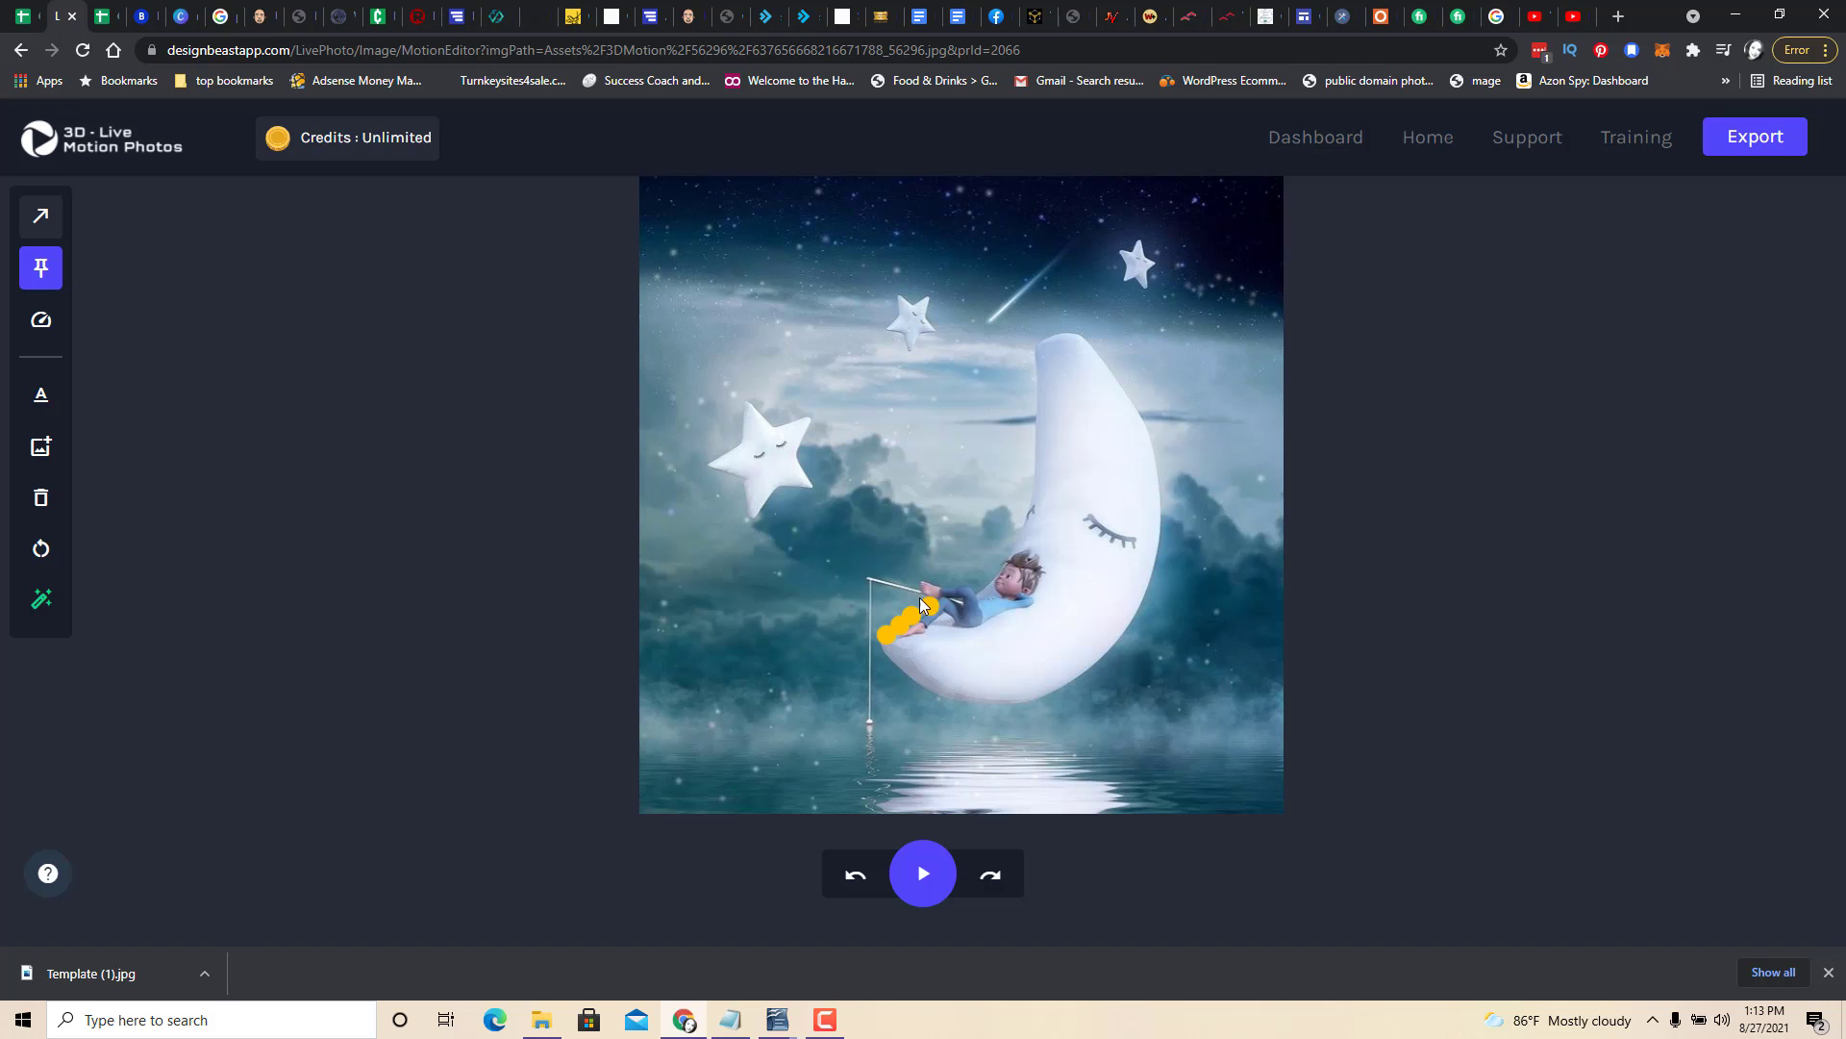
left_click(870, 600)
left_click(869, 618)
left_click(863, 704)
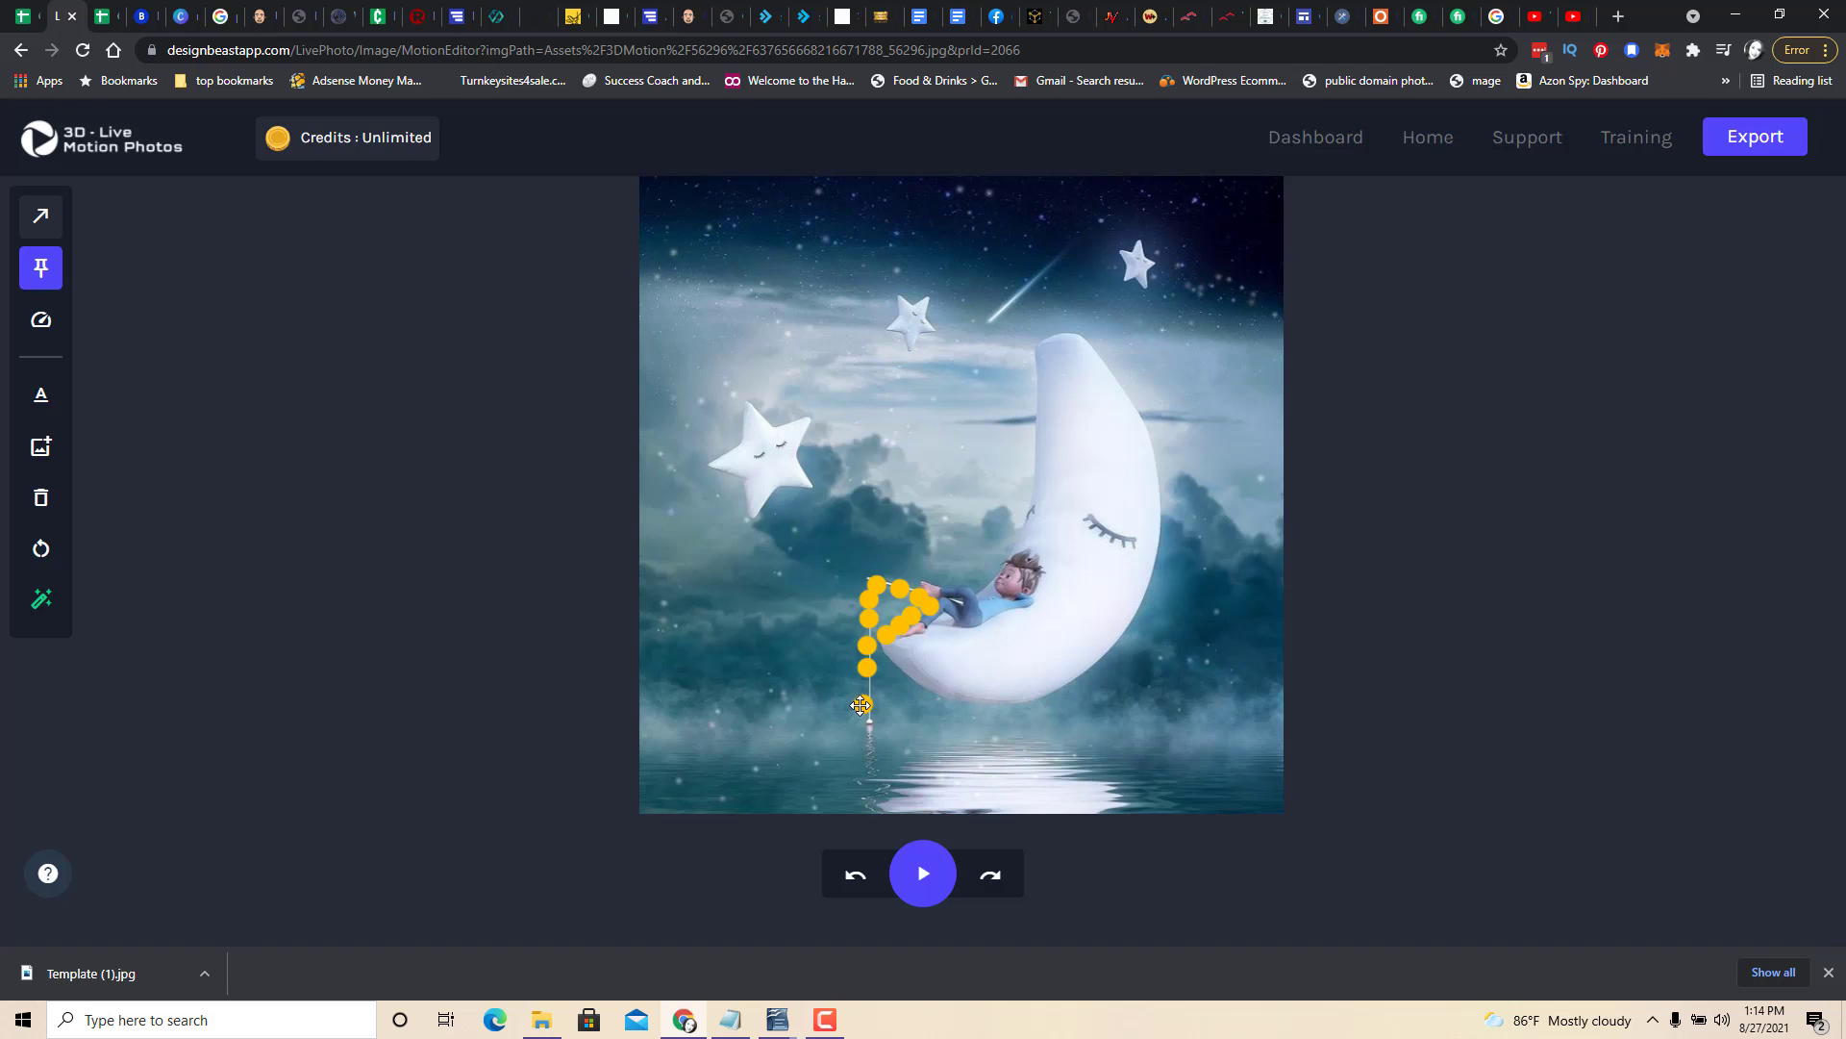
left_click_drag(862, 705, 869, 697)
Place pin points along the moon's underside and up its outer curved edge to the upper tip.
left_click(938, 685)
left_click(980, 691)
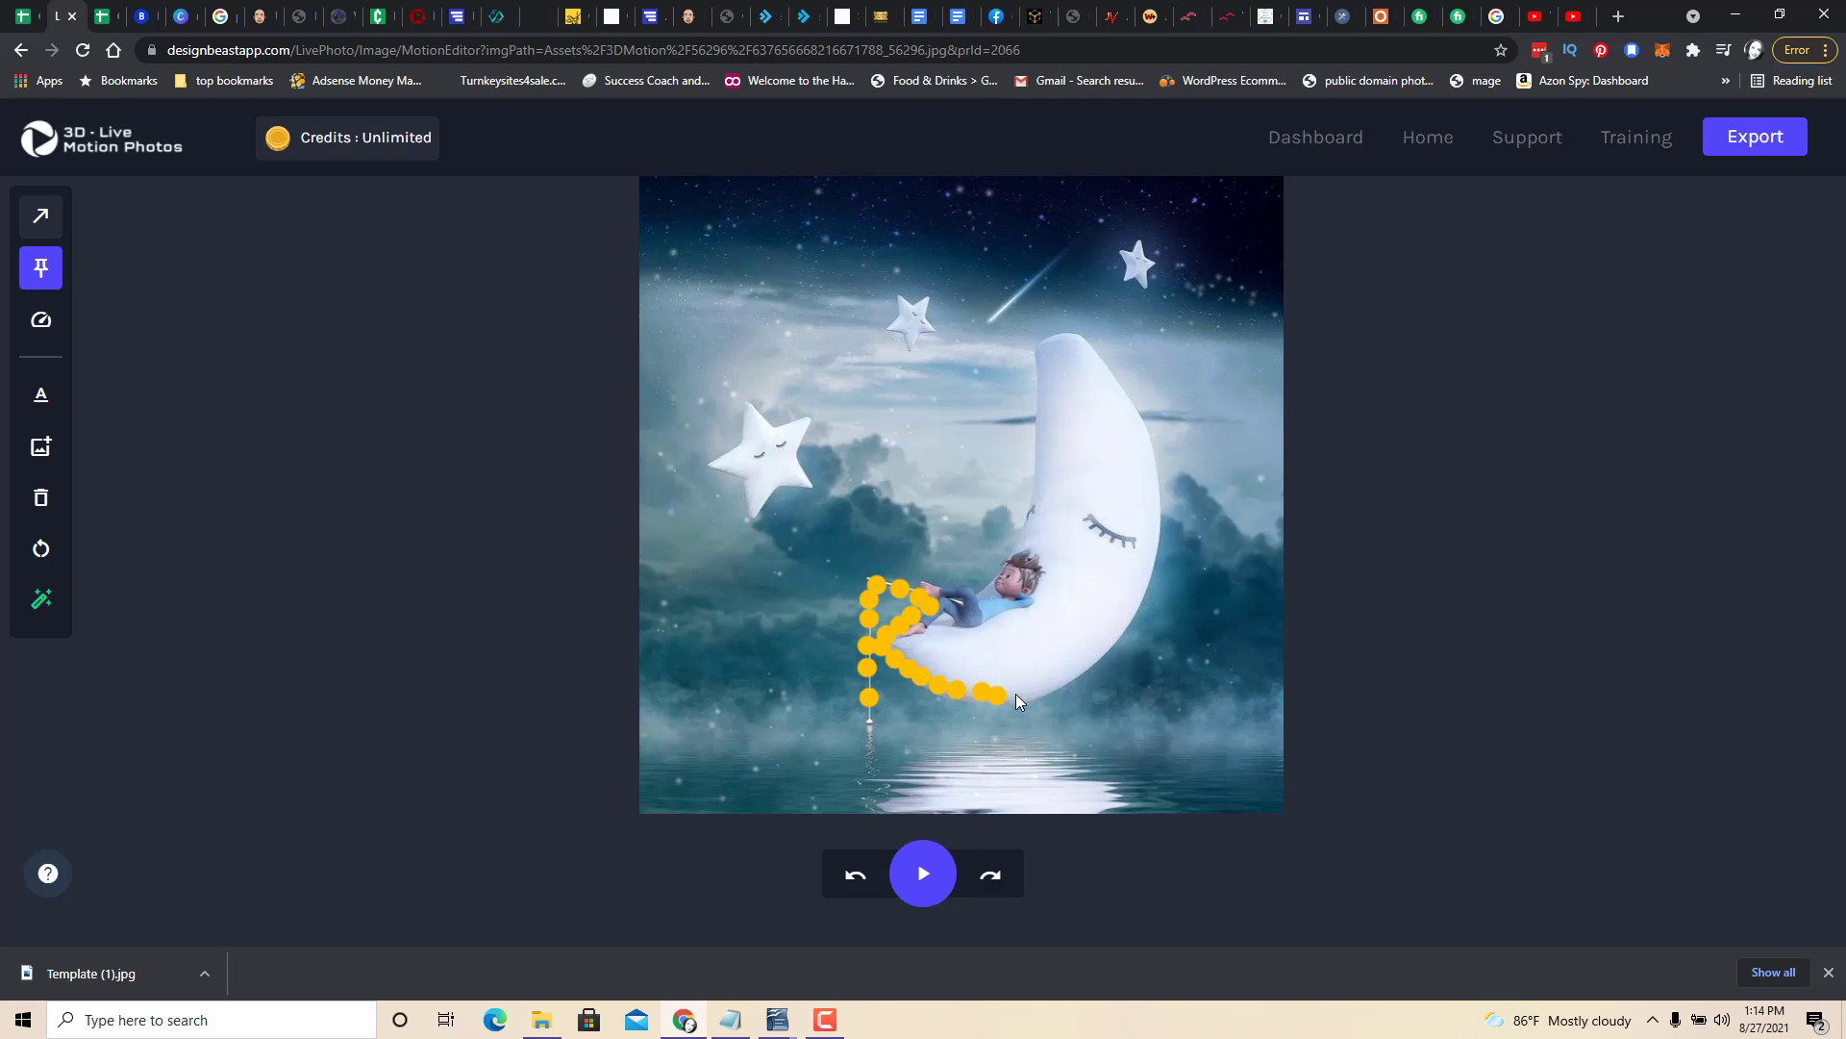
left_click(1081, 668)
left_click(1095, 660)
left_click(1111, 649)
left_click(1122, 637)
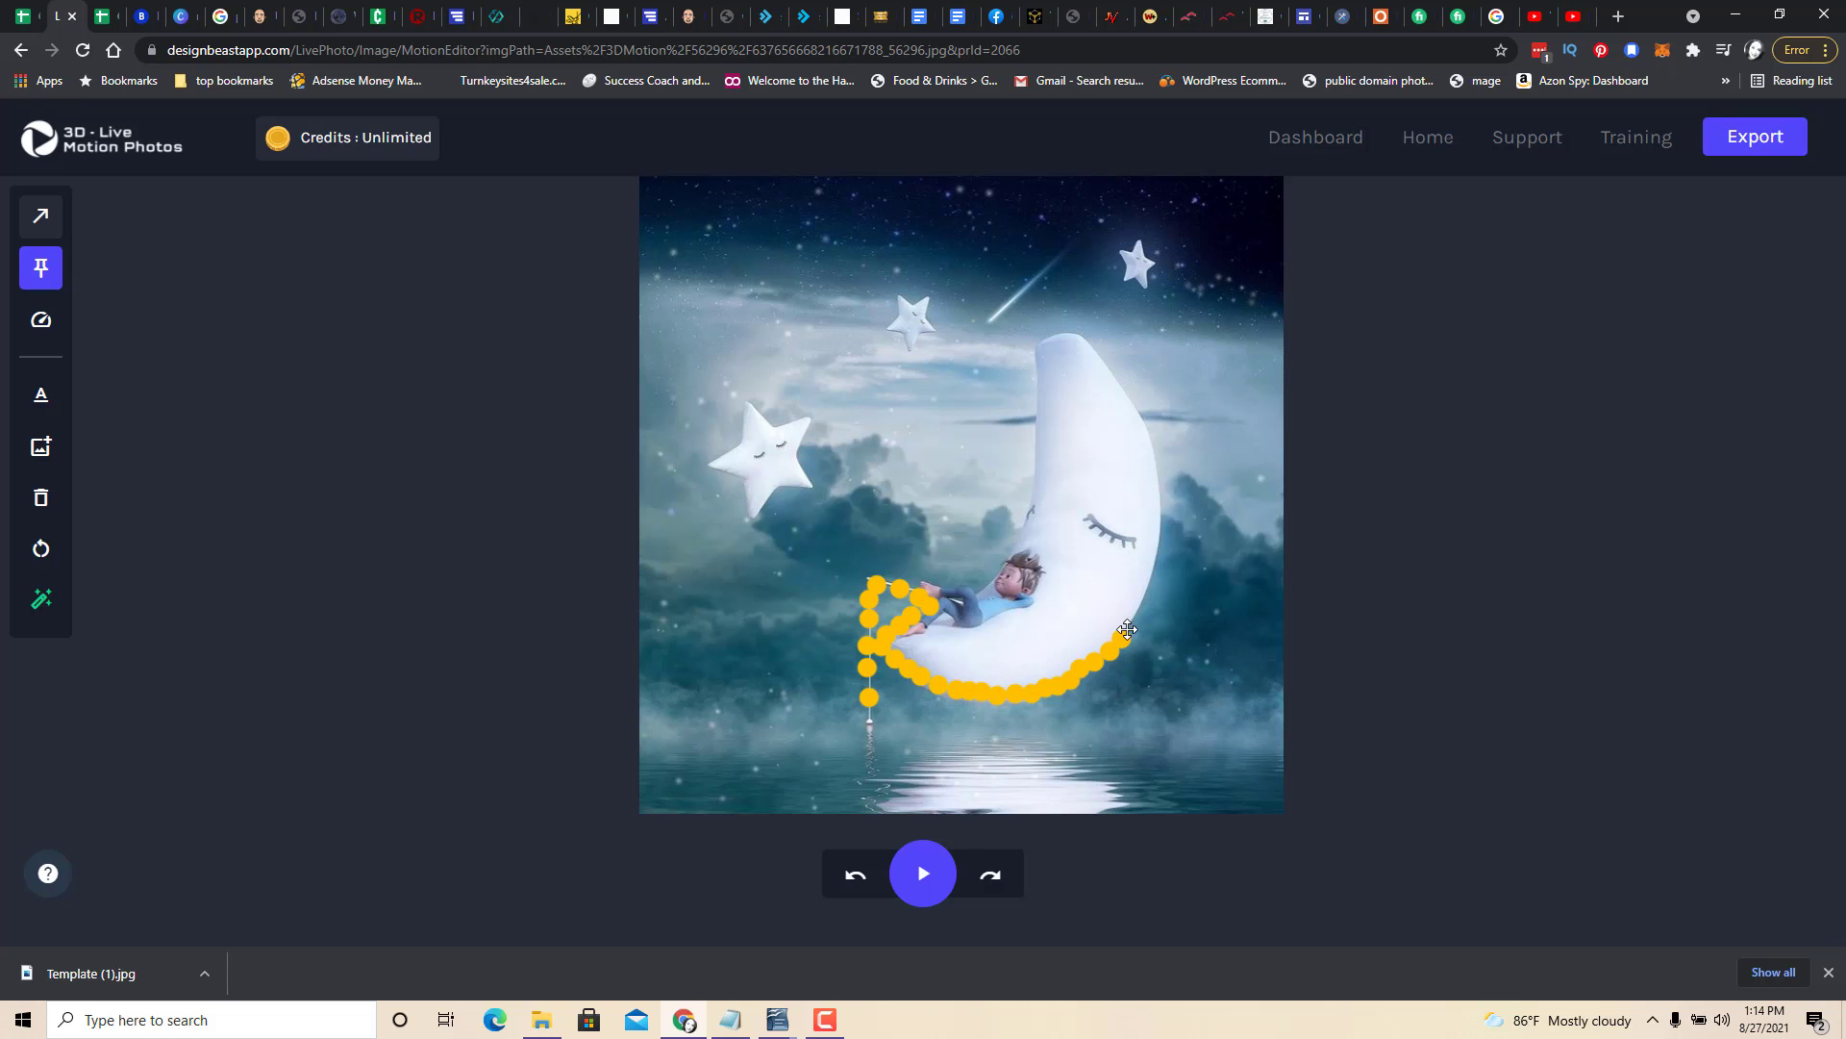
left_click(1127, 626)
left_click(1157, 508)
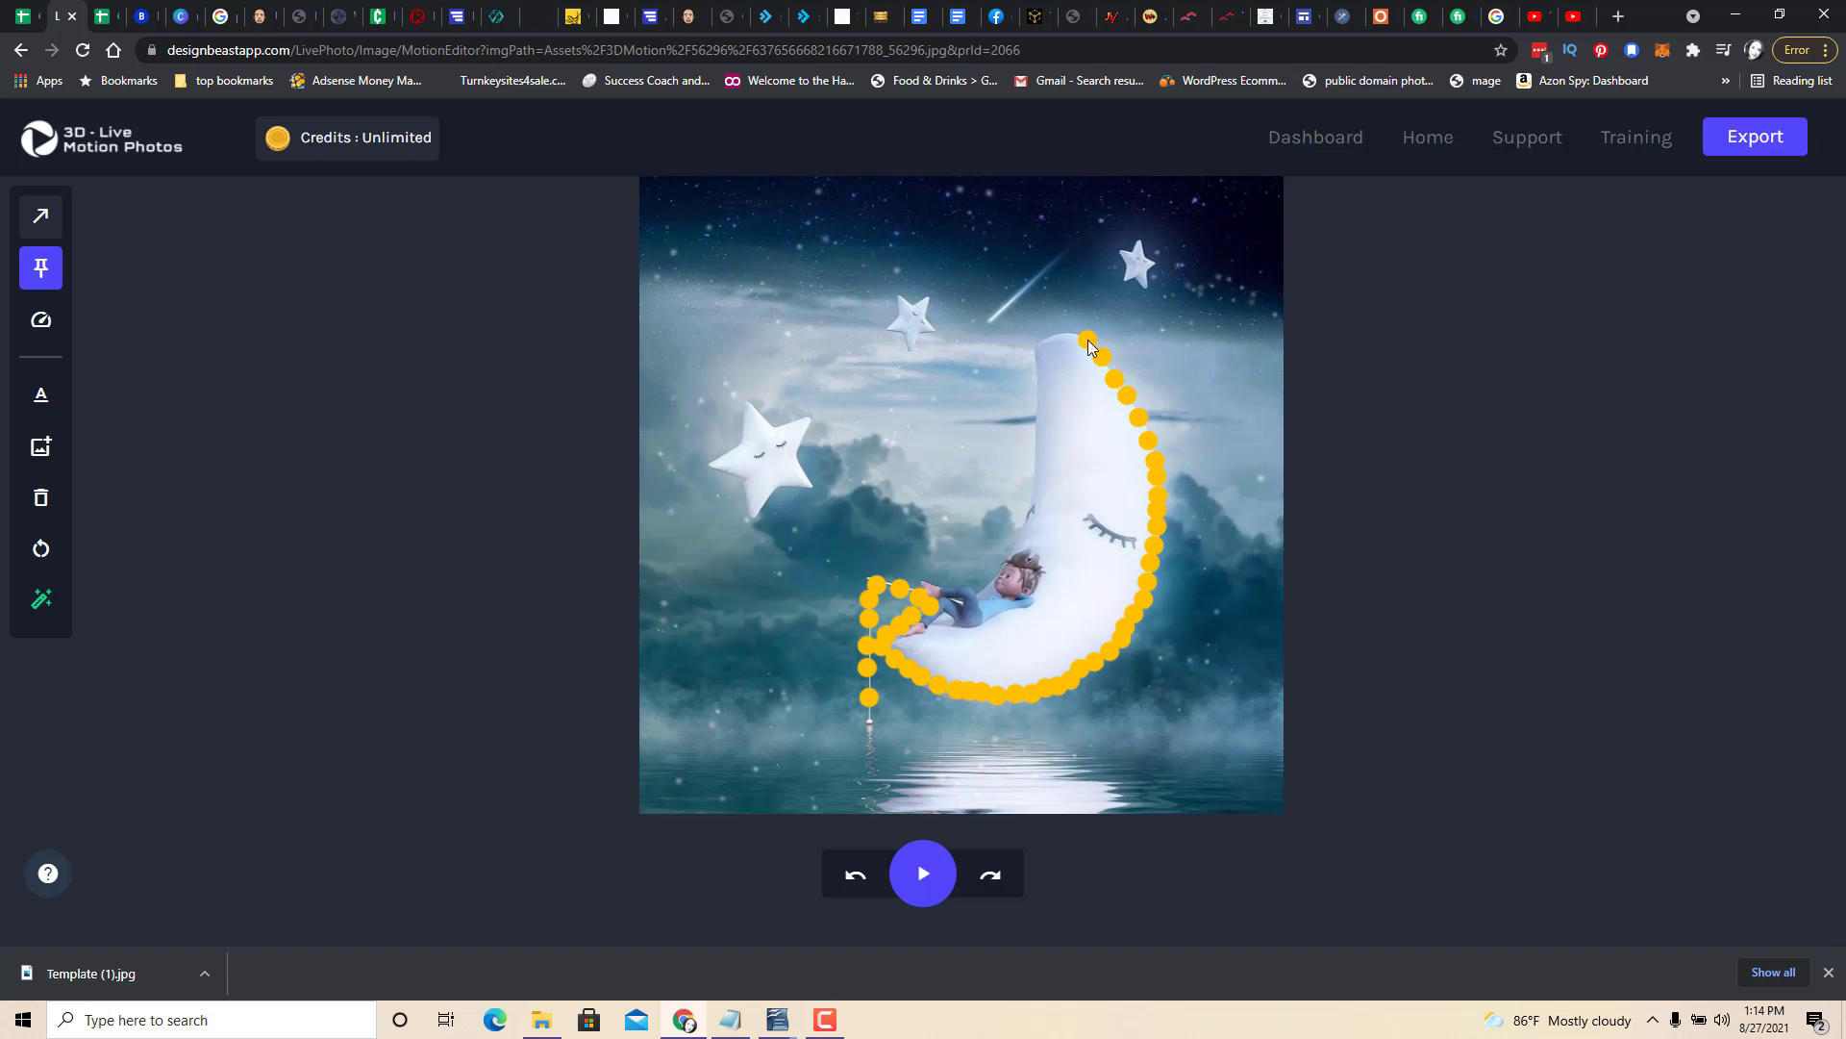
Pin around the moon's upper tip and down its inner edge to the child's head and body.
left_click(1063, 331)
left_click(1046, 334)
left_click(1037, 344)
left_click(1036, 360)
left_click(1035, 464)
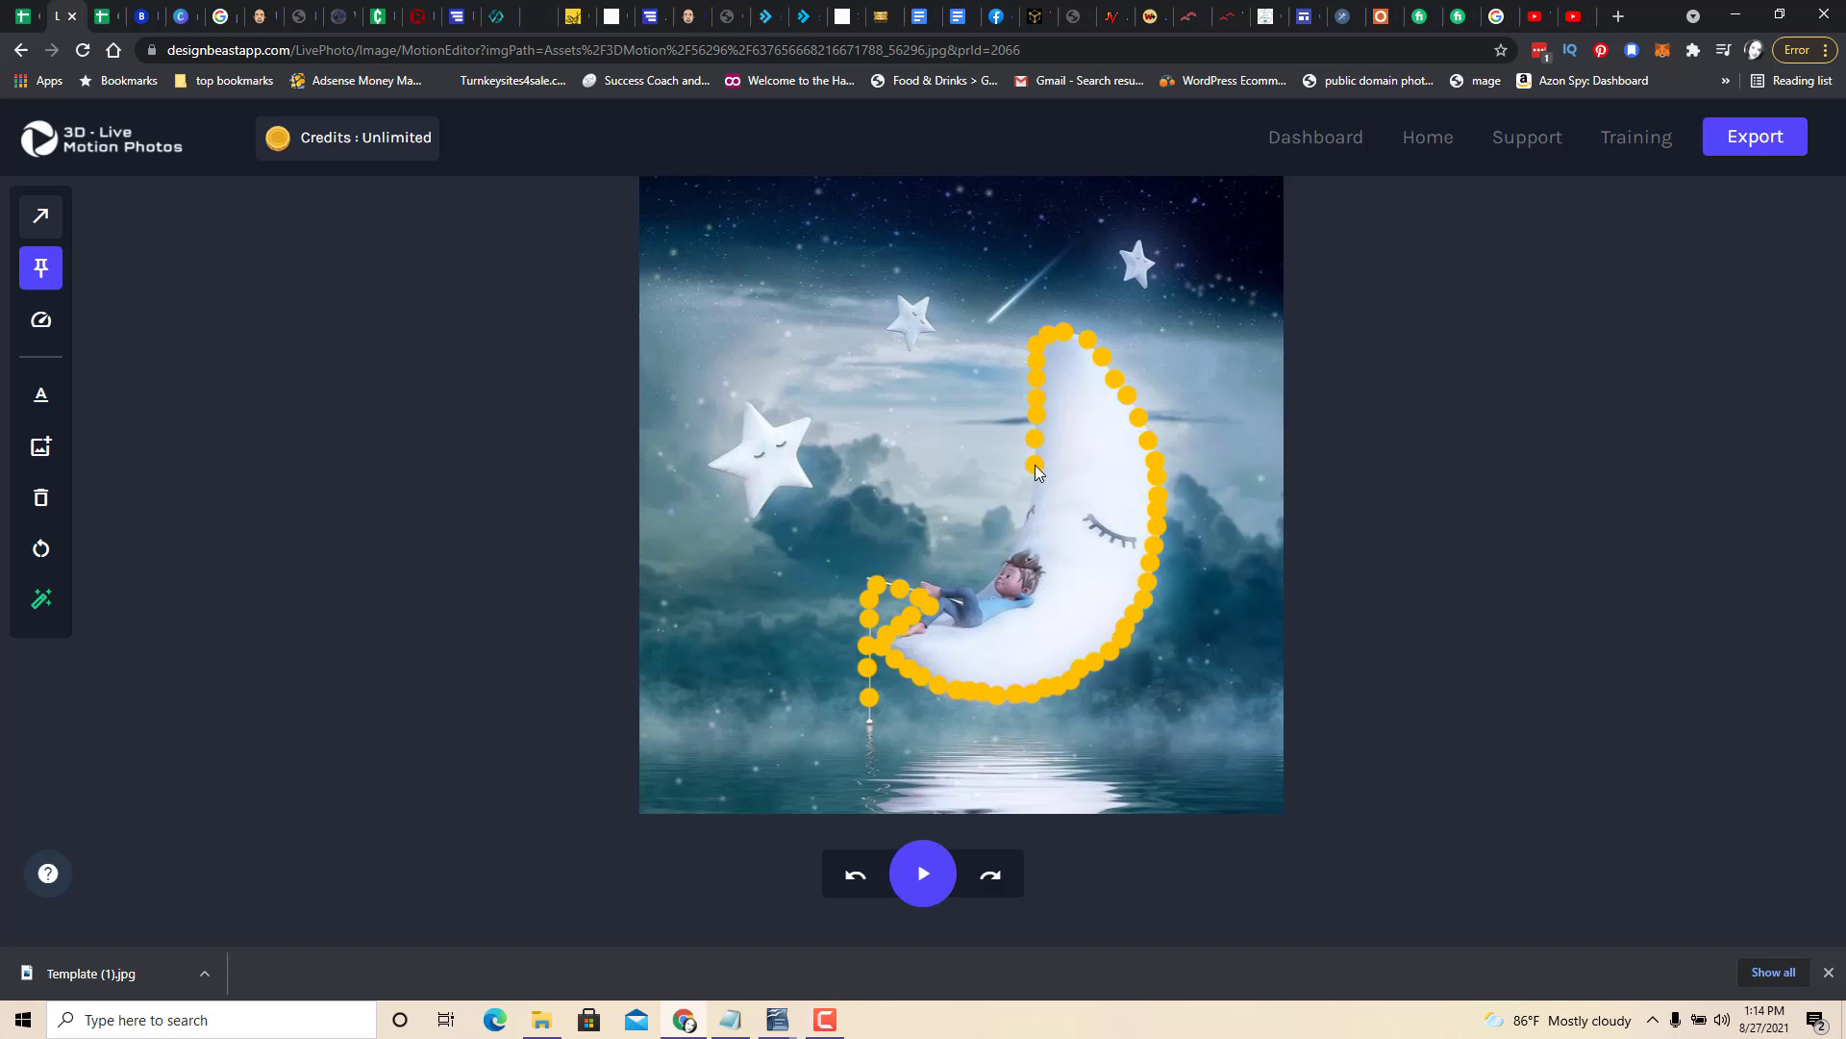
left_click(1024, 523)
left_click(987, 580)
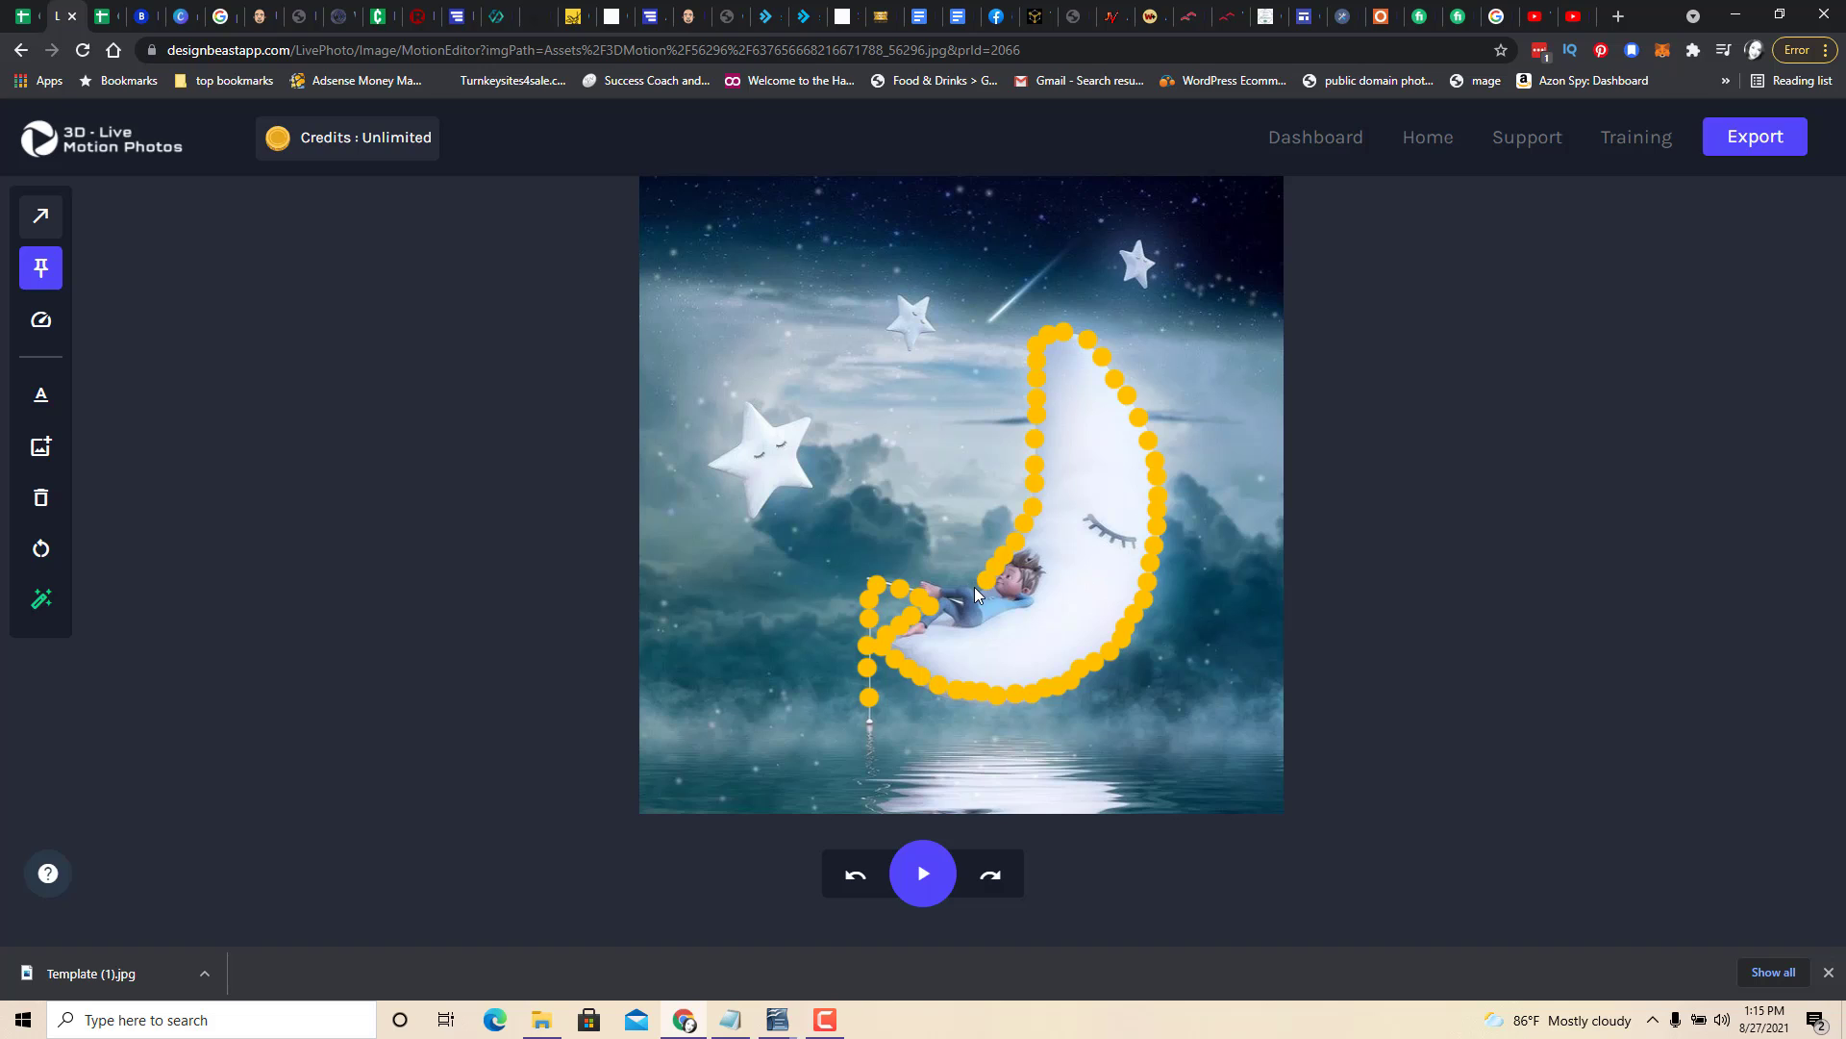
left_click(975, 587)
Outline the large sleeping star with pin points all the way around its edges.
left_click(743, 406)
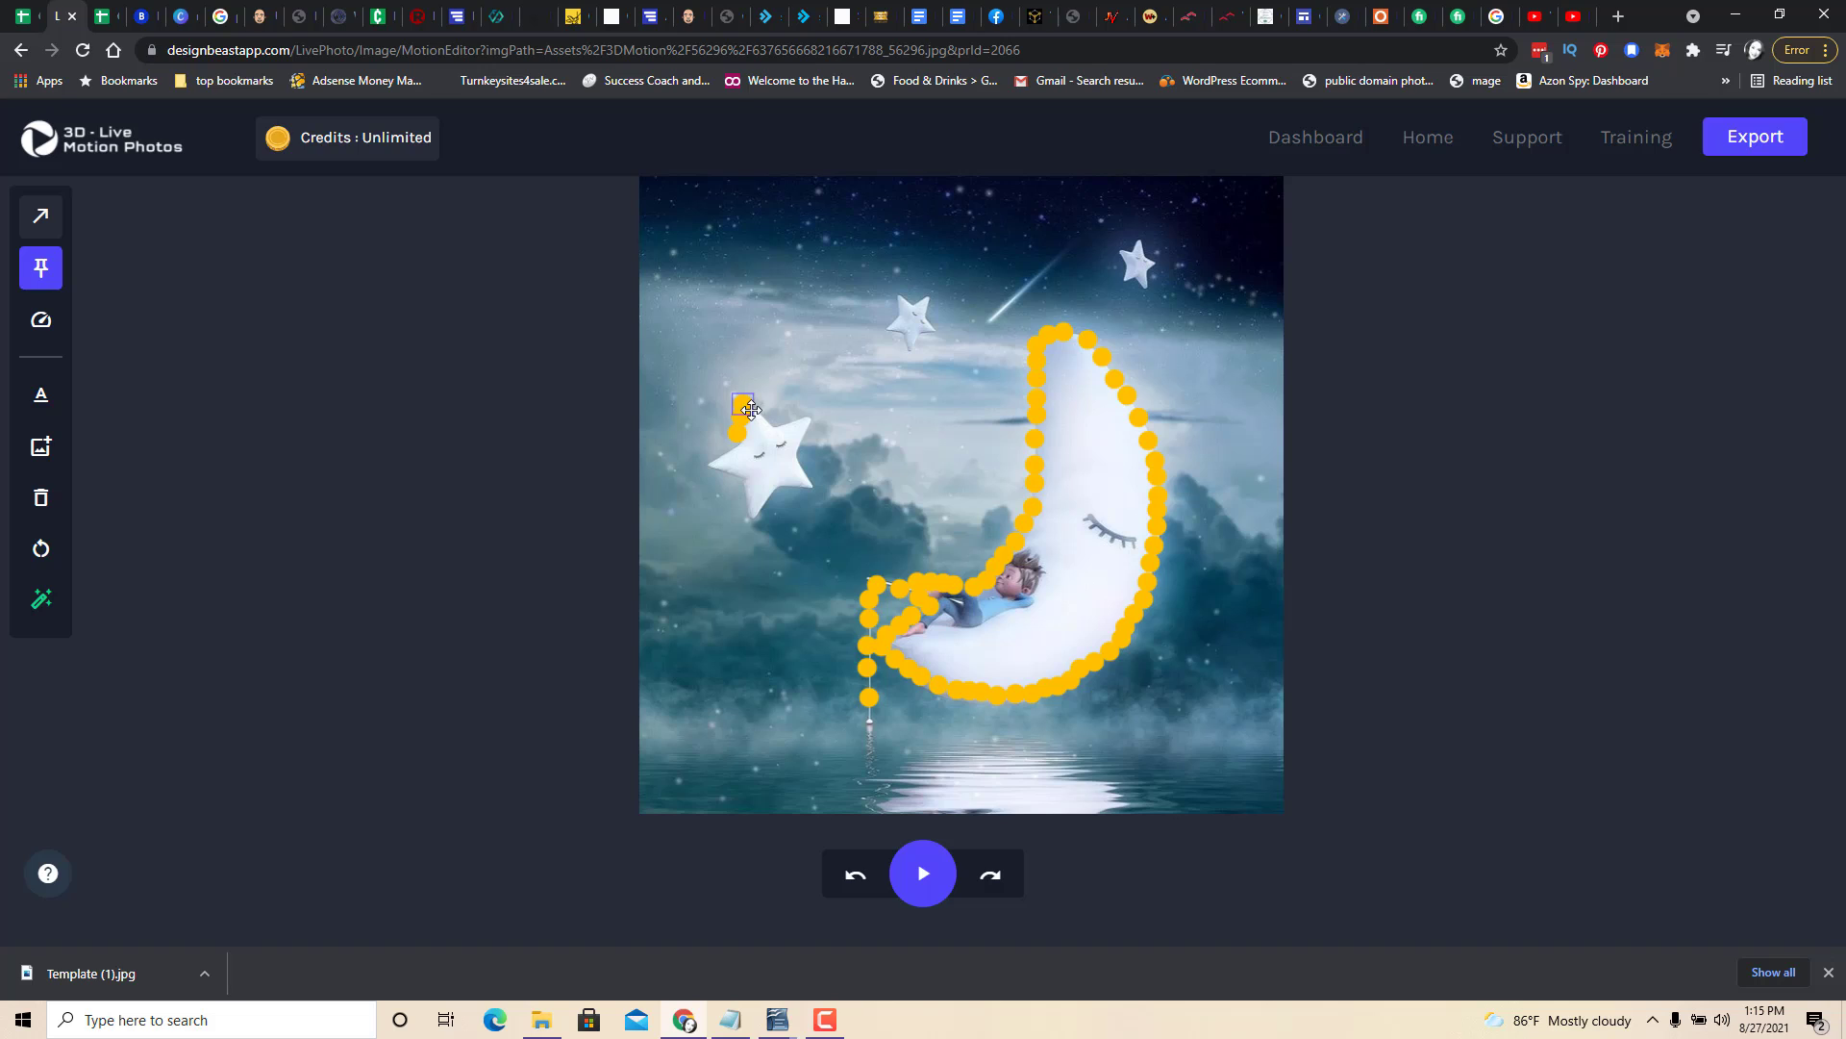
left_click(756, 412)
left_click(767, 421)
left_click(800, 439)
left_click(796, 453)
left_click(799, 464)
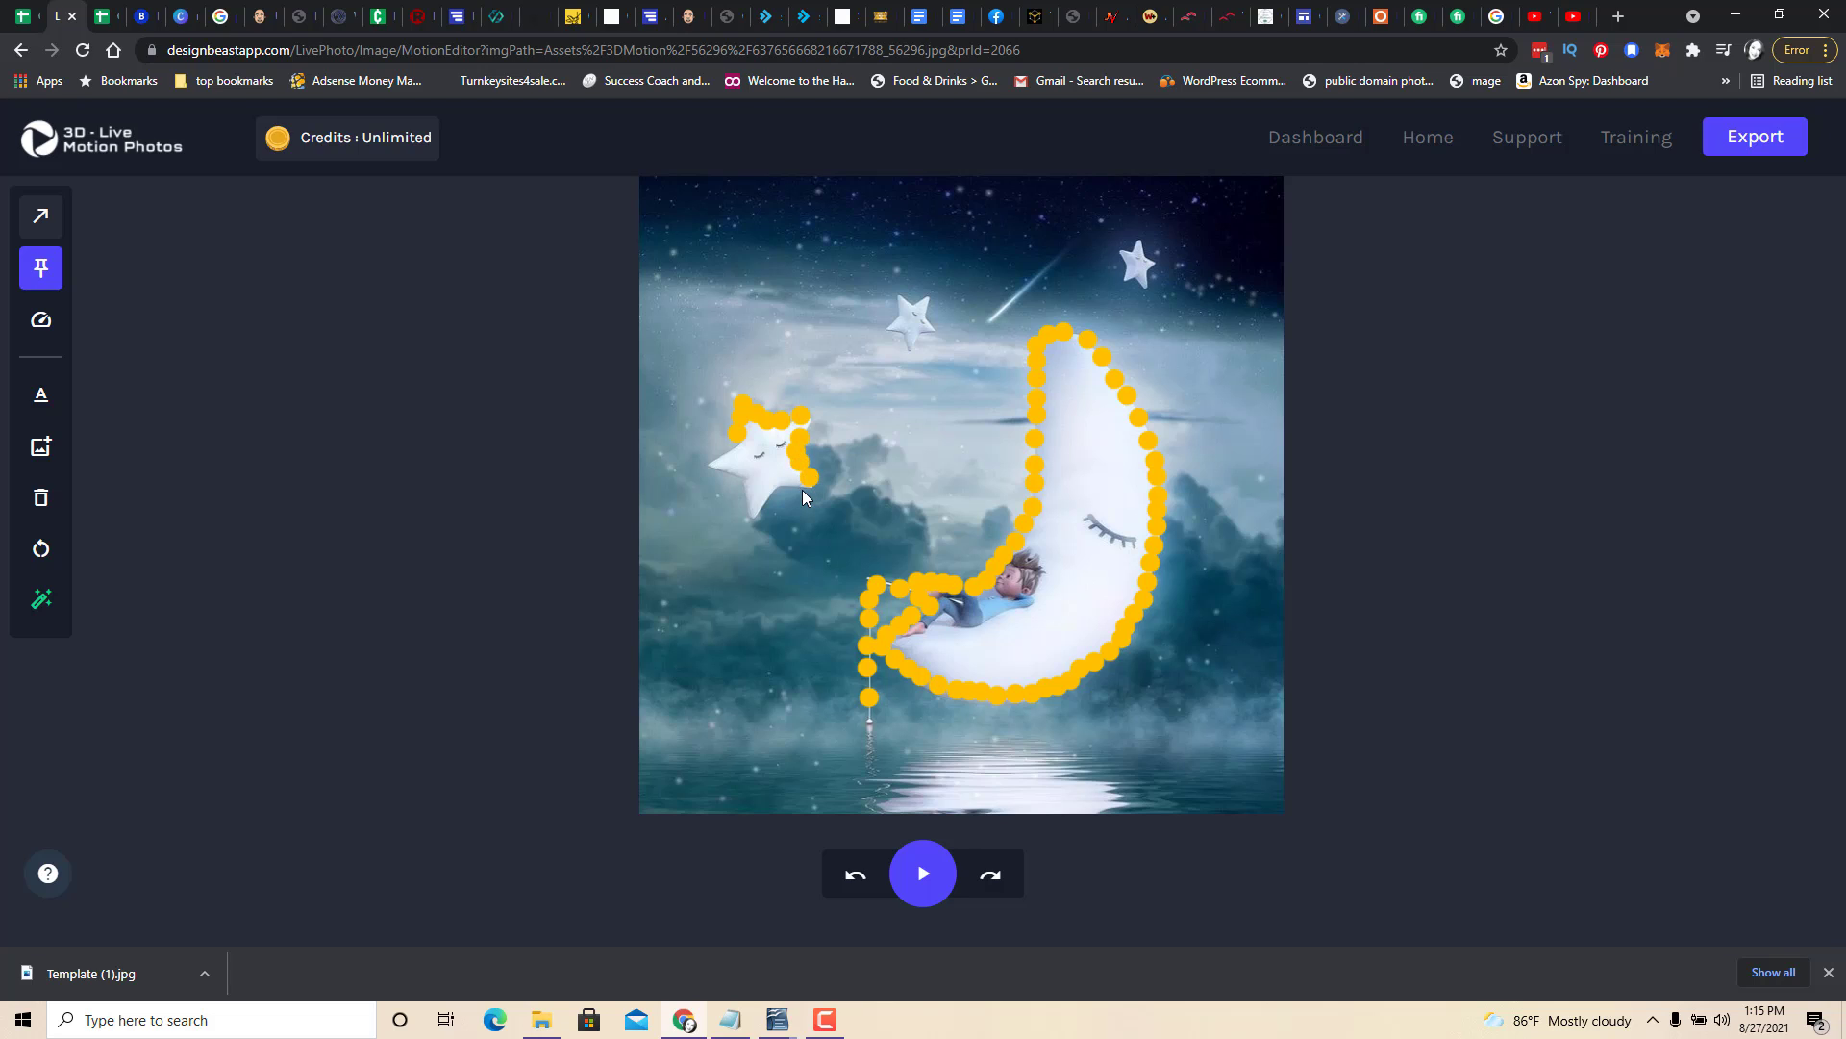
left_click(777, 484)
left_click(749, 500)
left_click(746, 482)
left_click(714, 468)
left_click(725, 455)
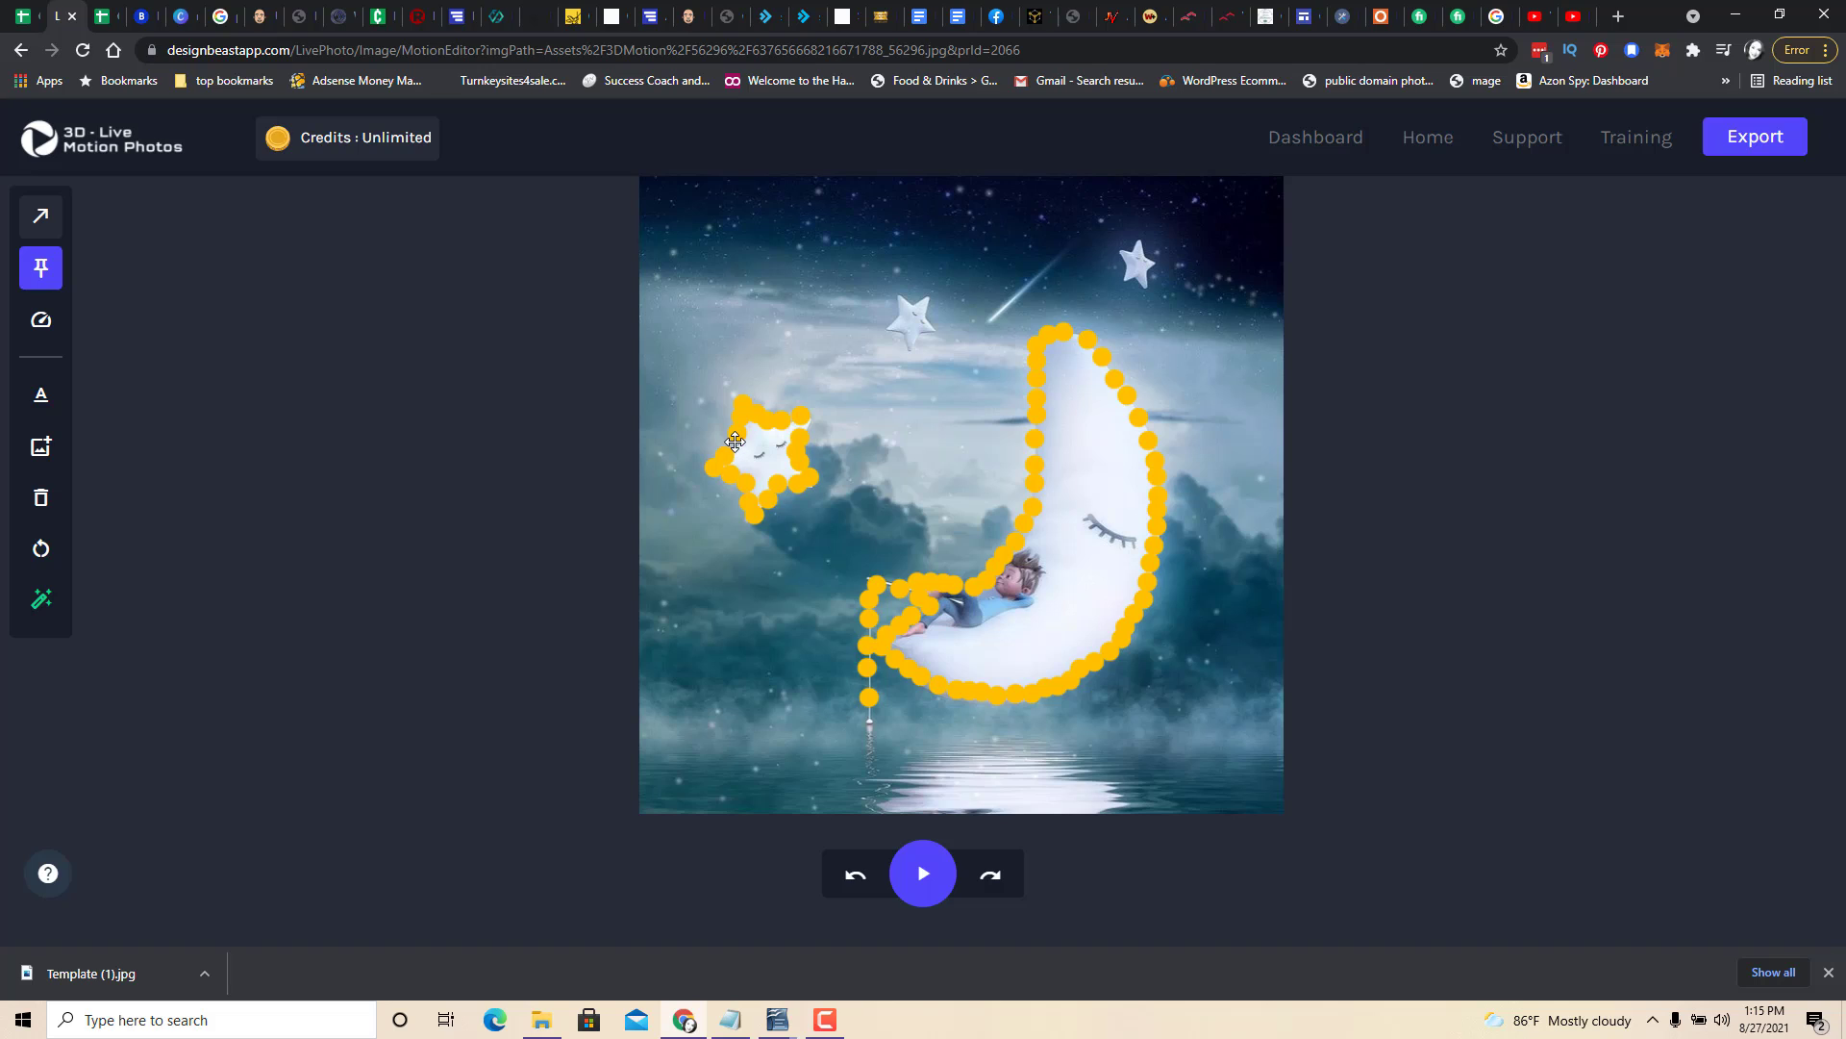
left_click(734, 438)
Draw two rows of rightward direction arrows across the water and preview the animation.
left_click(40, 215)
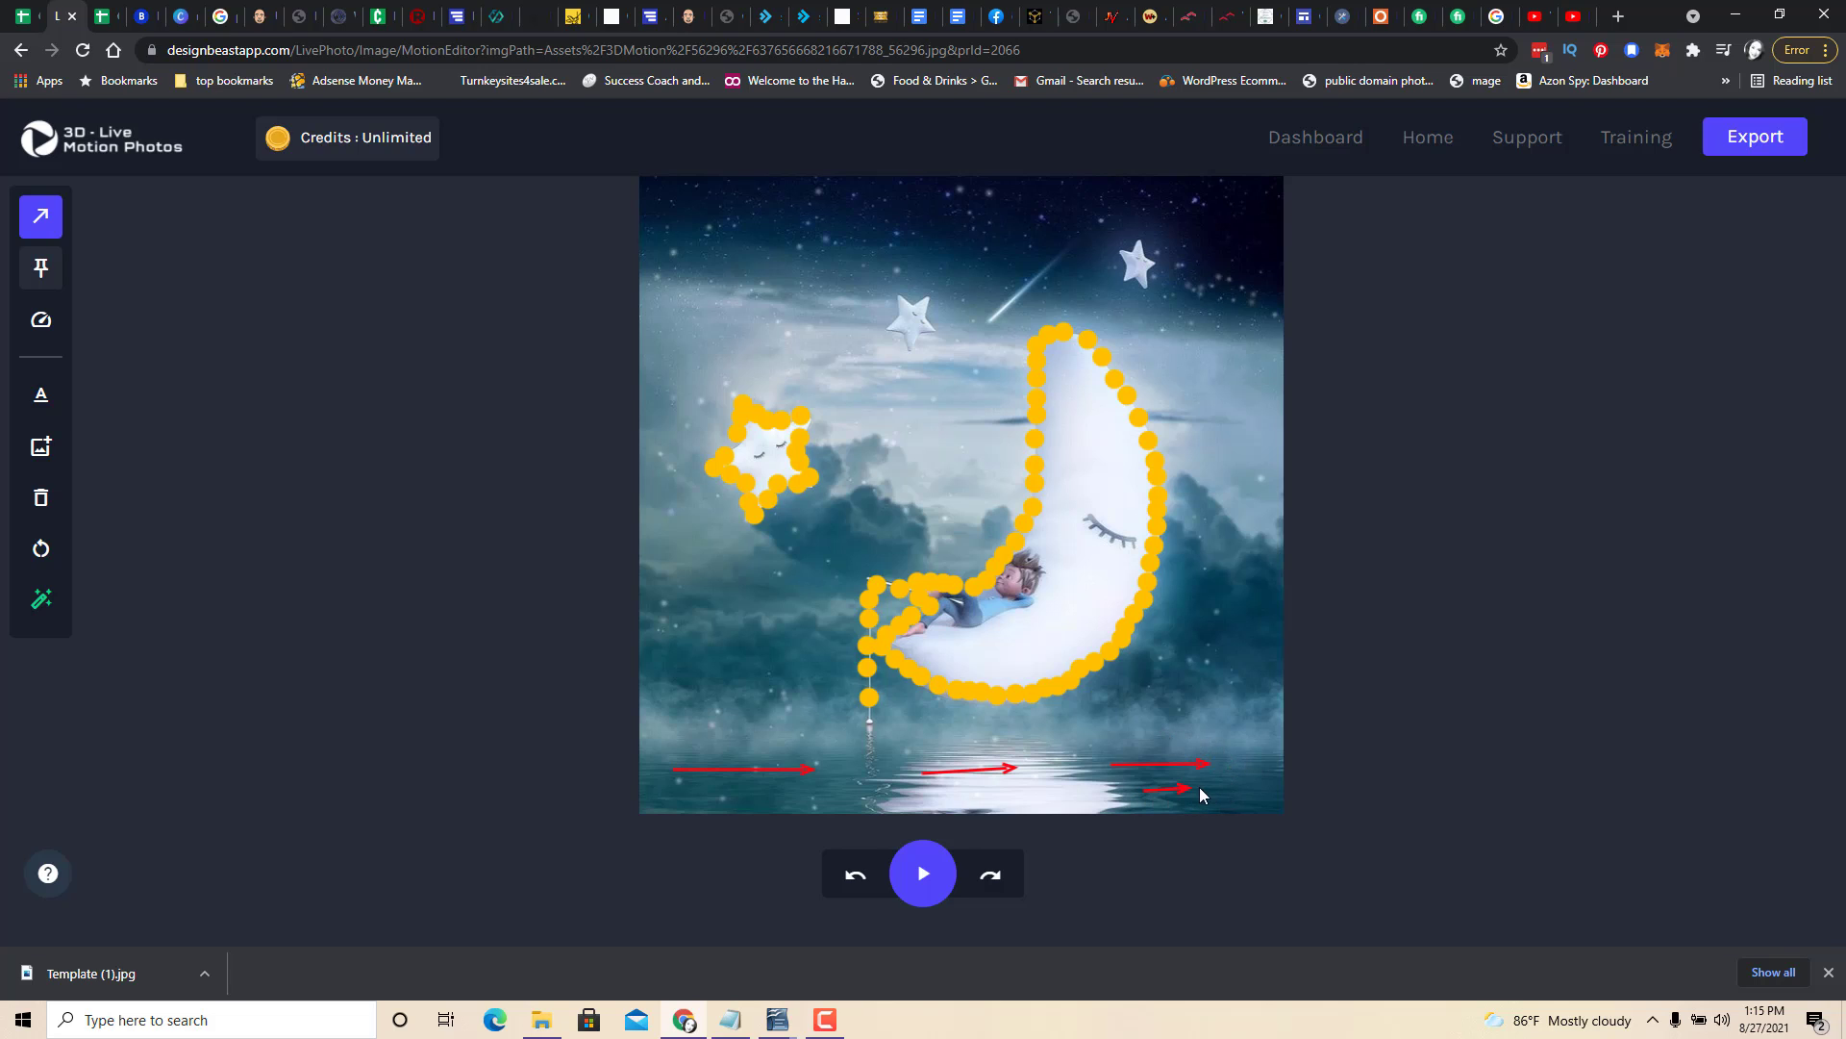
left_click_drag(1237, 790, 1238, 791)
left_click_drag(1014, 793, 1044, 793)
left_click_drag(856, 799, 860, 802)
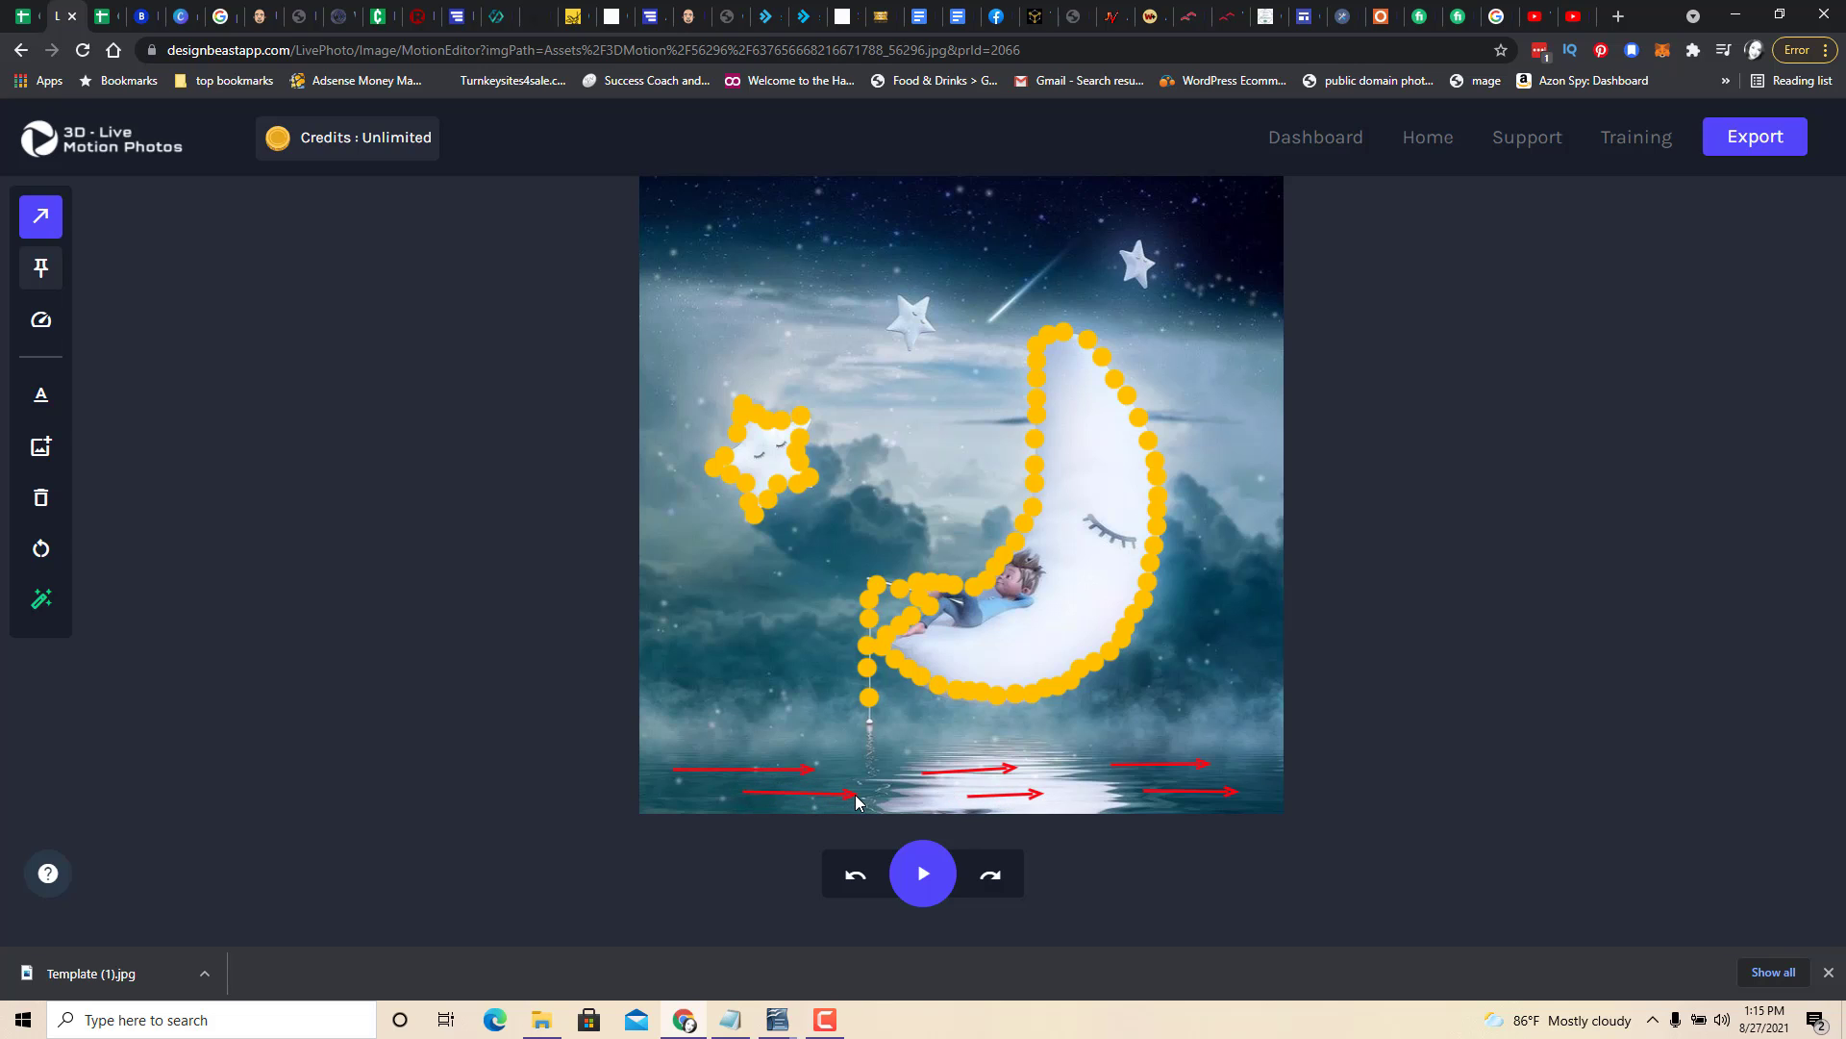
left_click(921, 877)
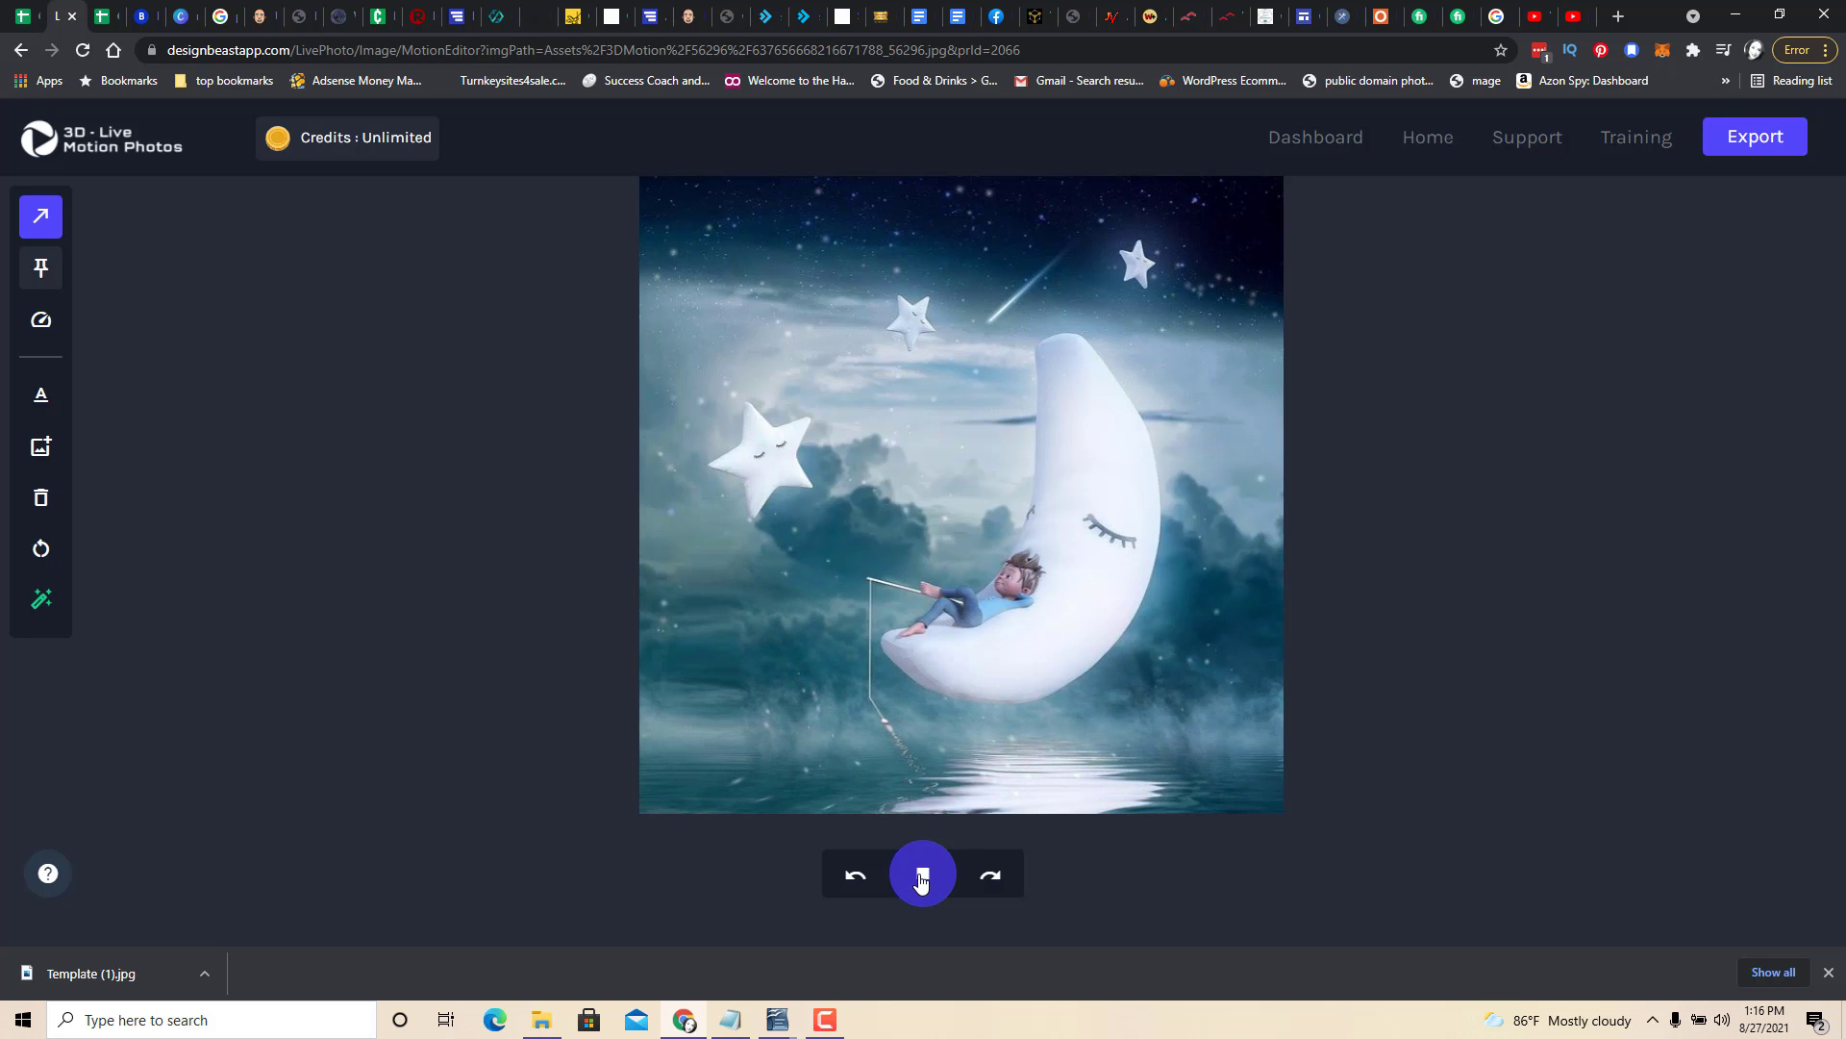
left_click(921, 877)
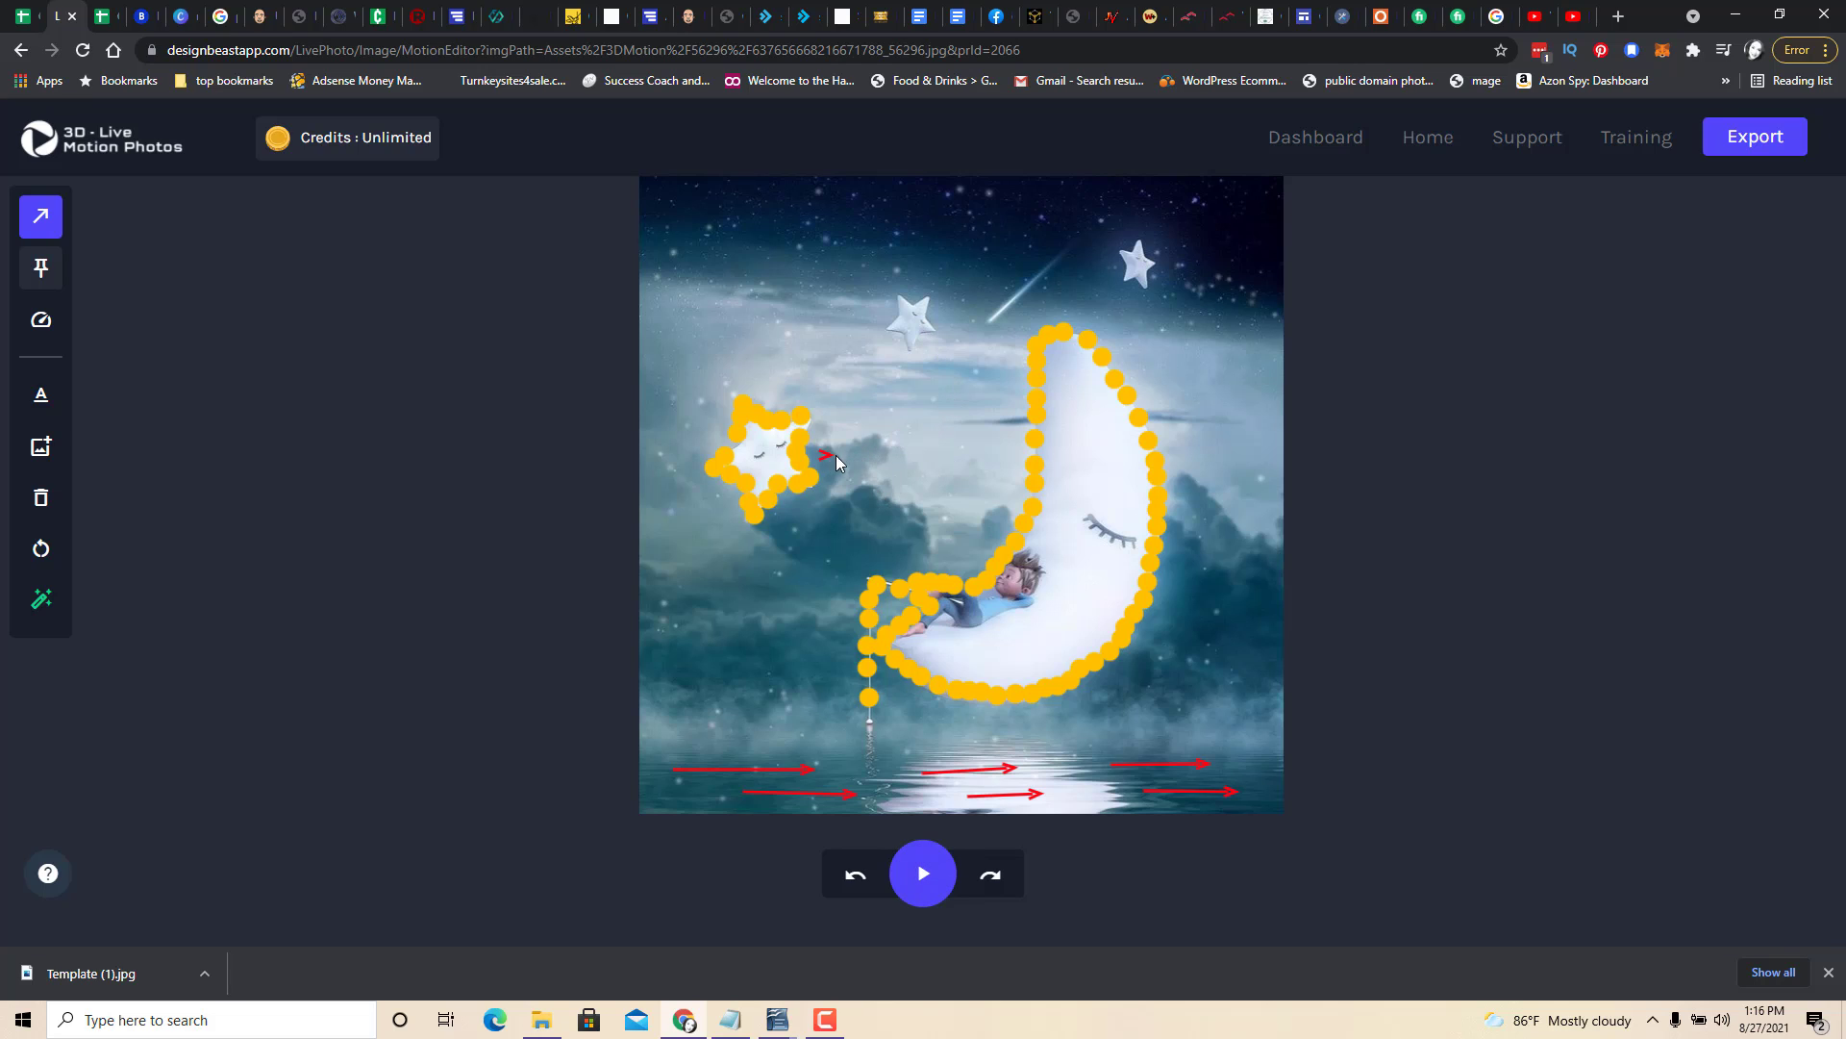
Try rightward direction arrows beside the large star, in the clouds below it and at the image's right edge, and preview the motion.
left_click_drag(829, 454, 940, 455)
left_click_drag(1288, 433, 1299, 432)
left_click_drag(831, 571, 834, 570)
left_click(914, 877)
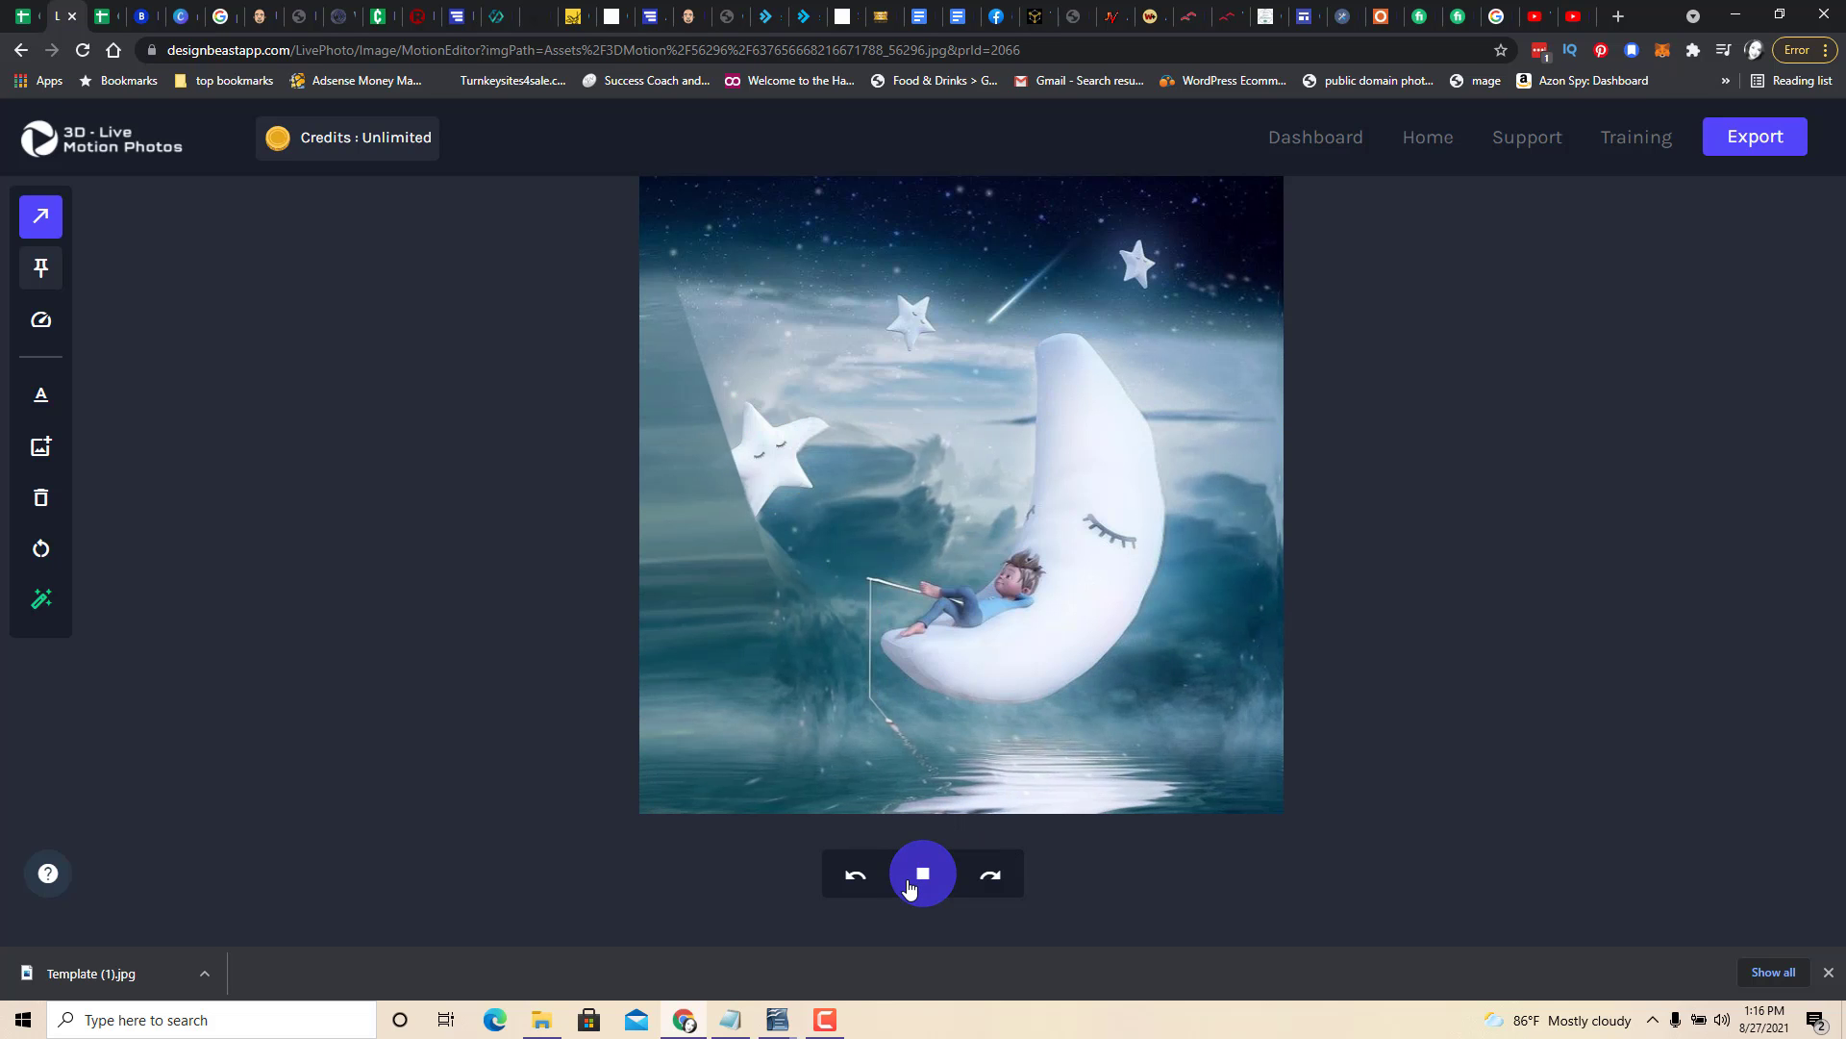
left_click(911, 884)
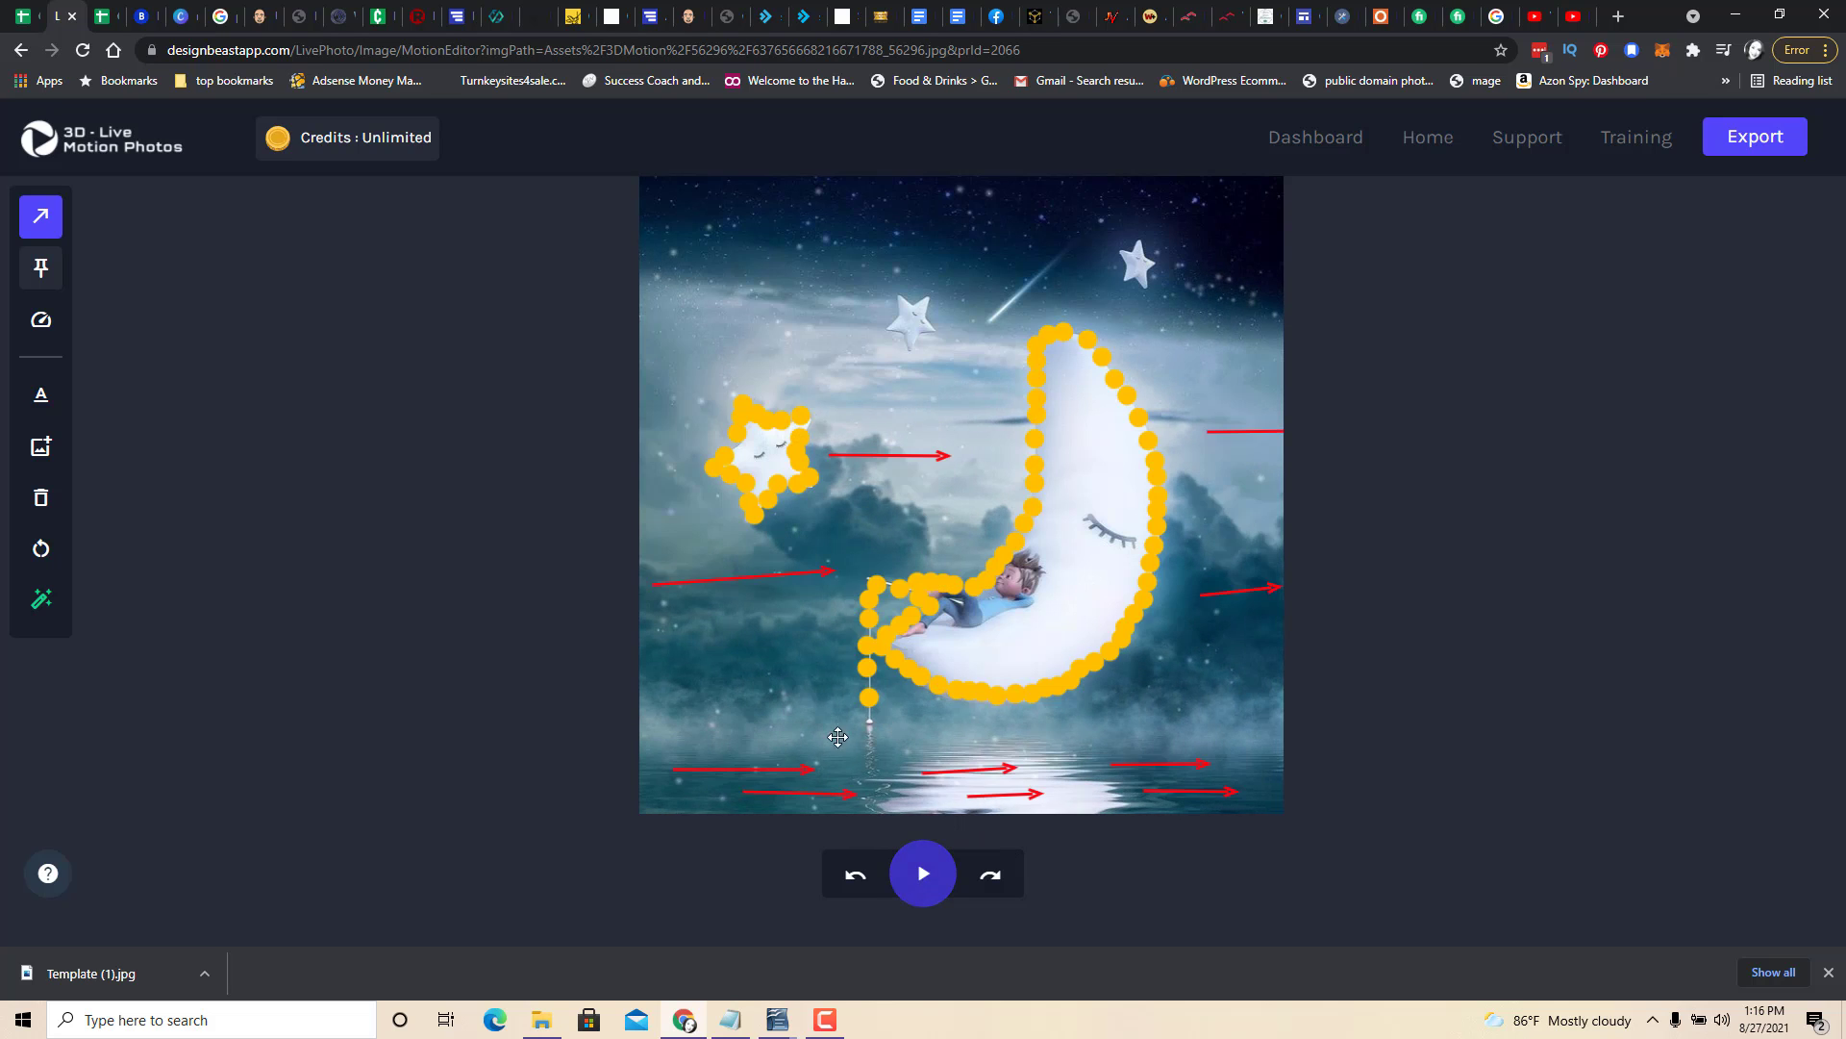
Delete the direction arrows from the sky, previewing the animation after removing the one below the large star.
left_click(748, 575)
left_click(926, 879)
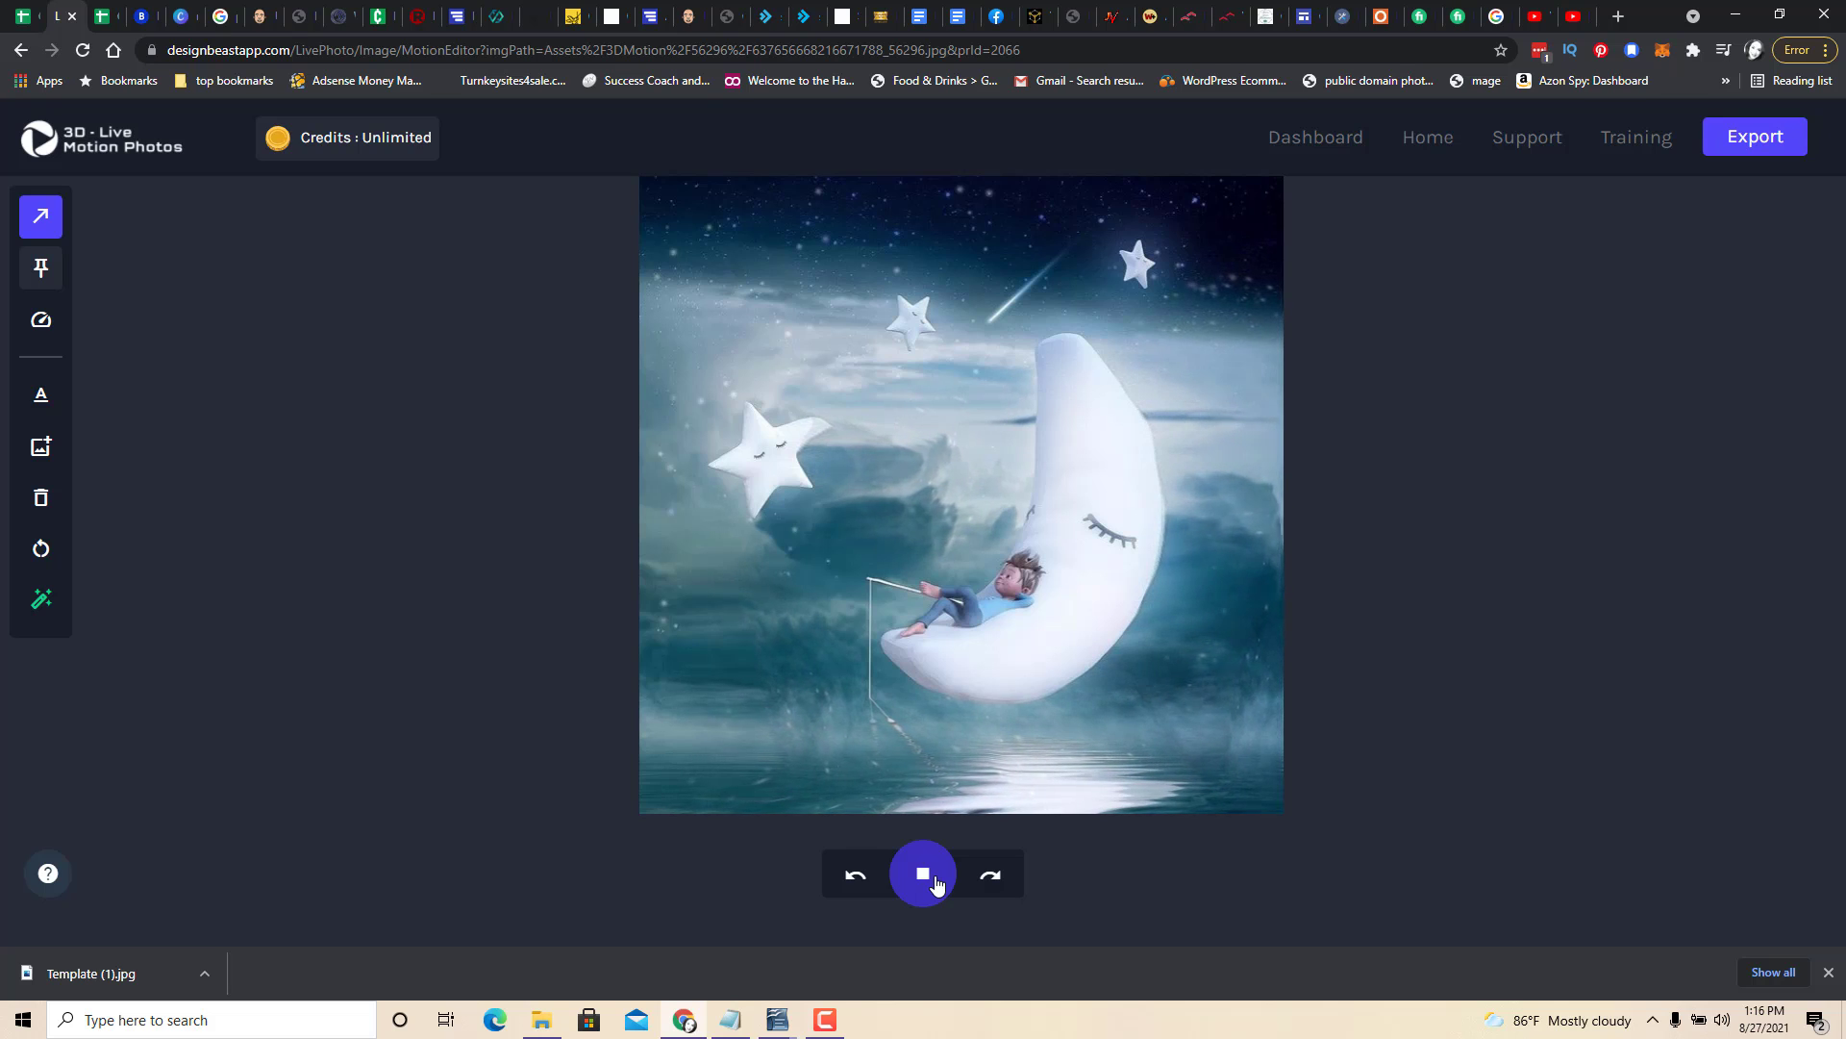
left_click(937, 883)
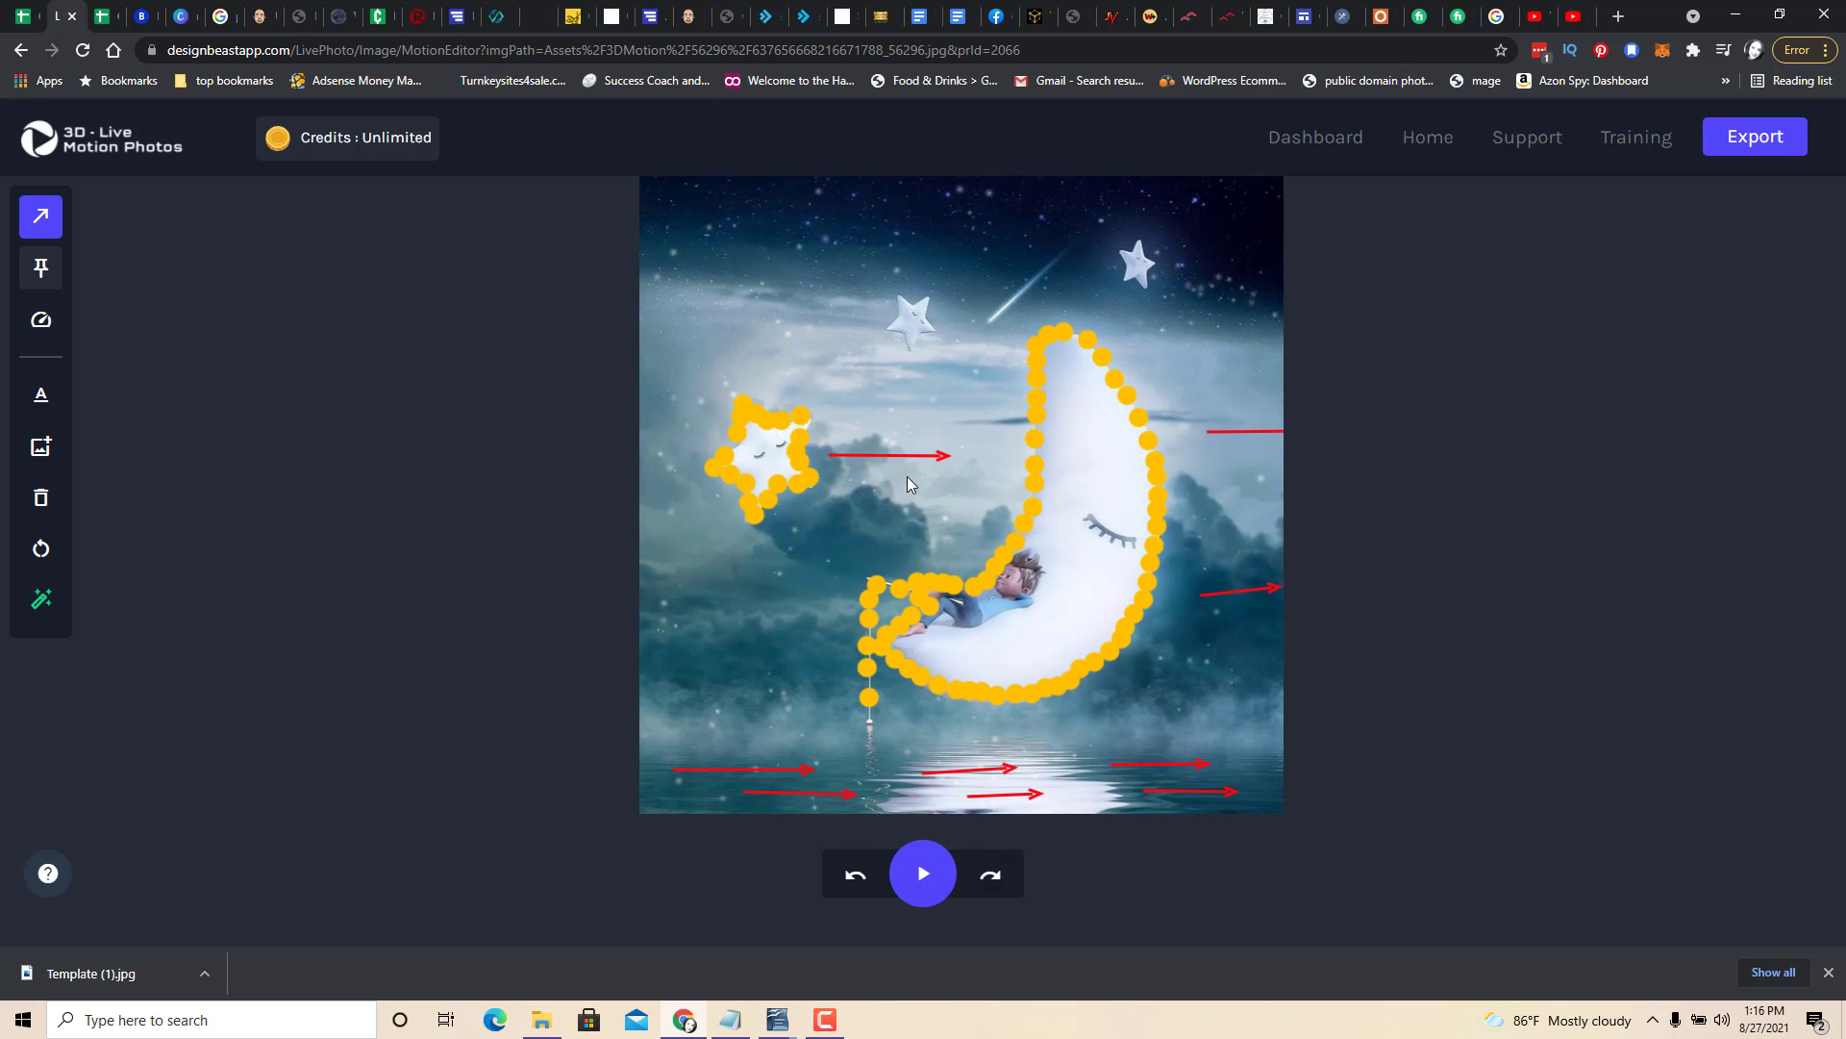
key("Delete")
left_click(1231, 432)
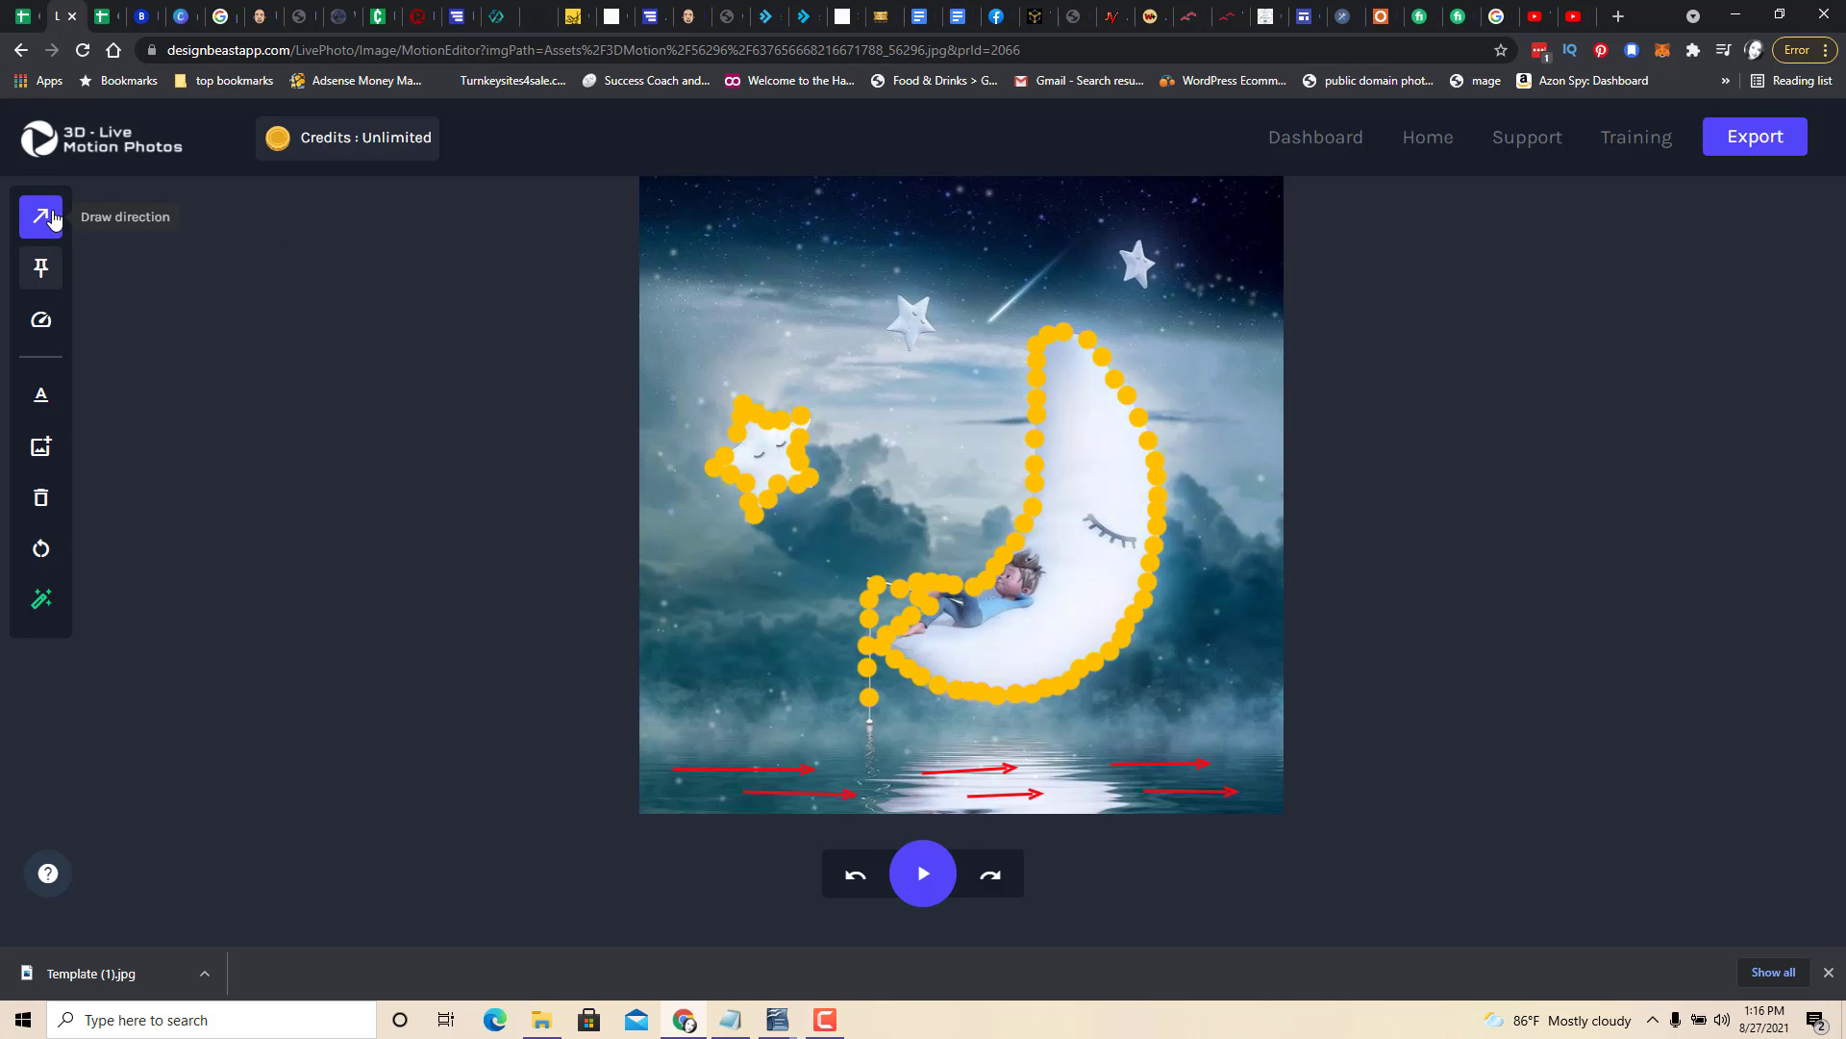
Draw one slightly rising direction arrow from the large star toward the moon and preview the animation.
left_click_drag(850, 466, 971, 458)
left_click(923, 873)
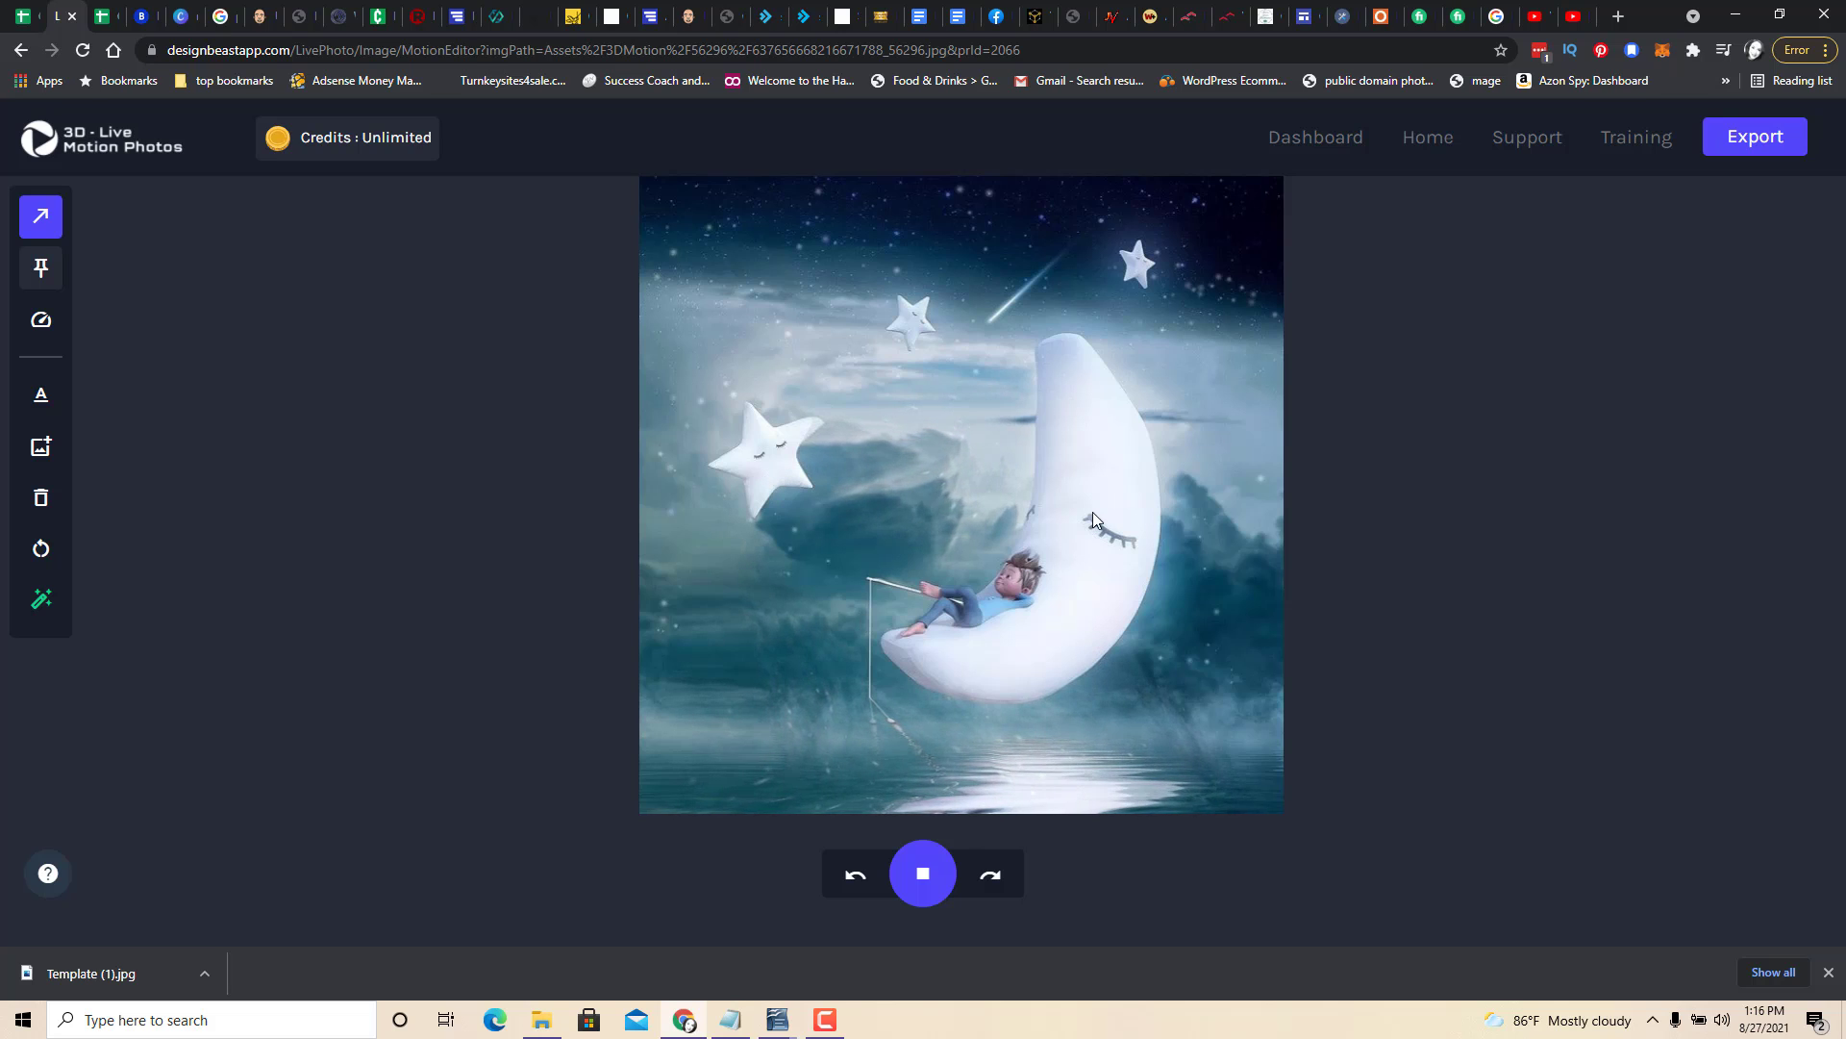
left_click(923, 873)
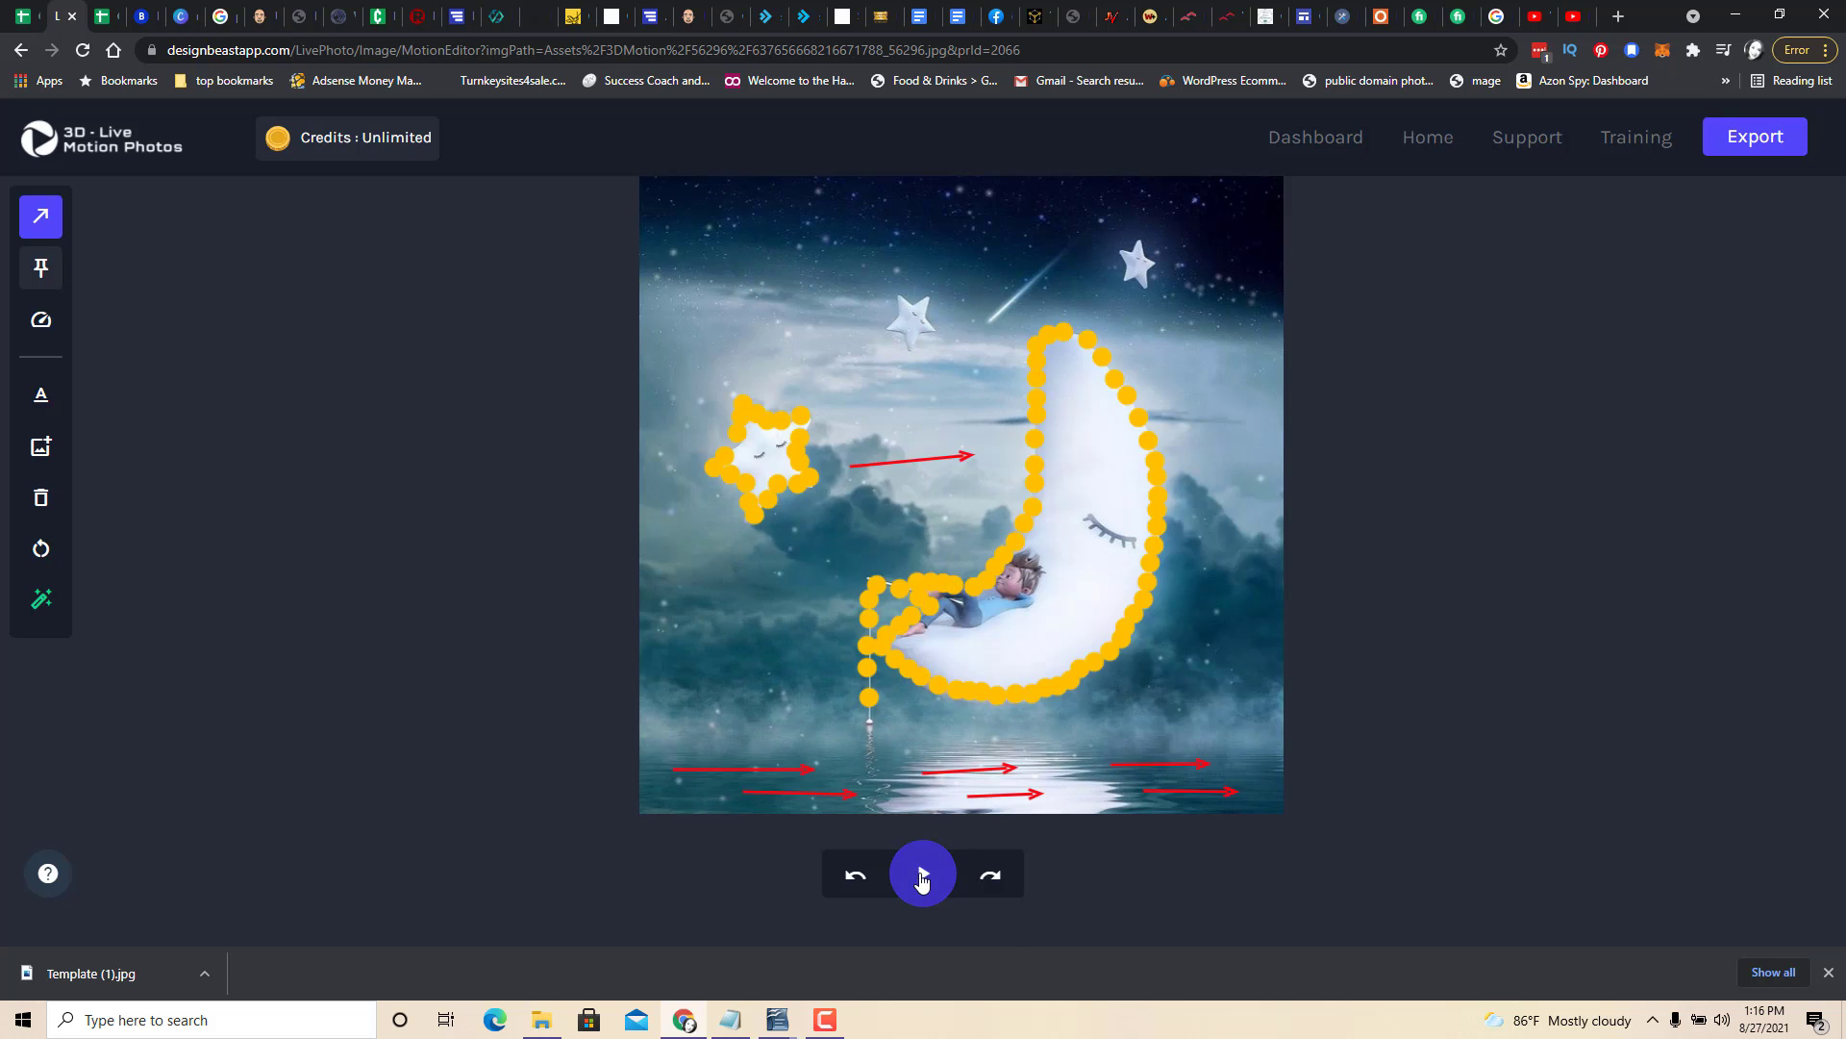
Try rightward direction arrows before the left small star and over the shooting star, and preview the animation.
left_click(44, 222)
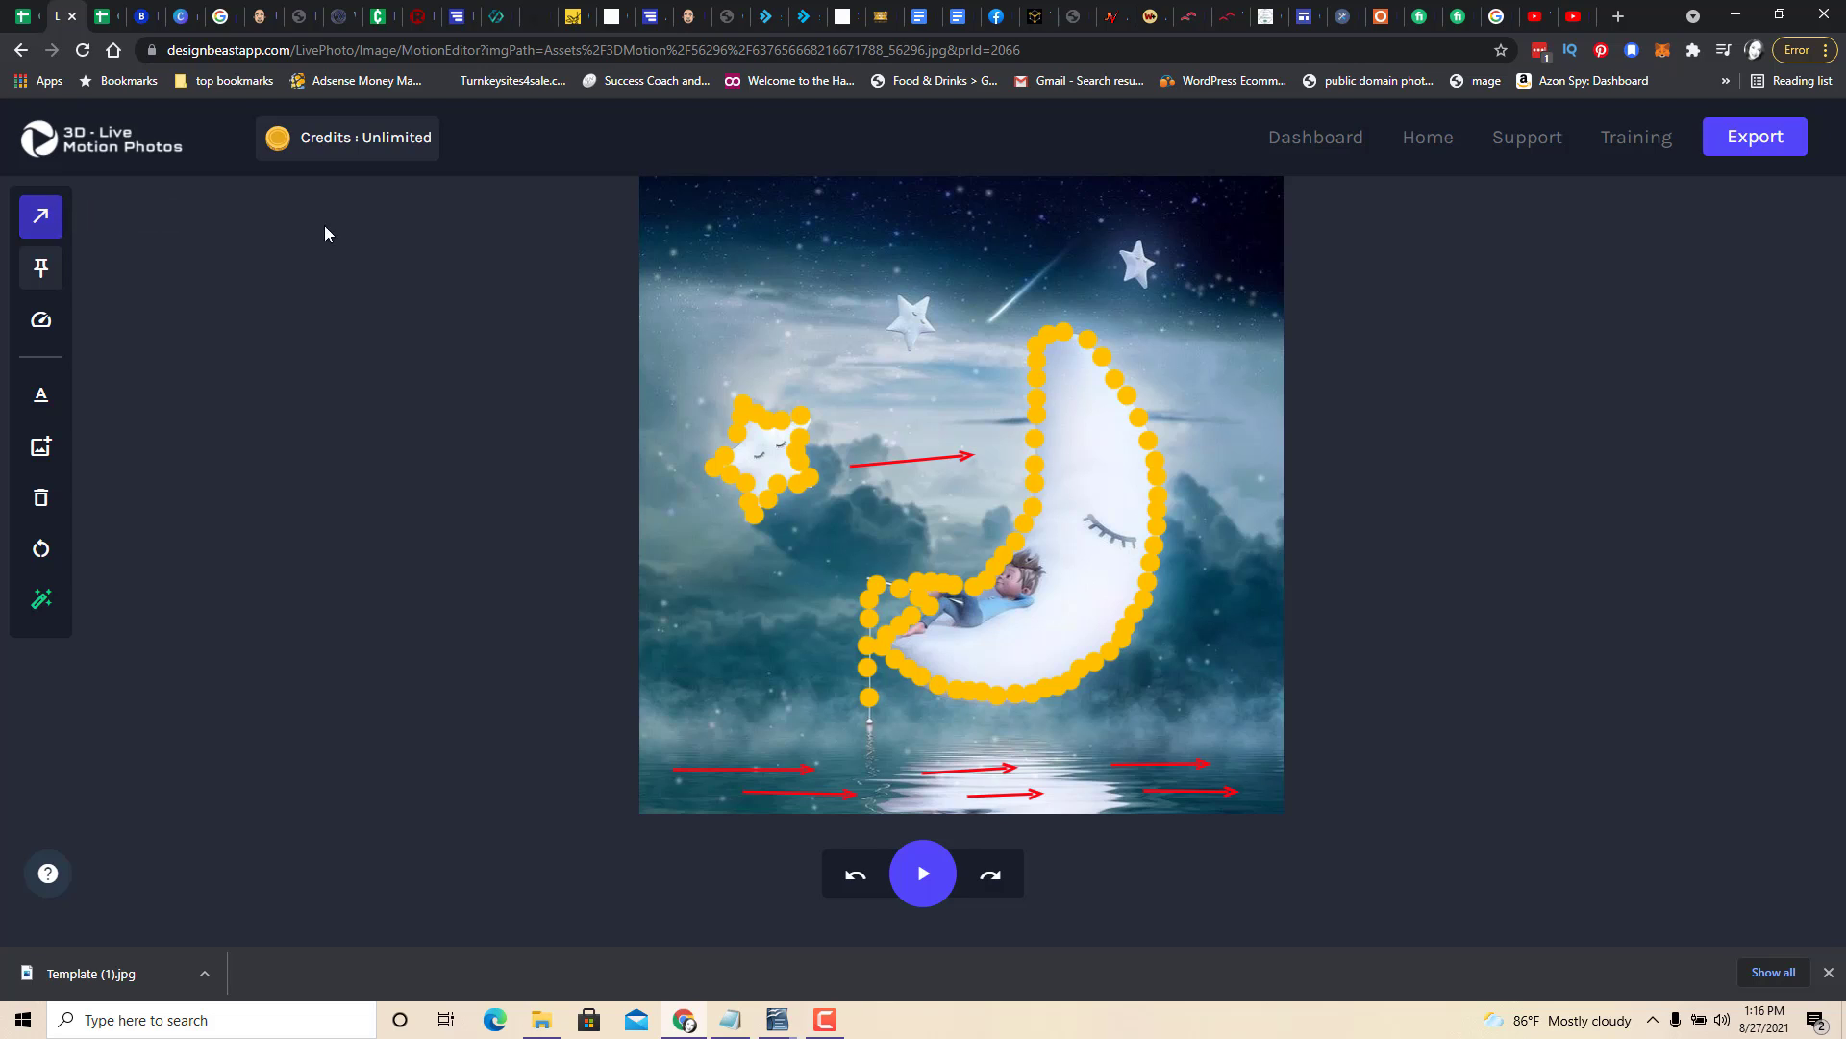
left_click(54, 220)
left_click_drag(707, 299, 870, 304)
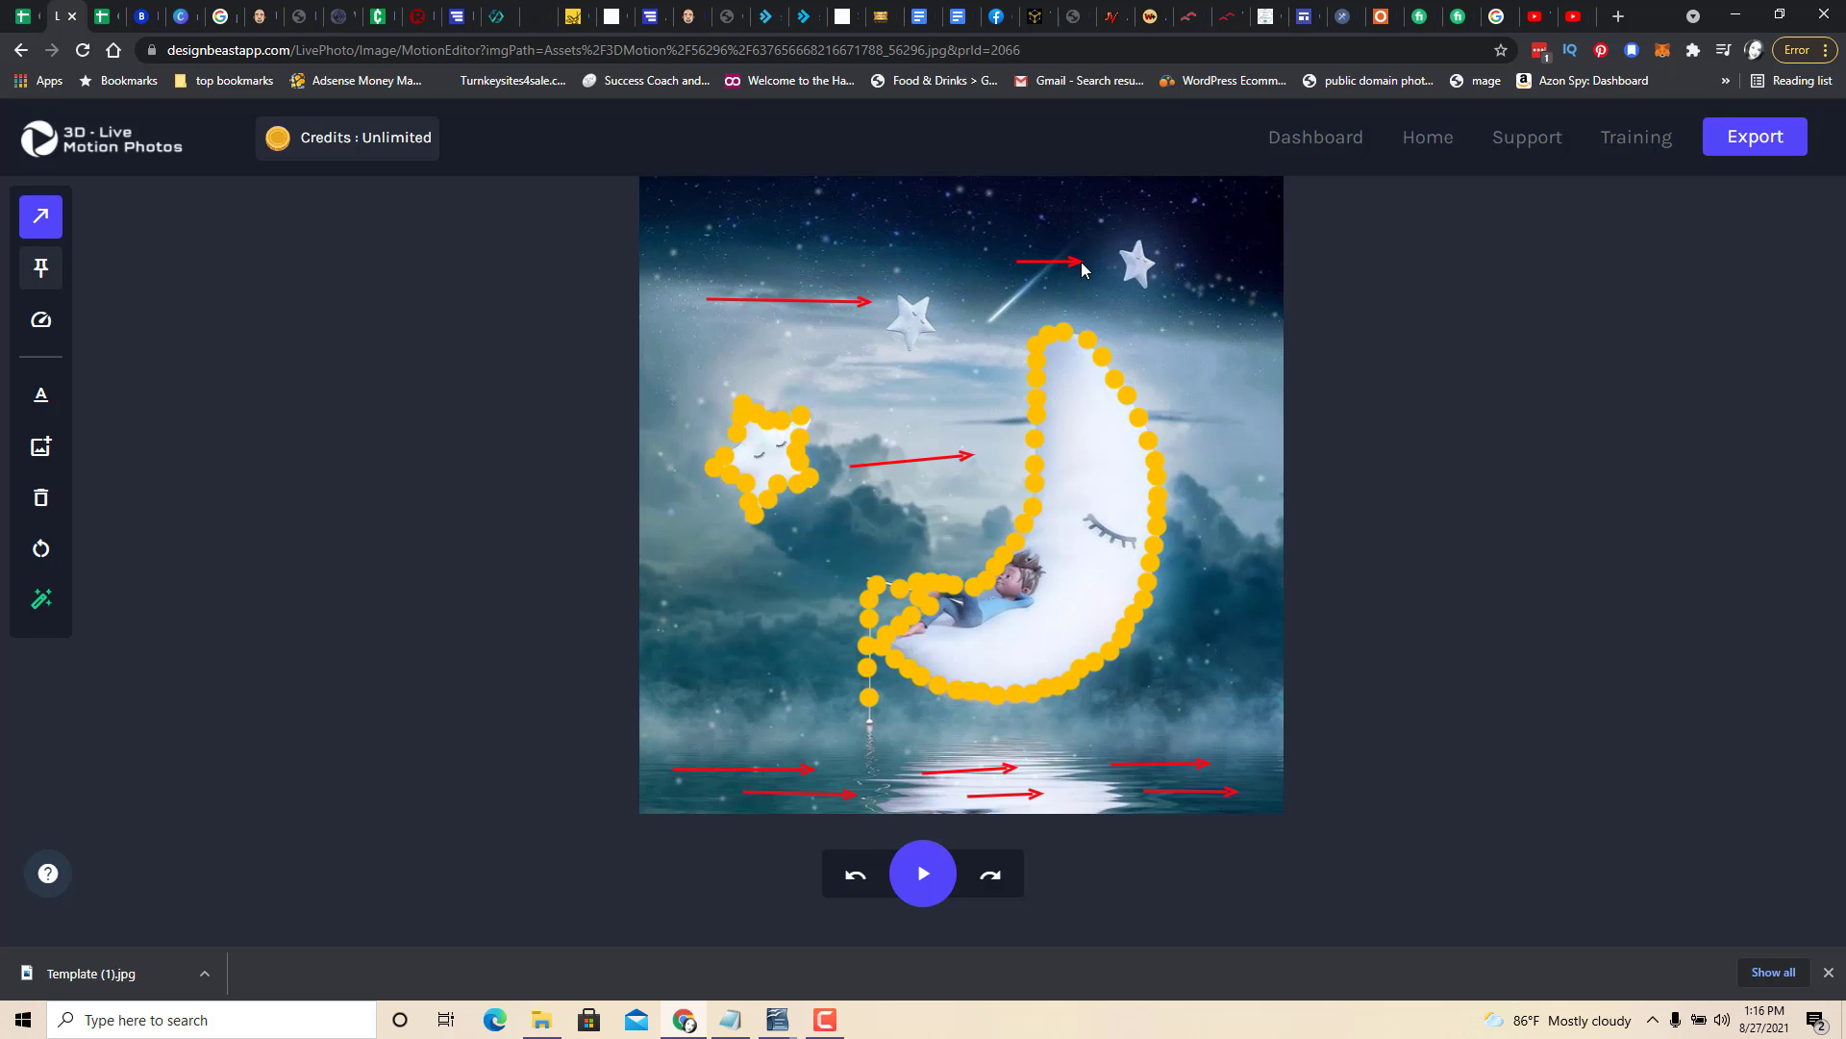
left_click(921, 895)
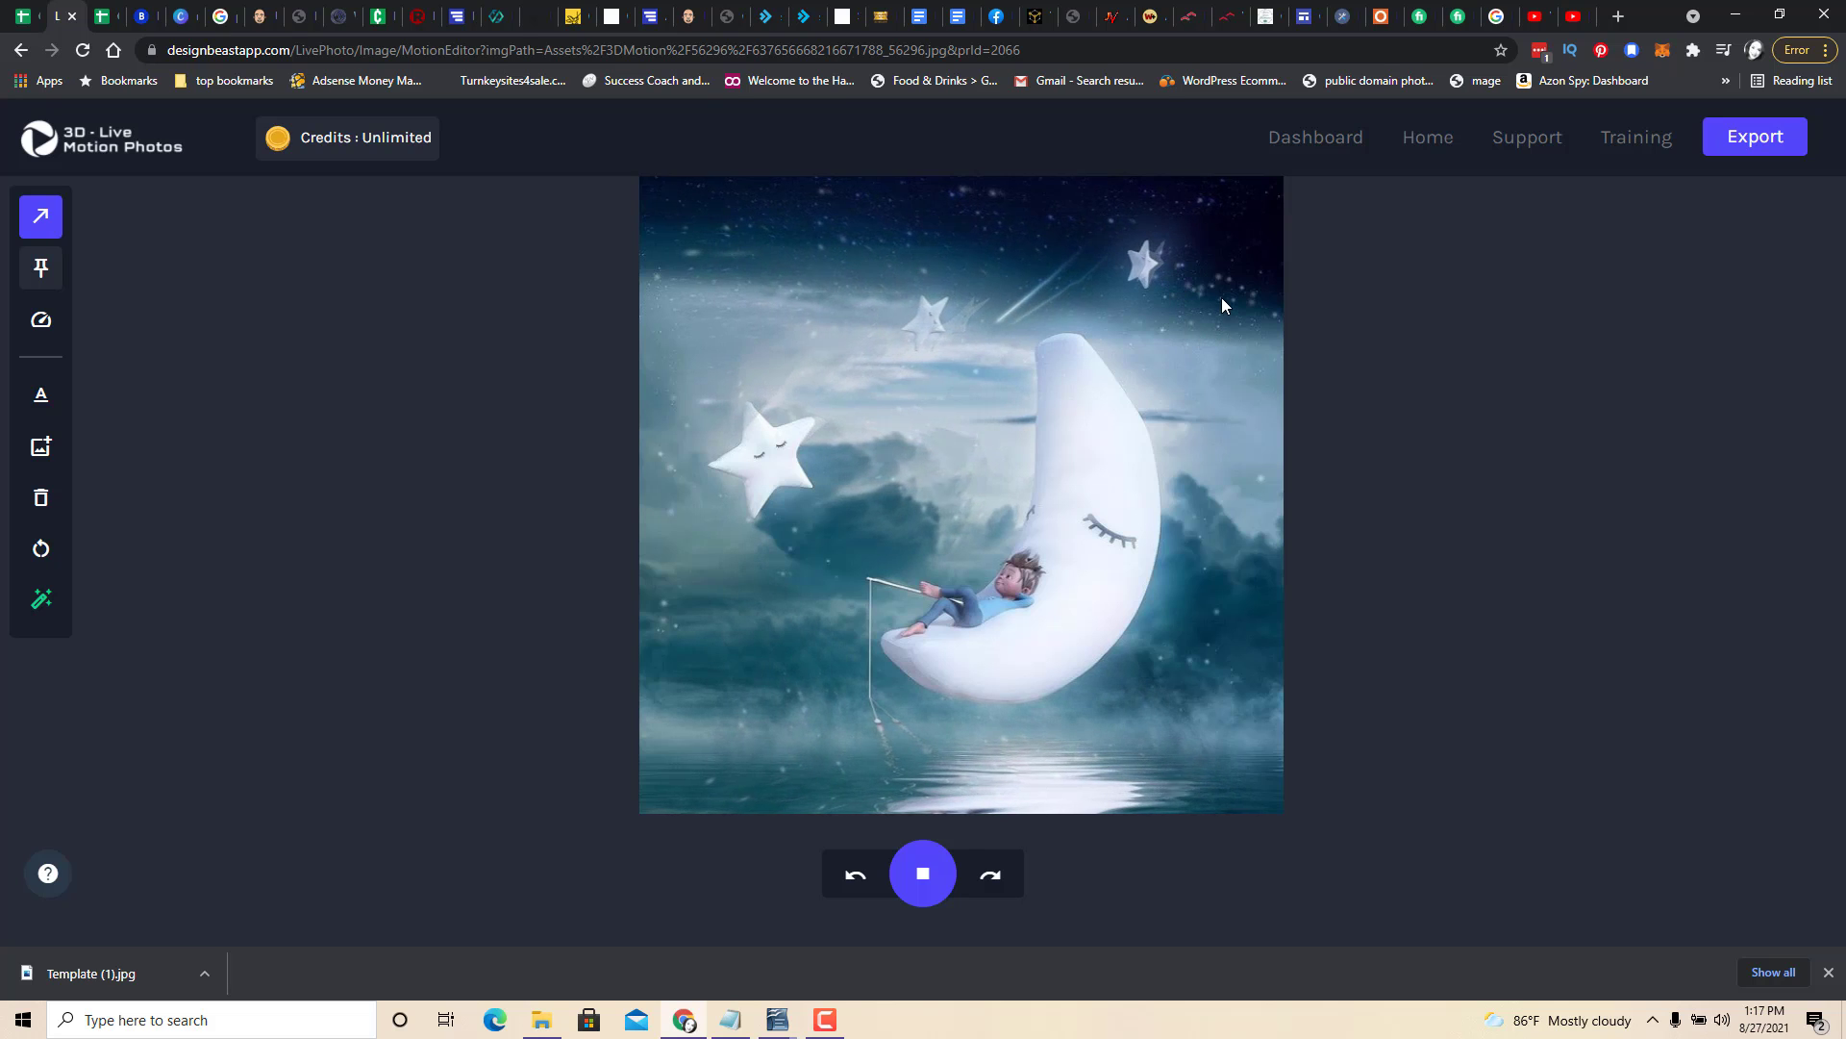
left_click(929, 875)
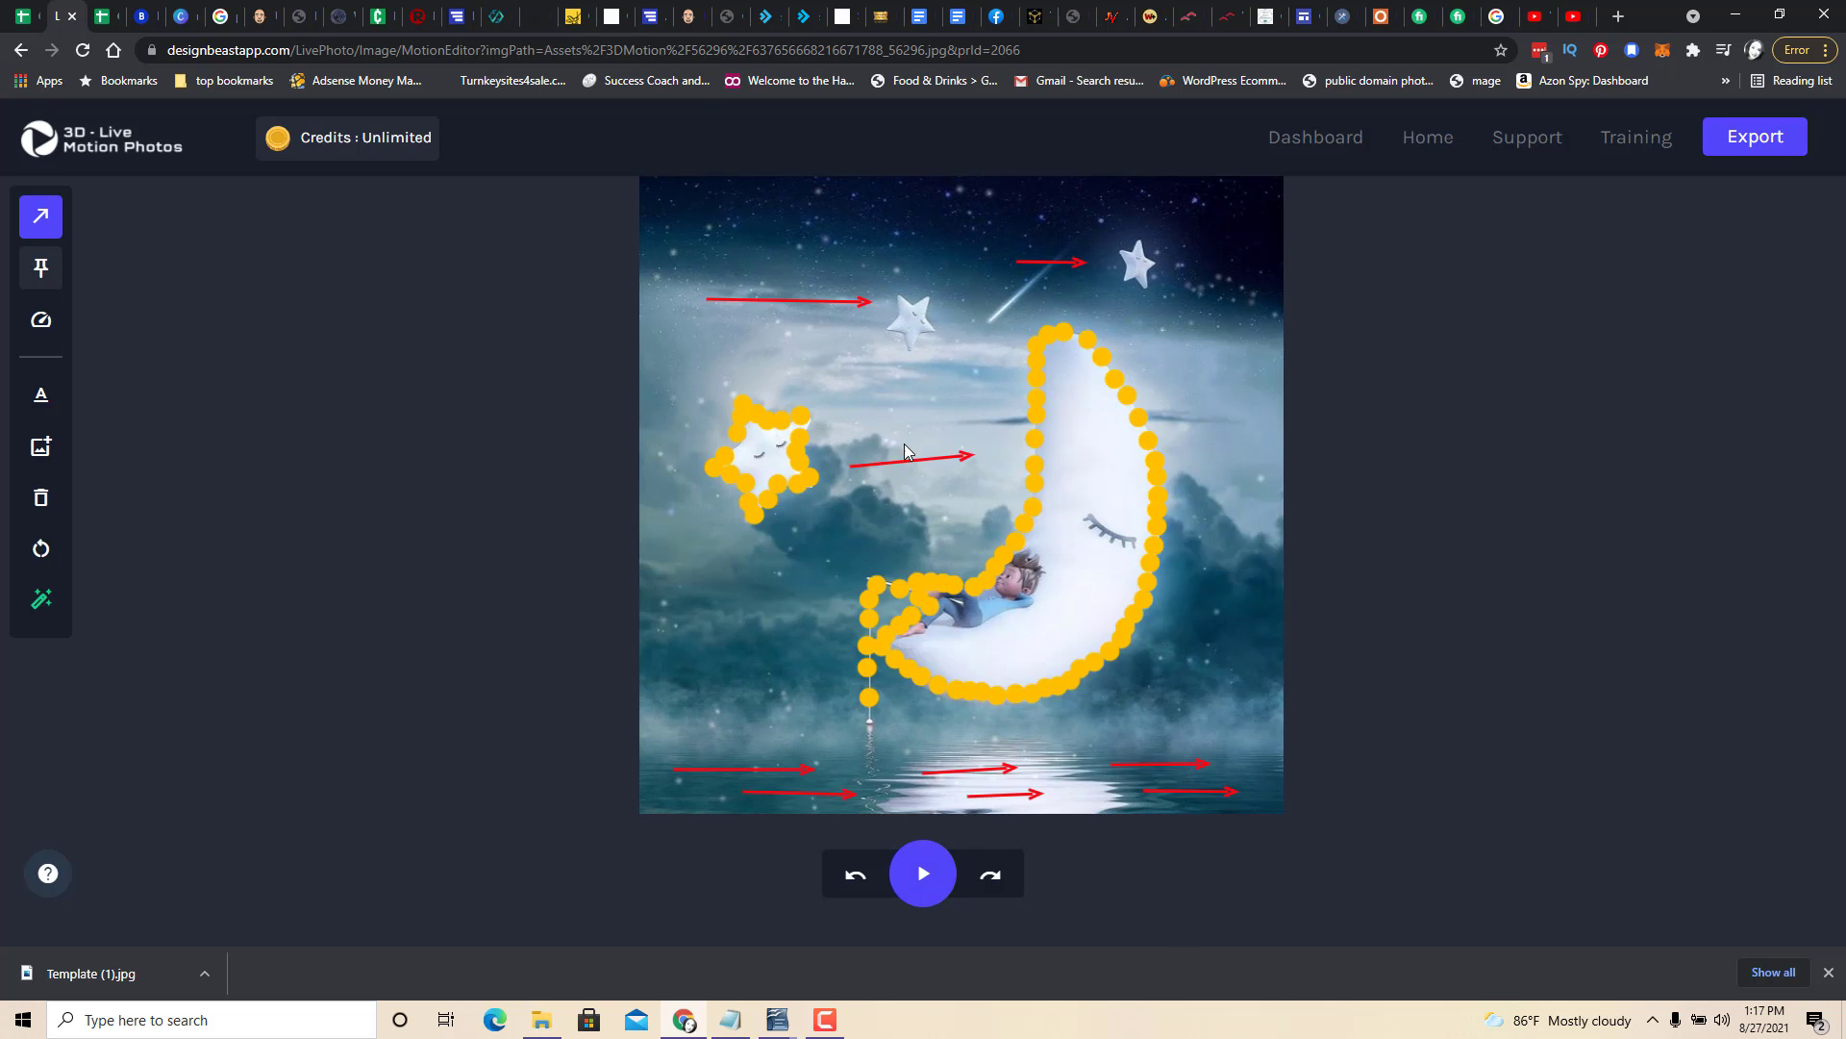
Delete the three direction arrows from the sky, previewing the animation after removing the one between the large star and the moon.
key("Delete")
left_click(926, 883)
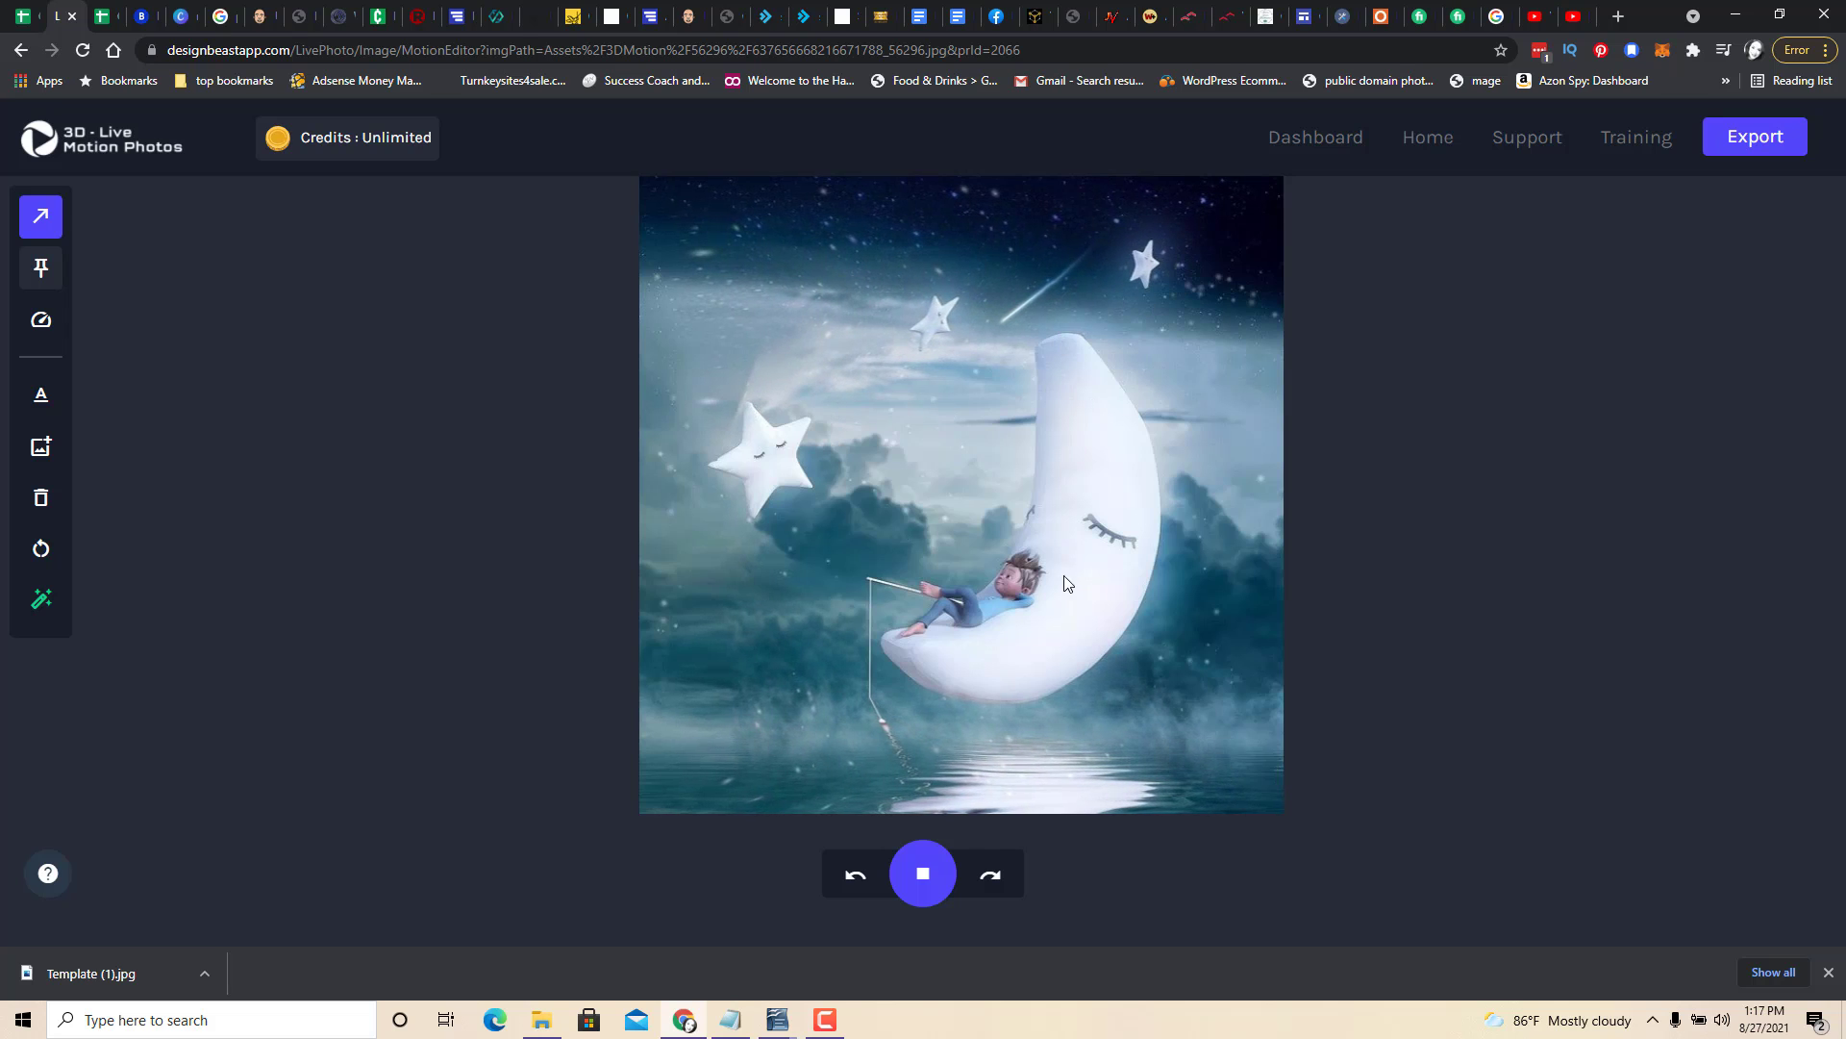
left_click(921, 870)
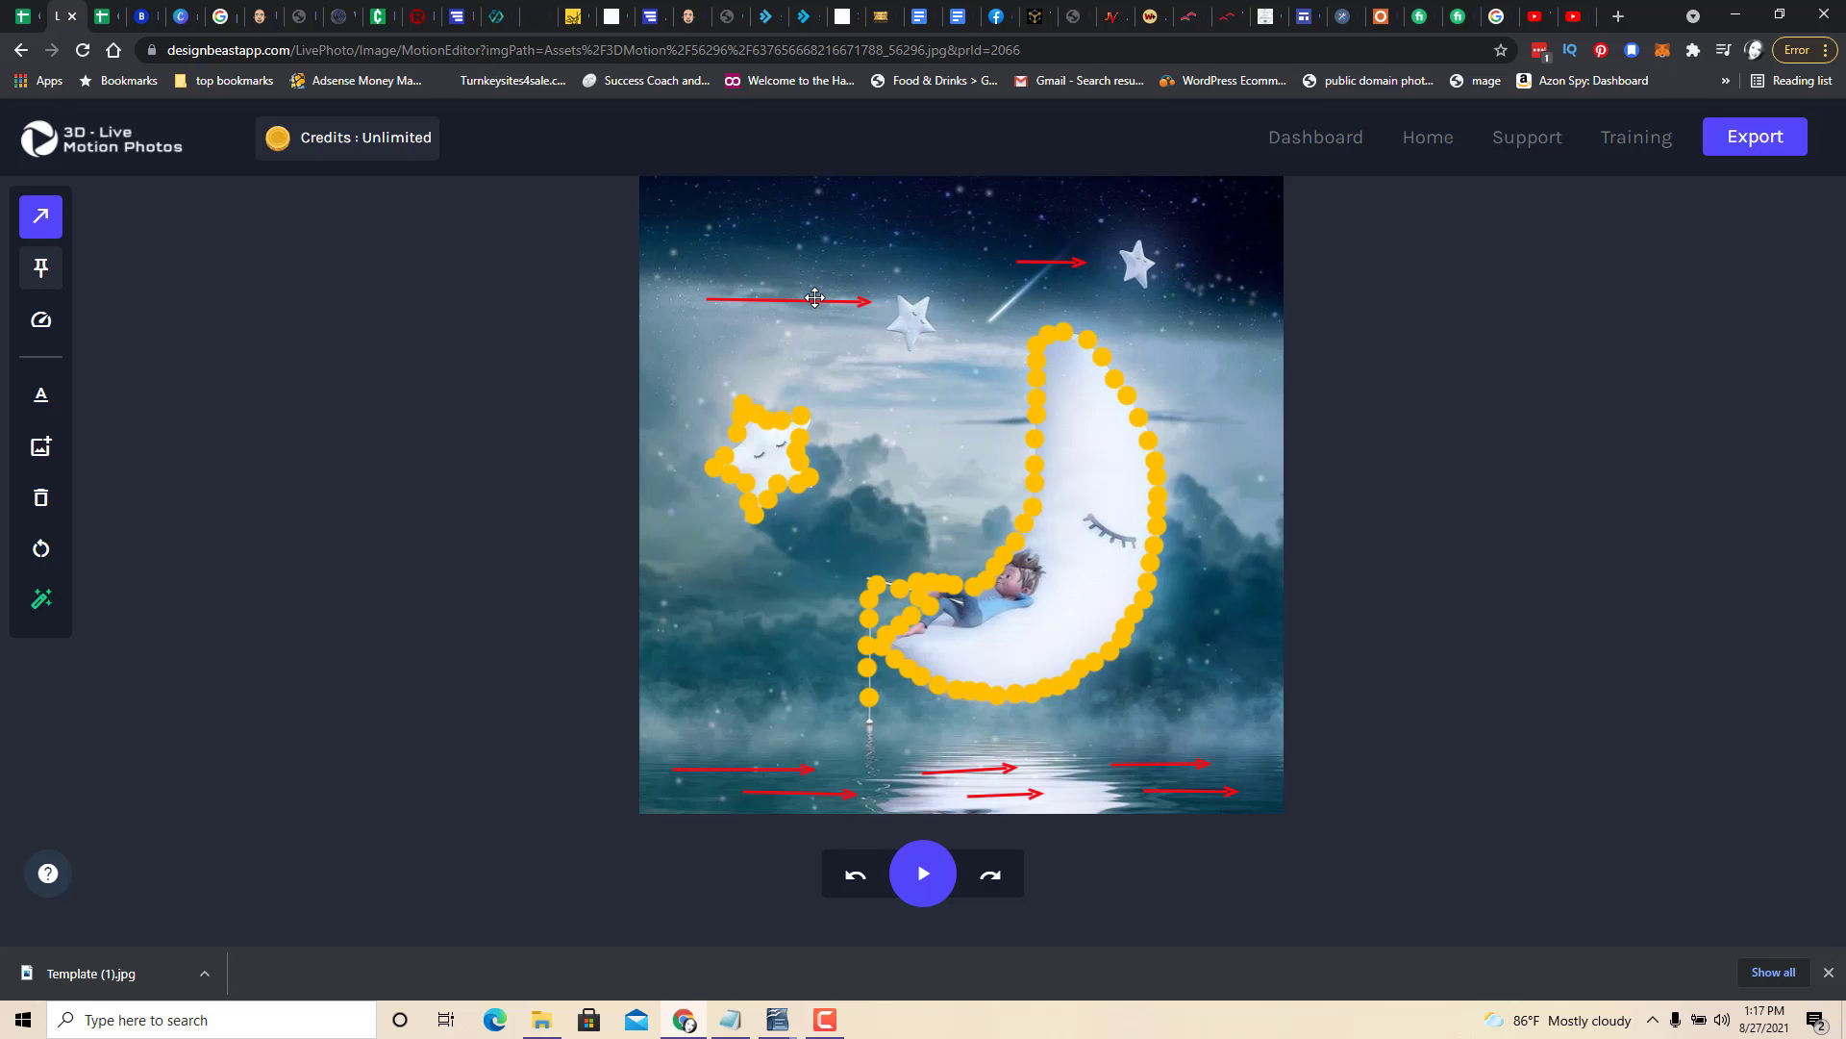
key("Delete")
left_click(948, 890)
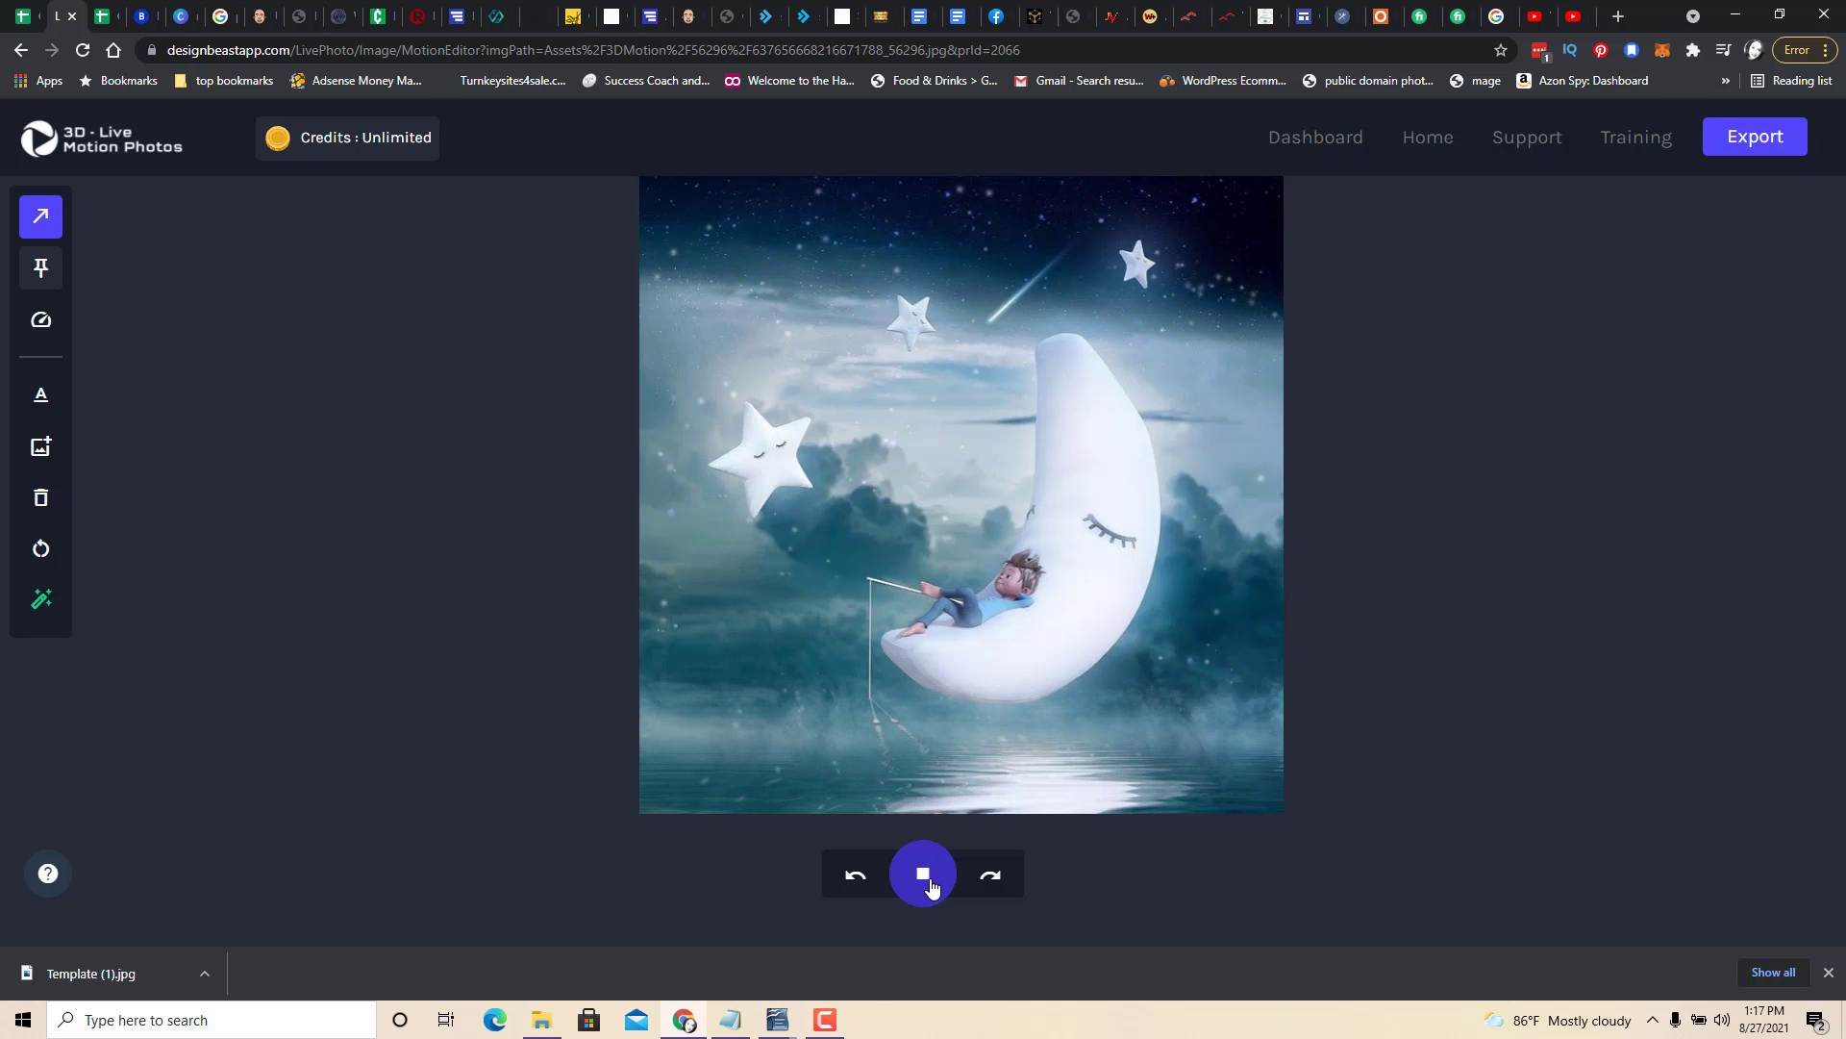
left_click(930, 887)
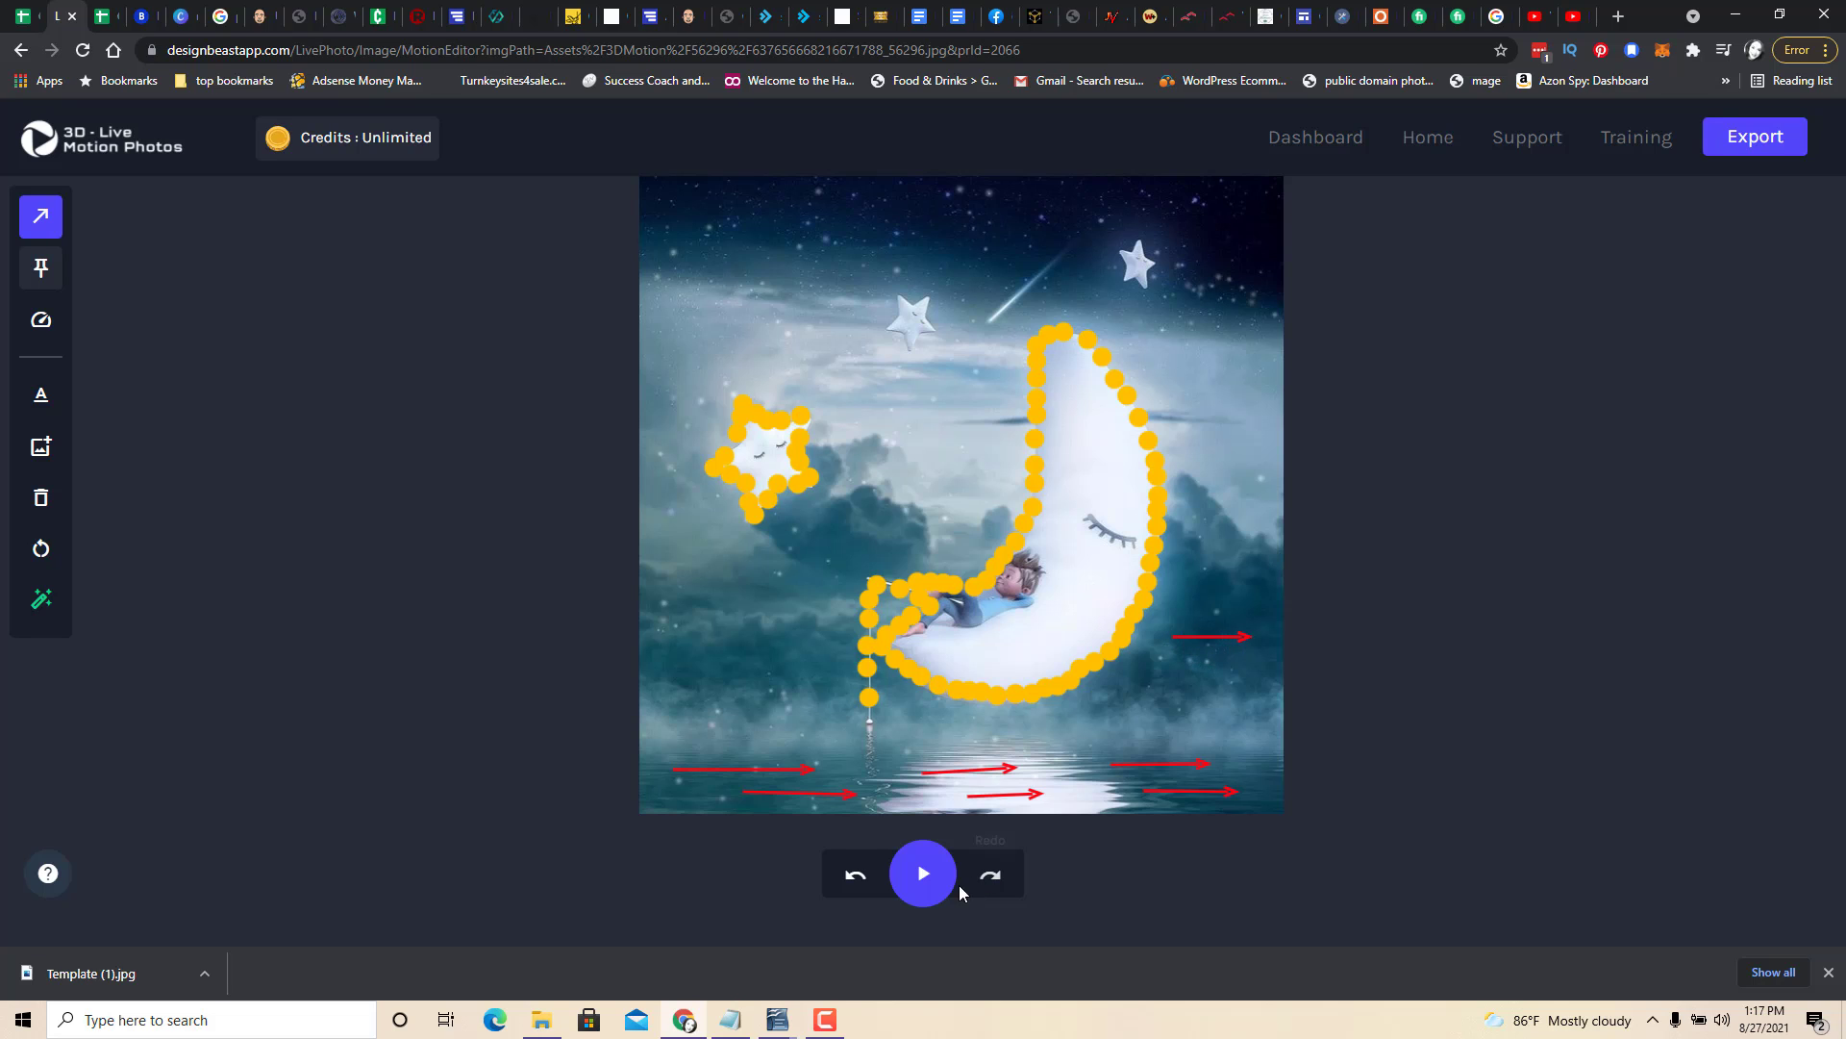
Try a rightward direction arrow beside the moon's lower outer curve and a rising one beside its upper curve, previewing after each.
left_click(923, 875)
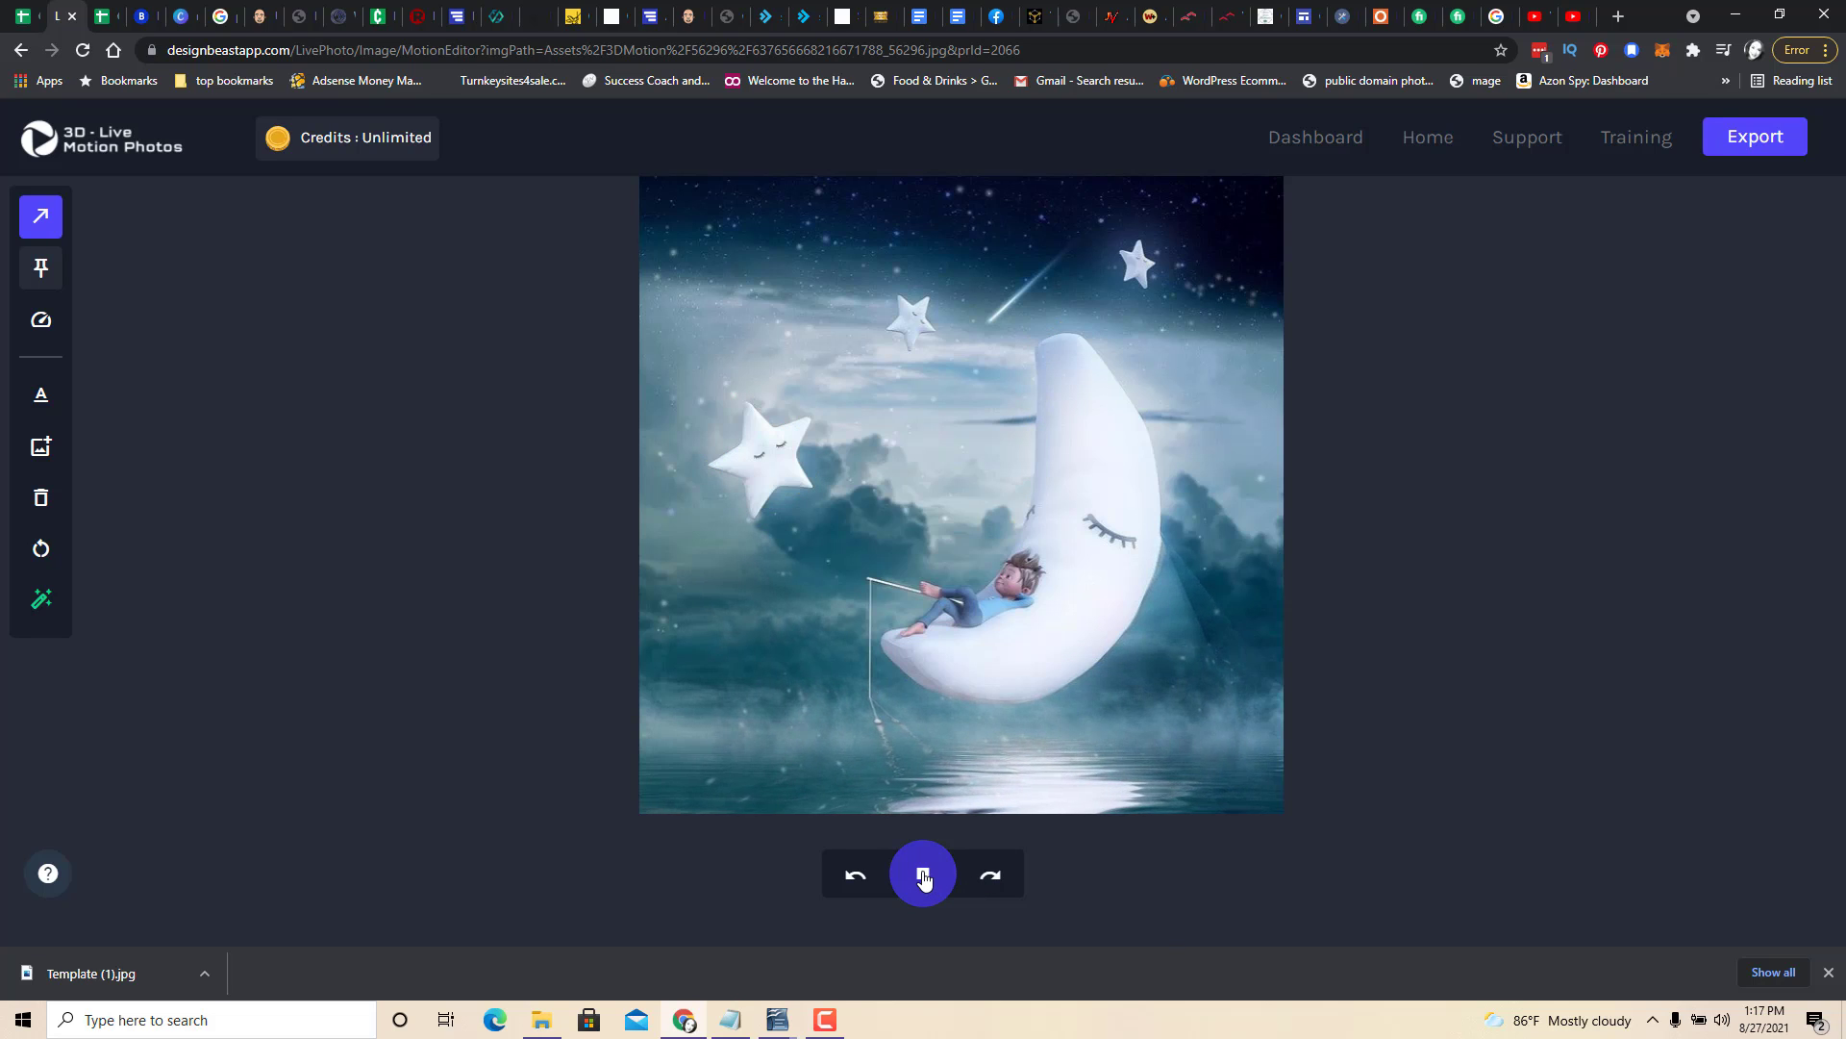
left_click(924, 875)
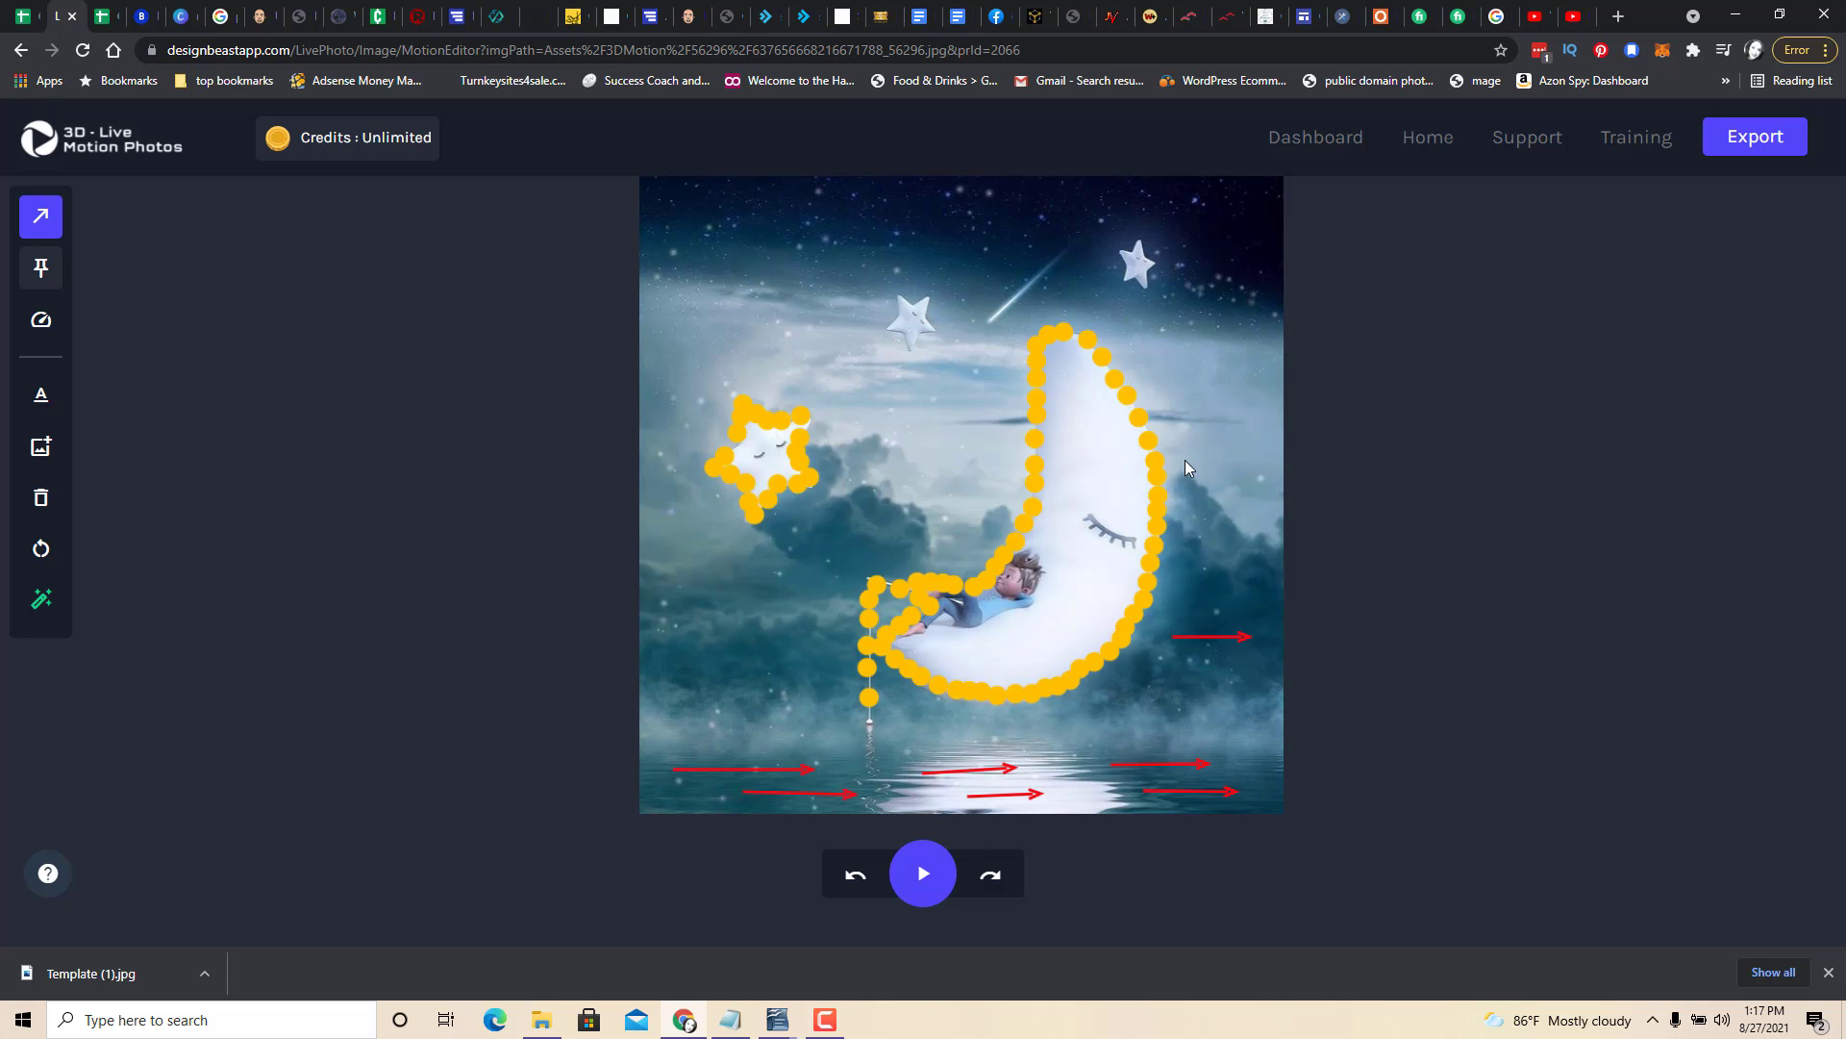
left_click_drag(1185, 460, 1244, 419)
left_click(942, 894)
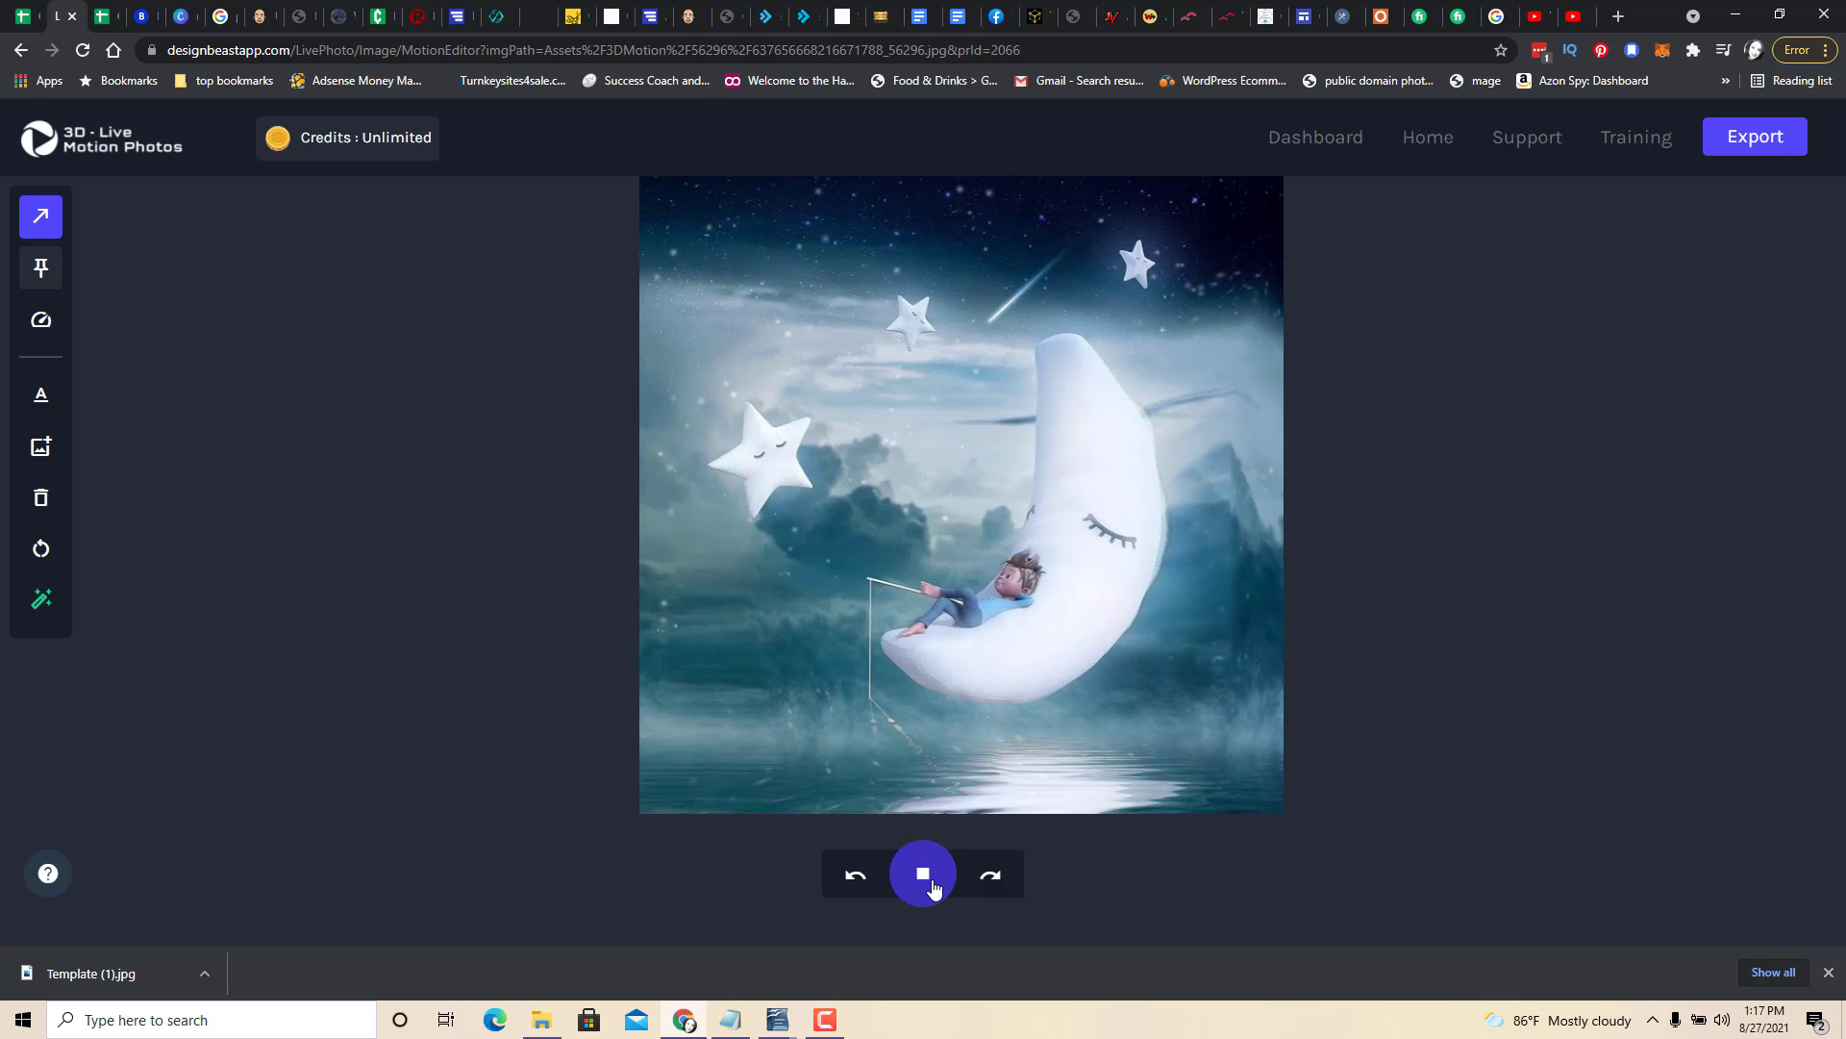
left_click(933, 887)
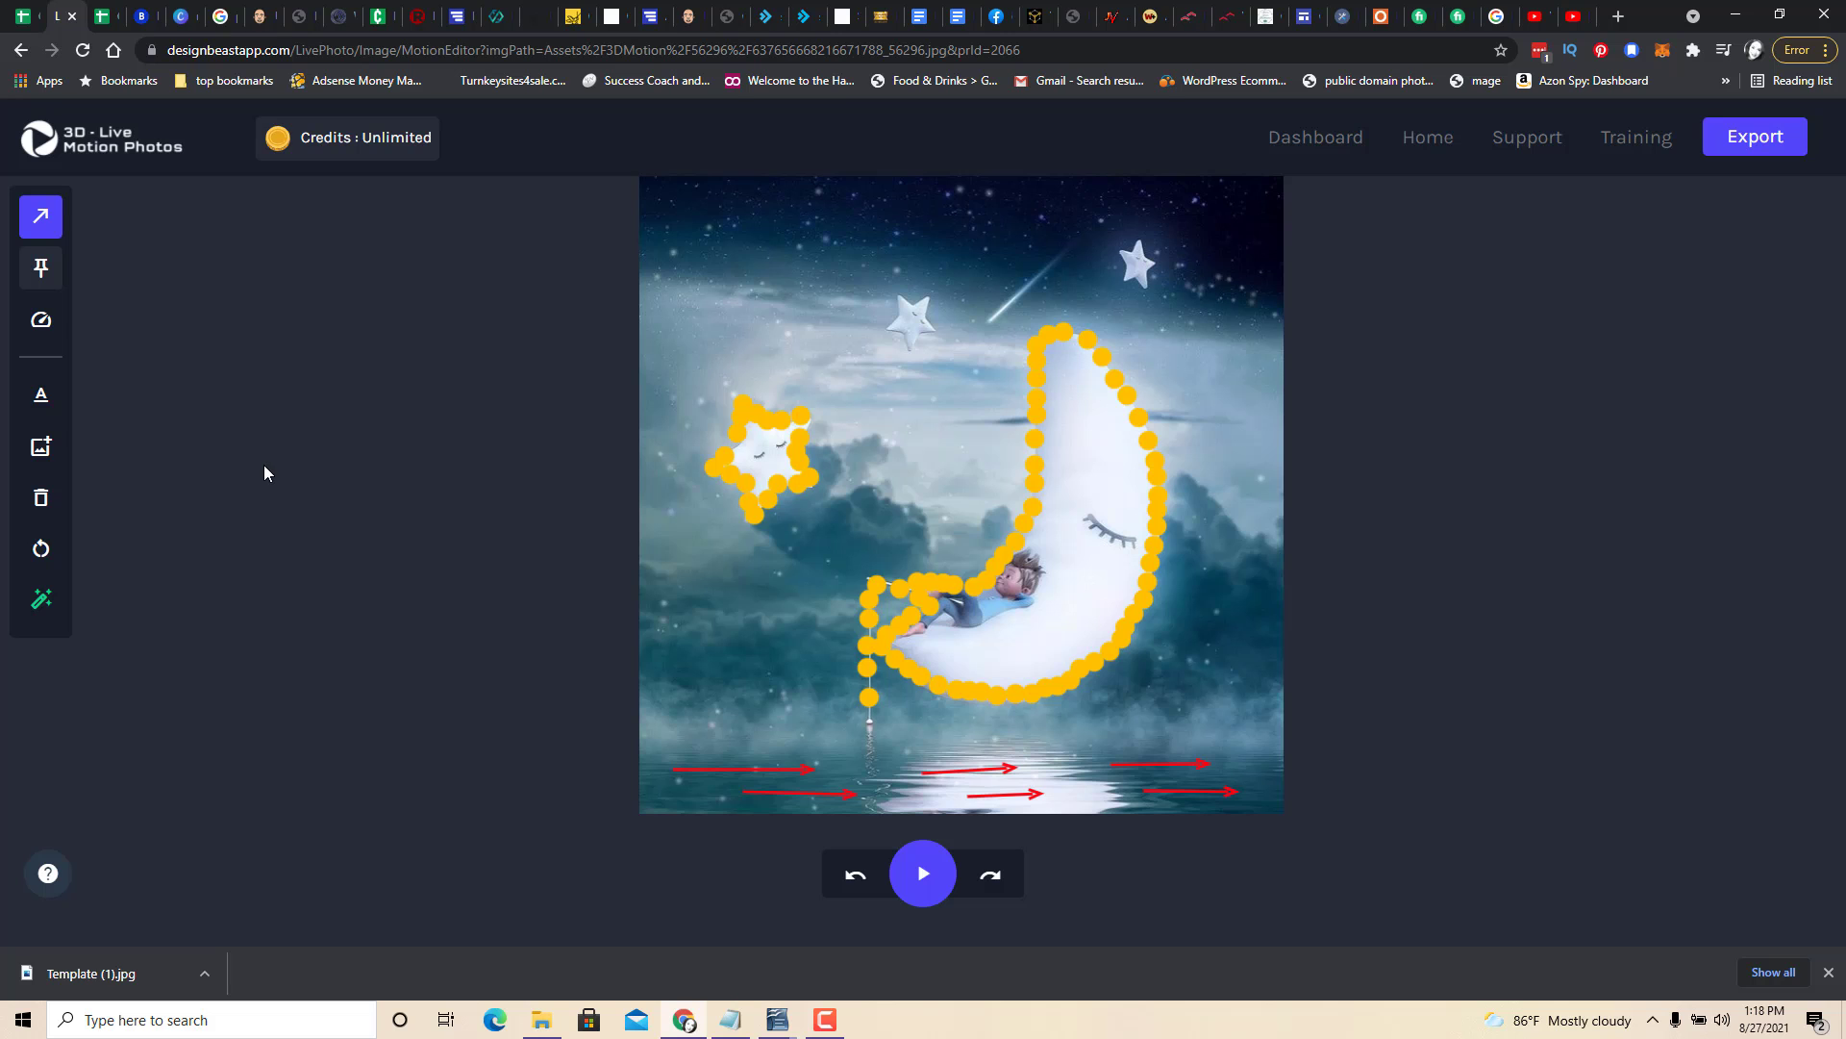
Apply the Snow Effect to the photo and preview the animation with it.
left_click(40, 604)
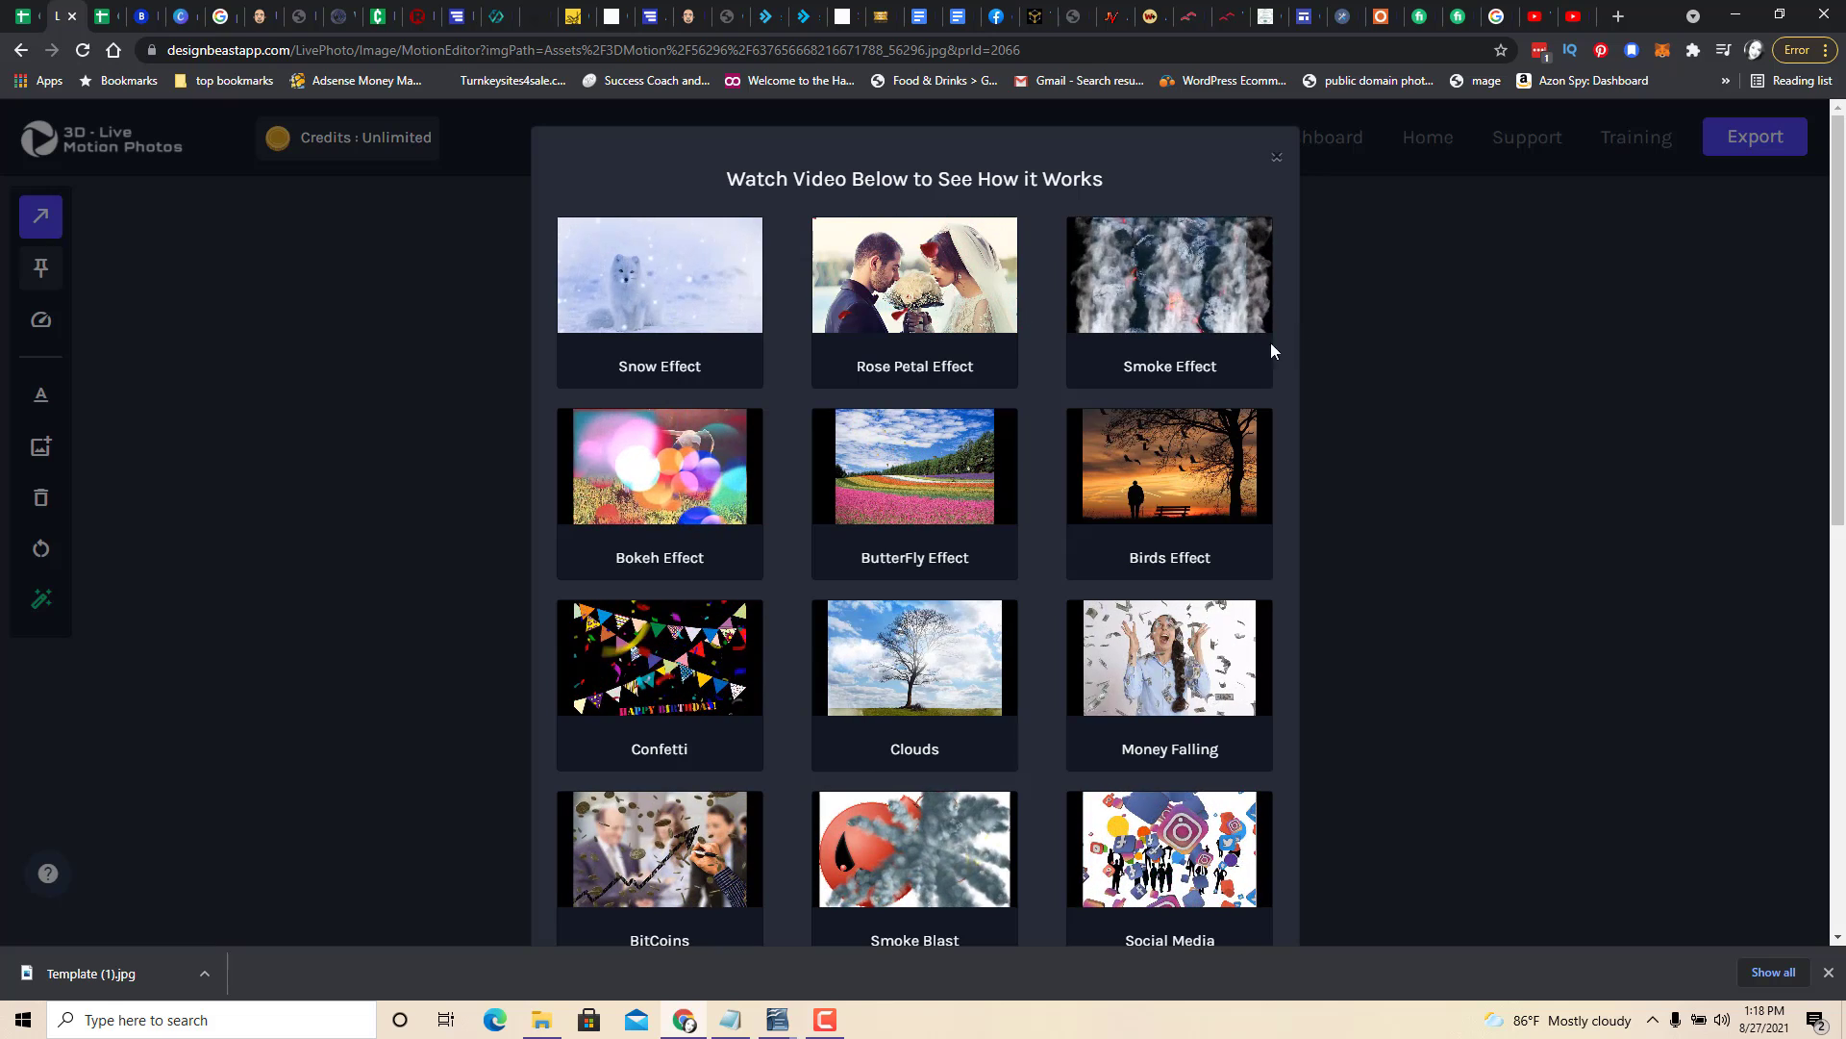
left_click(661, 342)
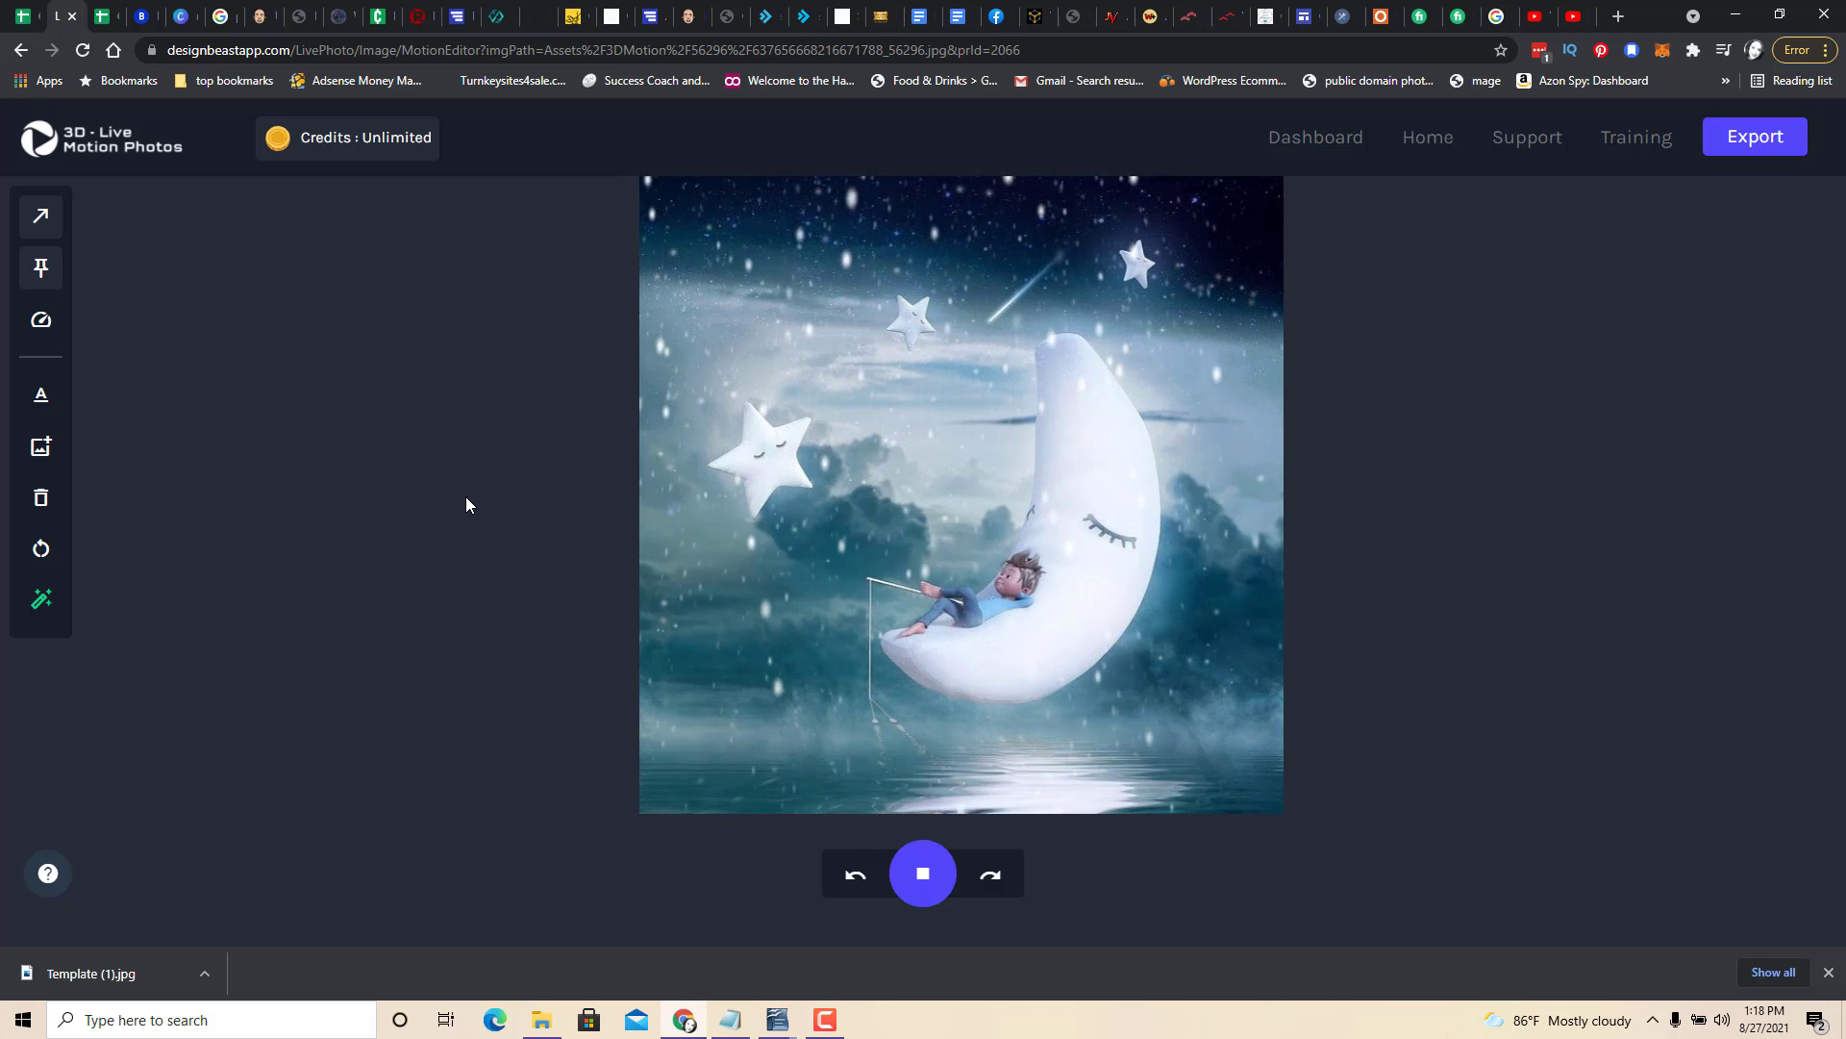
left_click(923, 873)
left_click(824, 1020)
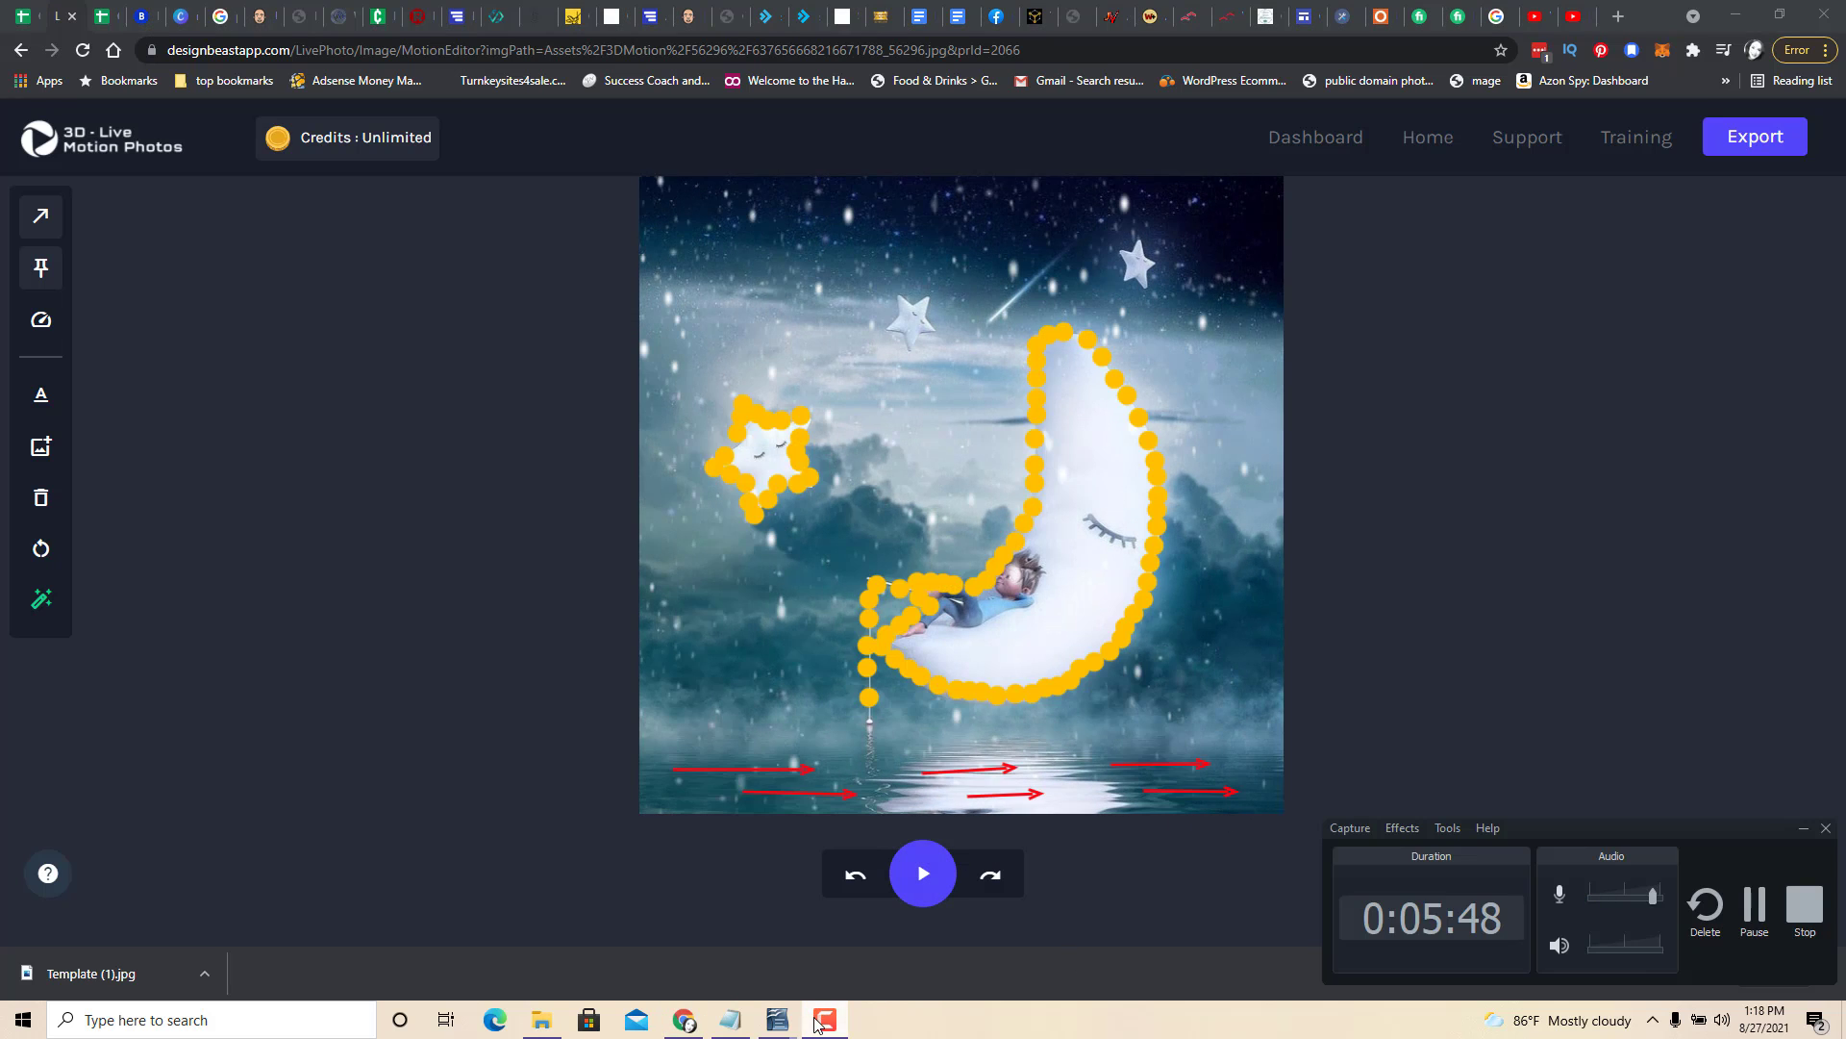